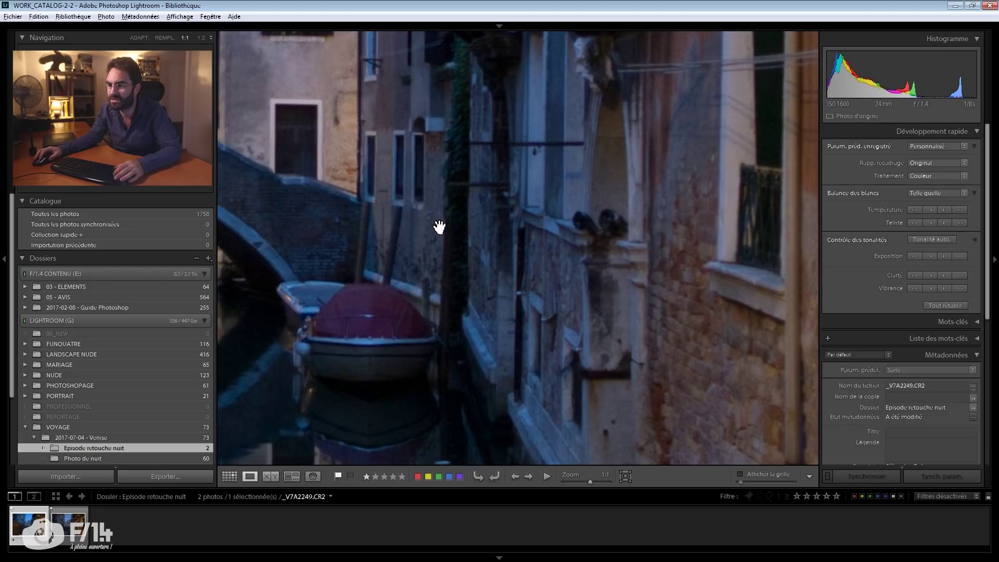
Fit the canal photo in view, switch to the Develop module and enlarge the photo preview area.
left_click_drag(438, 229, 409, 208)
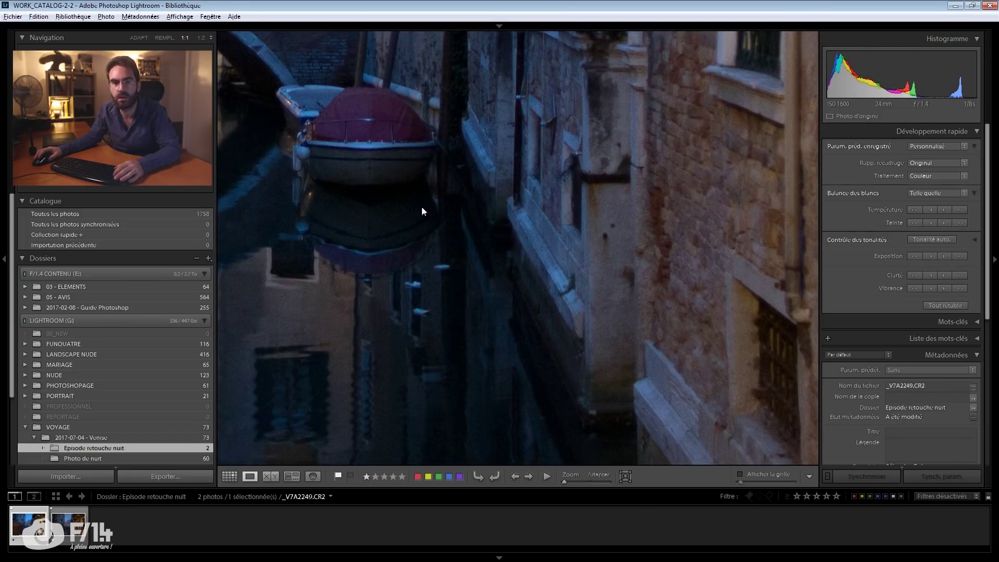
left_click(422, 210)
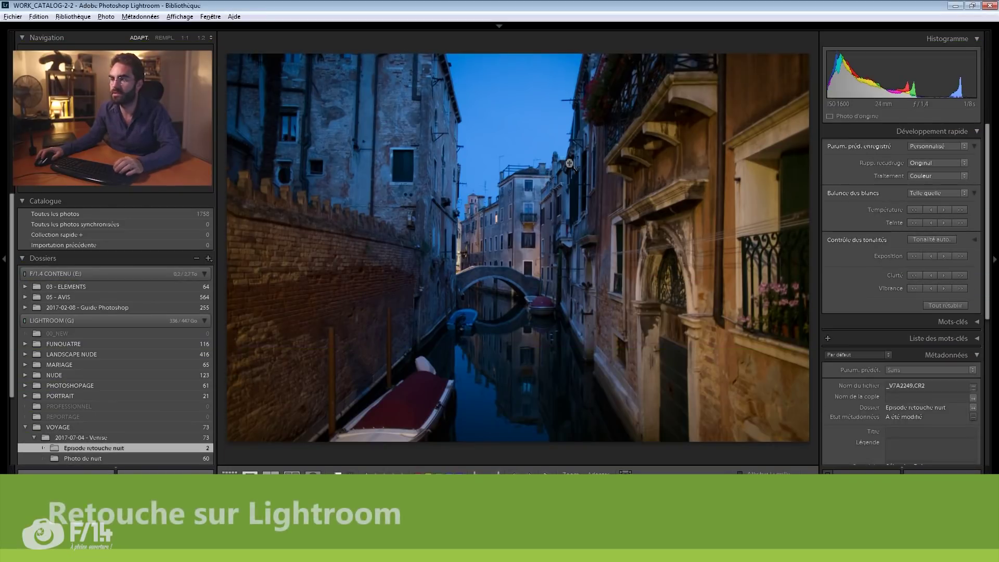
key("d")
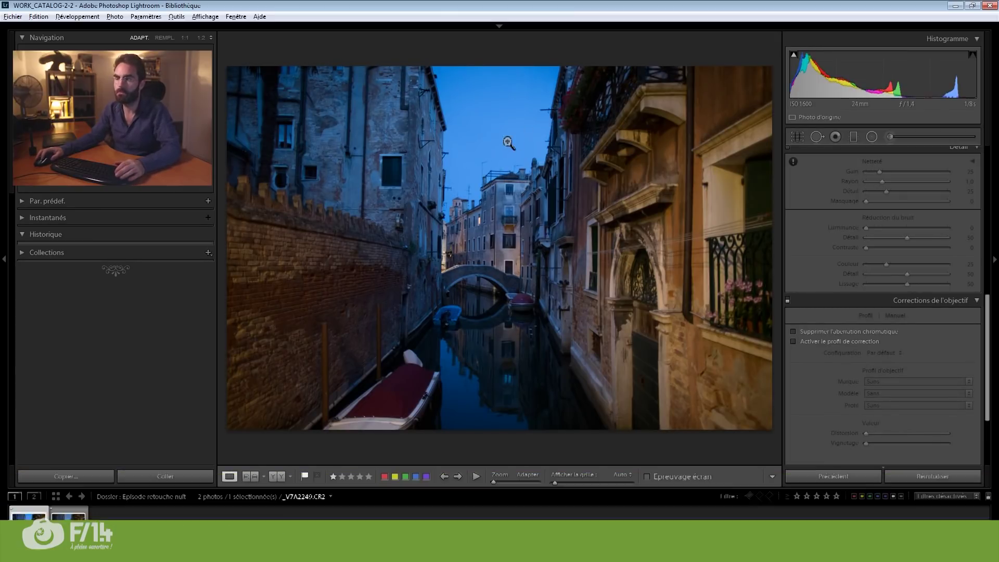
left_click_drag(214, 236, 168, 233)
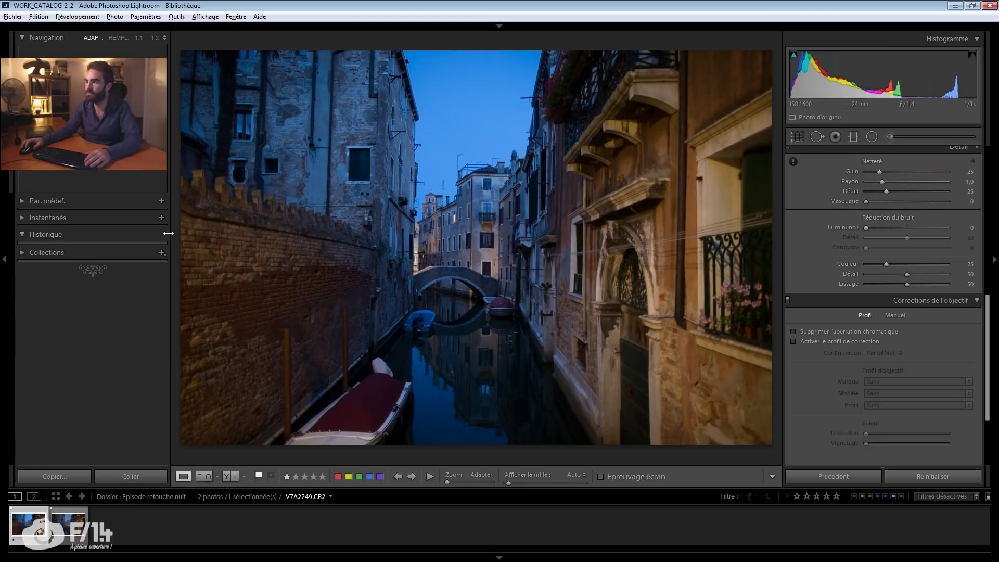
Enable the lens profile correction for the canal photo.
scroll(901, 344, "down", 2)
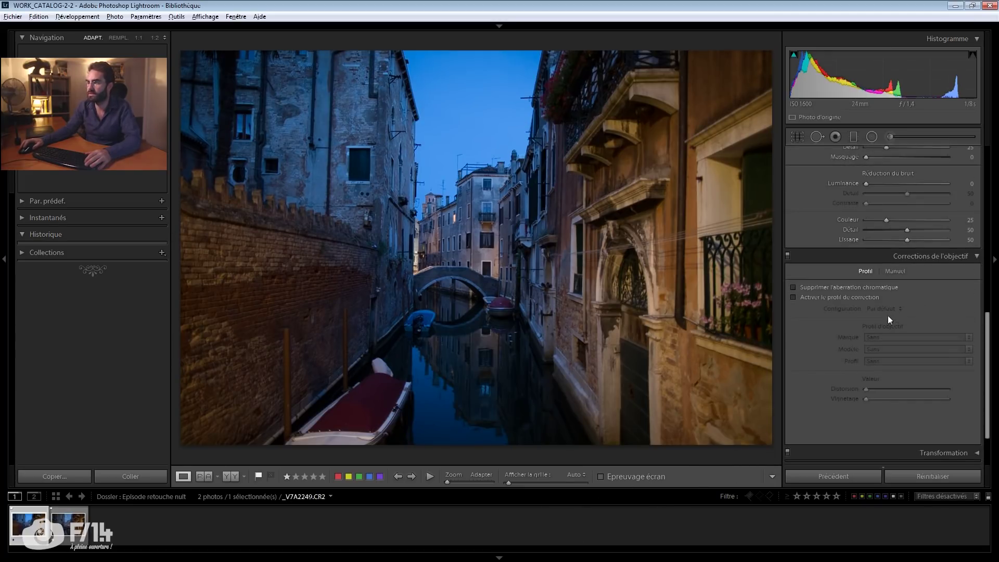
left_click(864, 298)
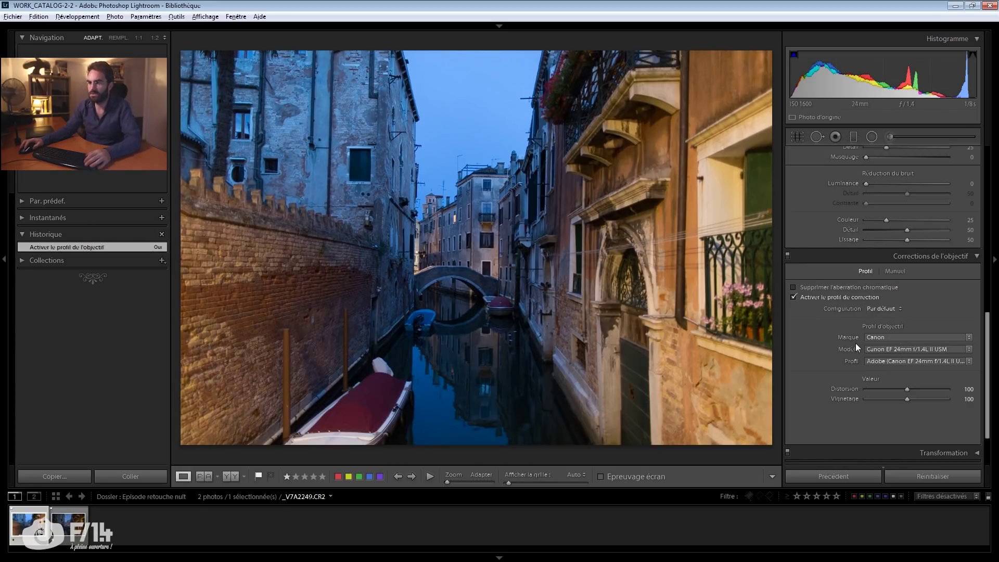
Compare the photo with and without the lens profile correction, leaving the correction enabled.
left_click(837, 296)
left_click(837, 297)
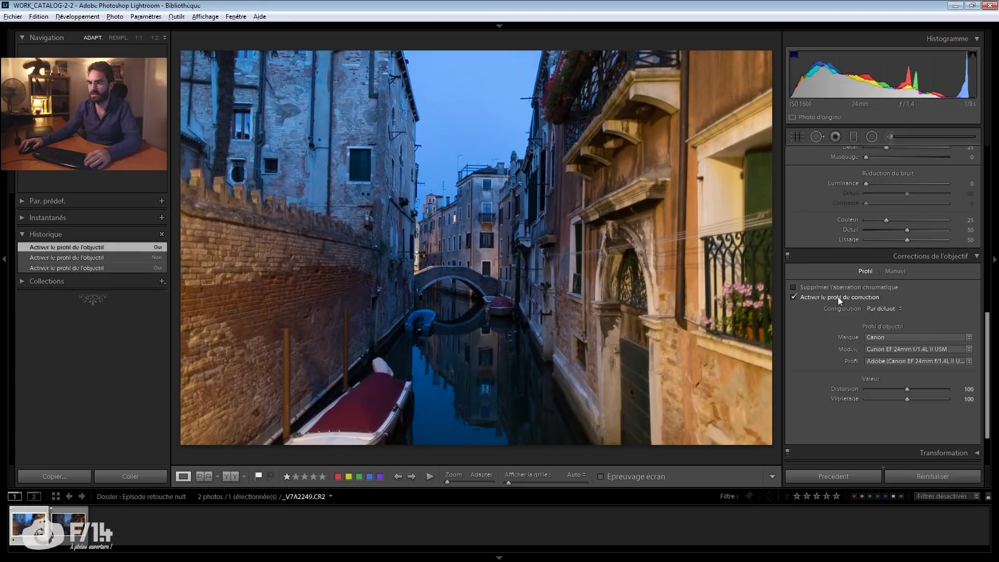
left_click(837, 297)
left_click(838, 296)
left_click(838, 297)
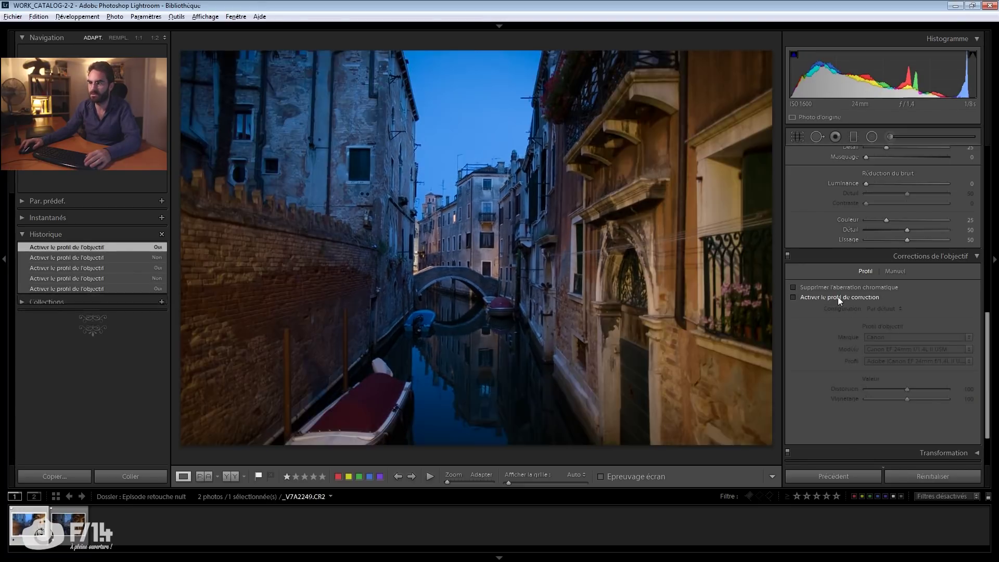
left_click(838, 296)
left_click(837, 297)
left_click(837, 296)
left_click(837, 297)
left_click(838, 297)
left_click(838, 297)
left_click(838, 296)
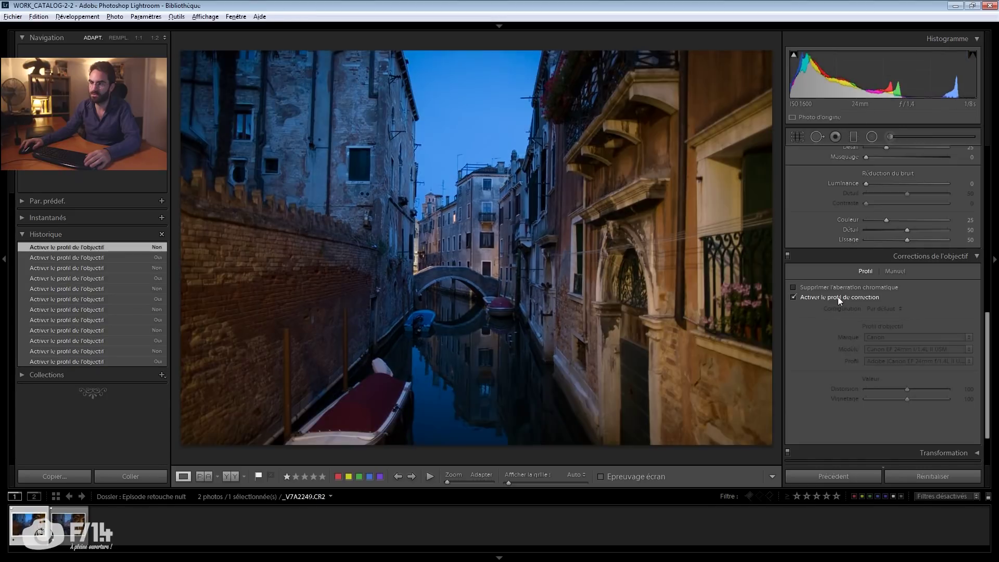
left_click(838, 297)
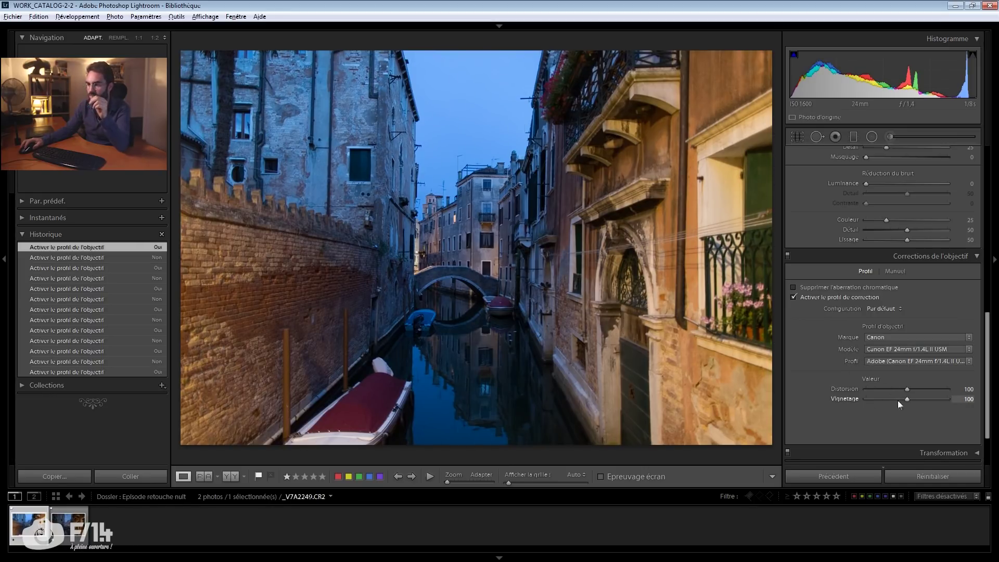
Set the lens profile's vignetting correction to 0 and compare the photo with and without the lens corrections.
left_click_drag(909, 400, 853, 400)
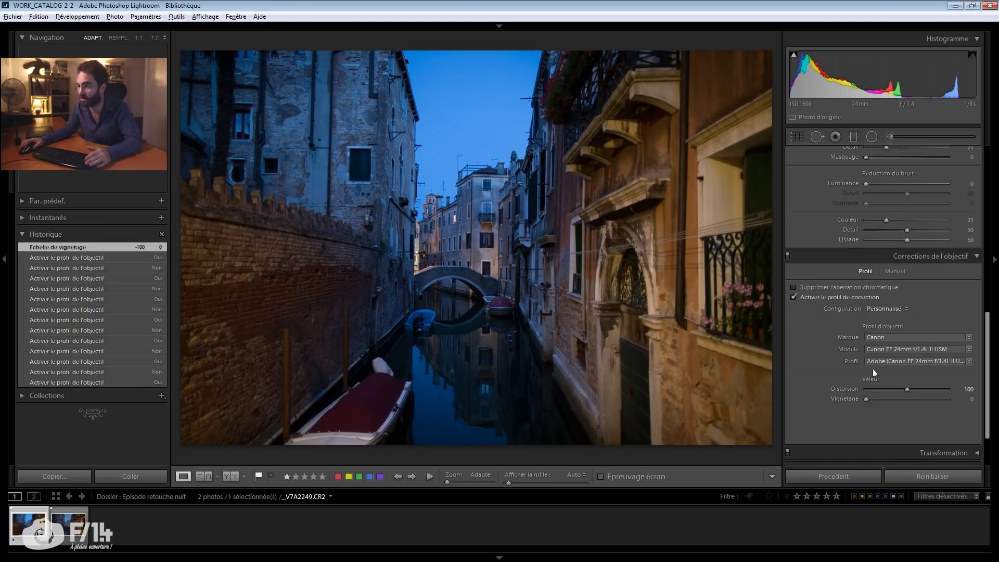
left_click(788, 255)
left_click(788, 255)
left_click(787, 255)
left_click(787, 255)
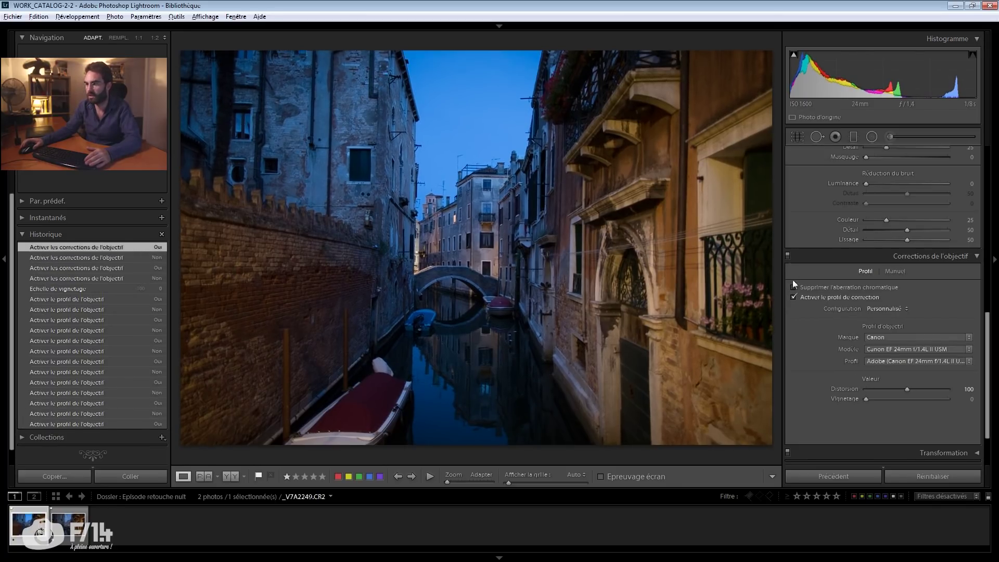
left_click(878, 259)
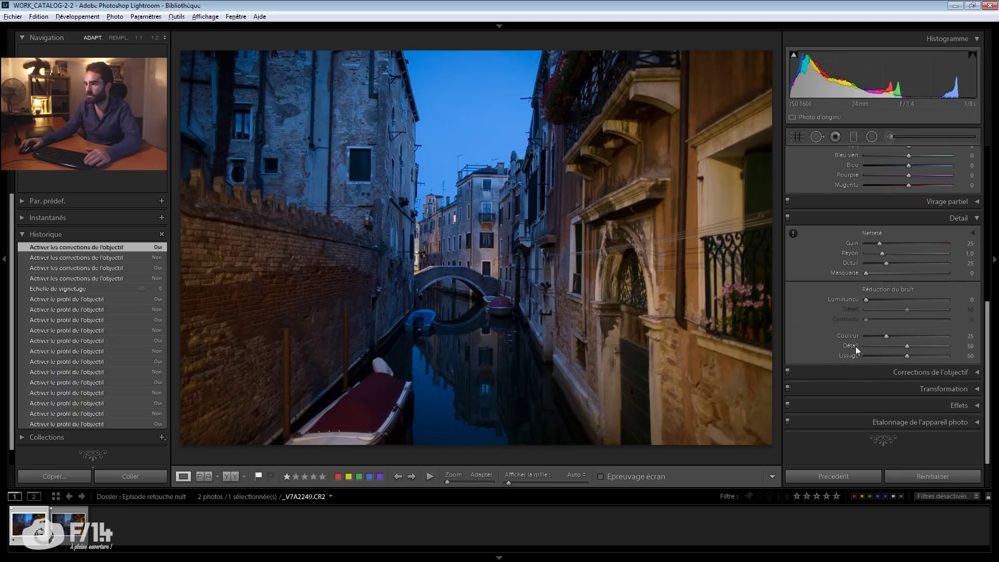
Apply the Auto Upright perspective correction and compare the photo with and without the transformation.
left_click(864, 388)
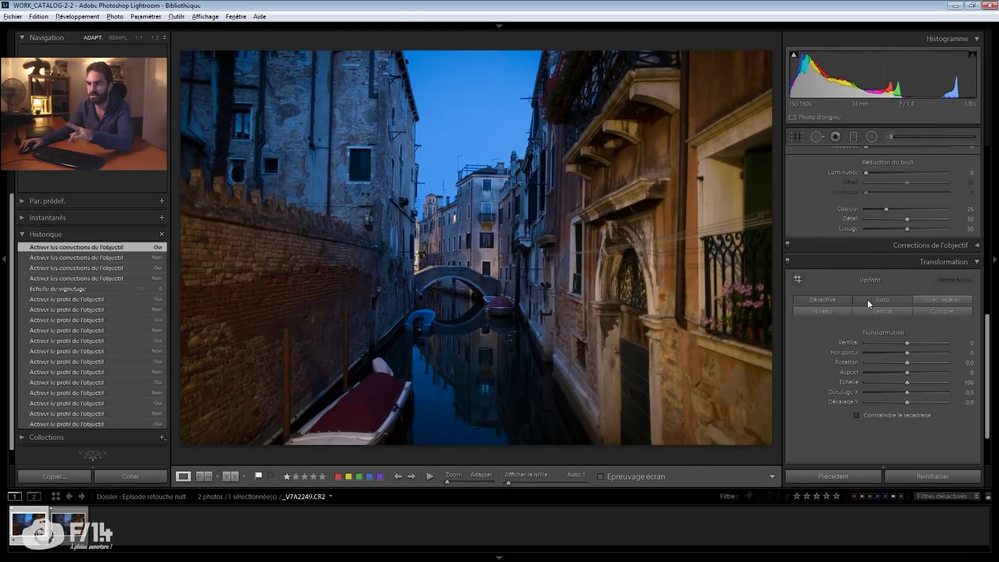
left_click(867, 299)
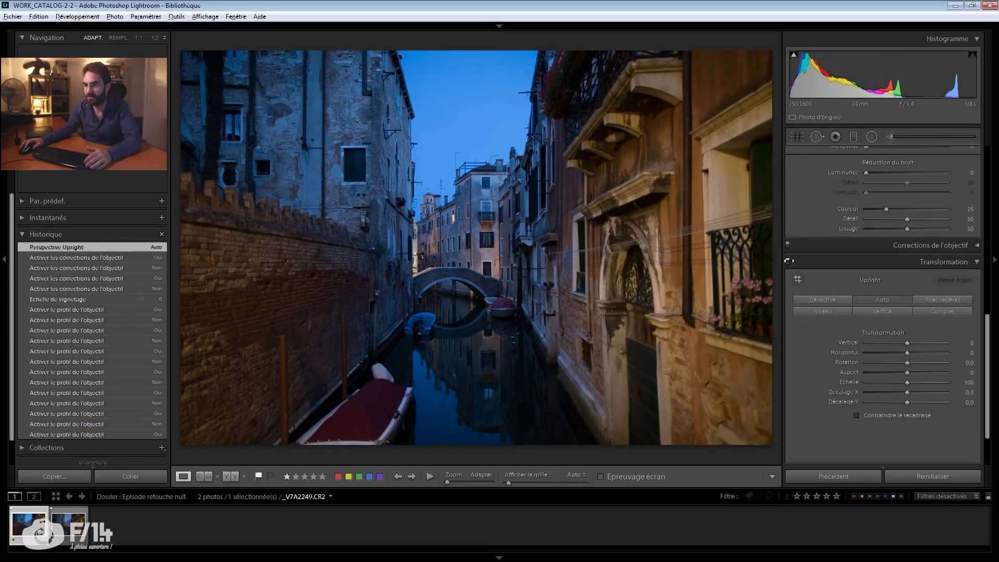
left_click(788, 261)
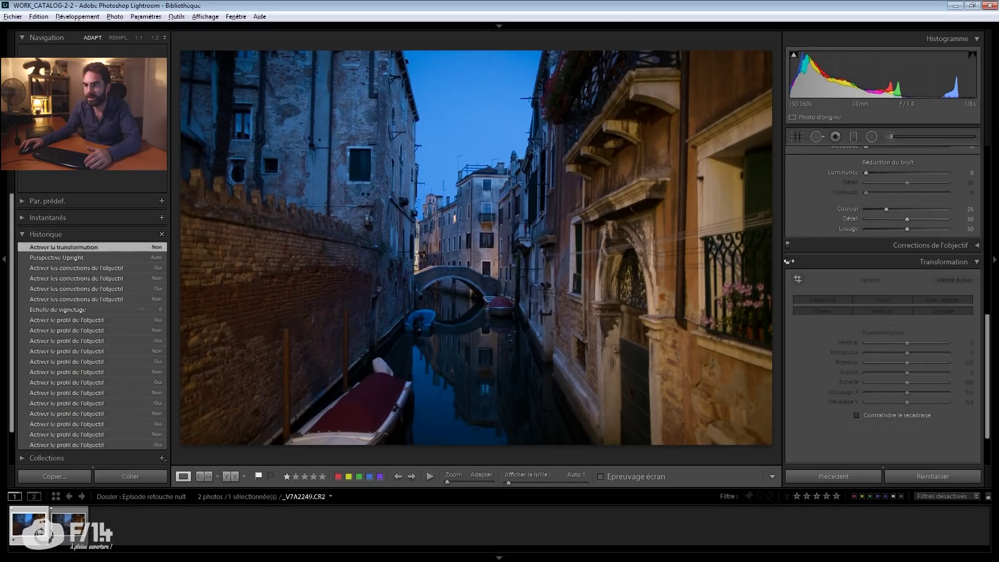
left_click(787, 261)
left_click(787, 261)
left_click(788, 260)
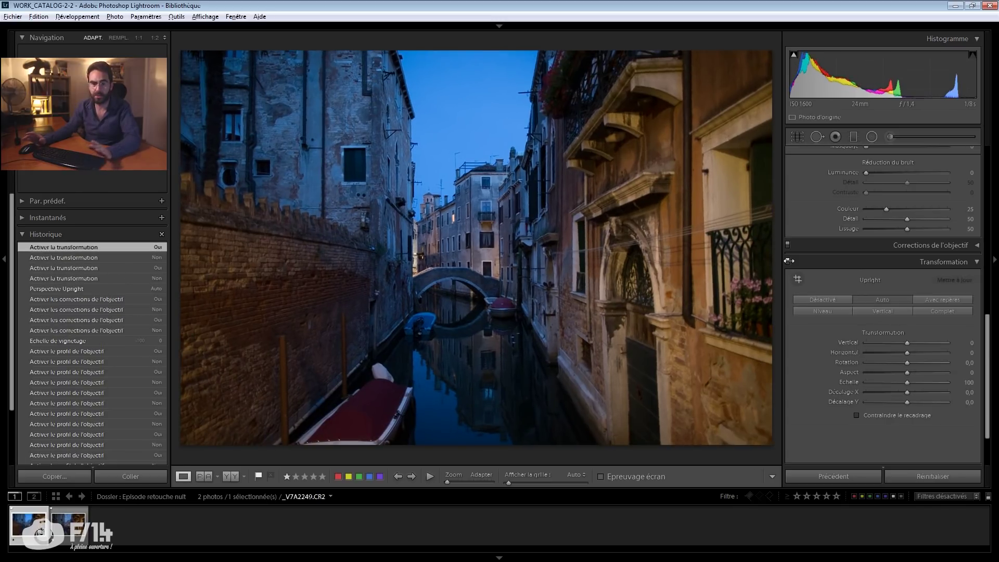
left_click(853, 262)
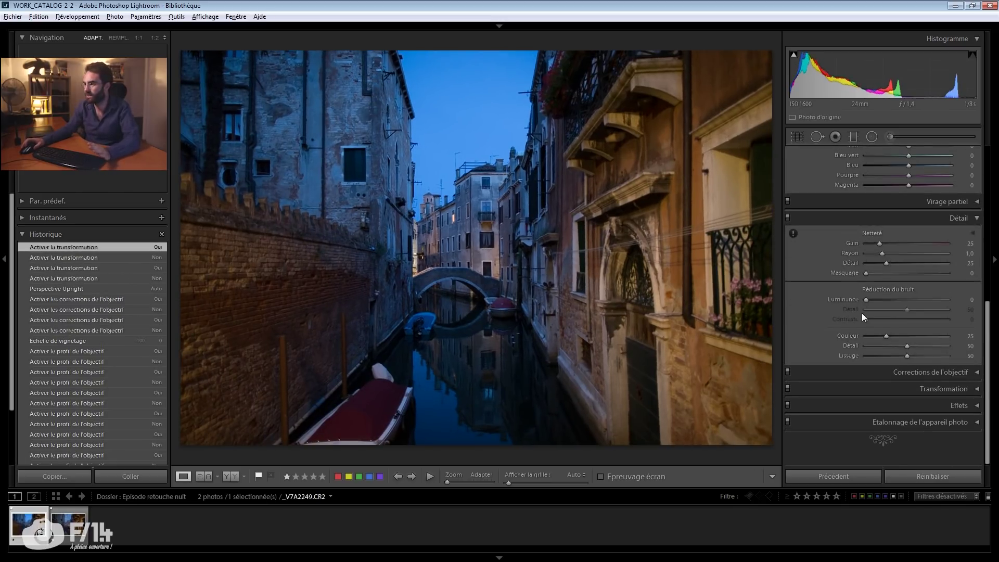
Try the white balance presets Auto, Lumière naturelle and Temps nuageux on the photo.
scroll(861, 313, "up", 5)
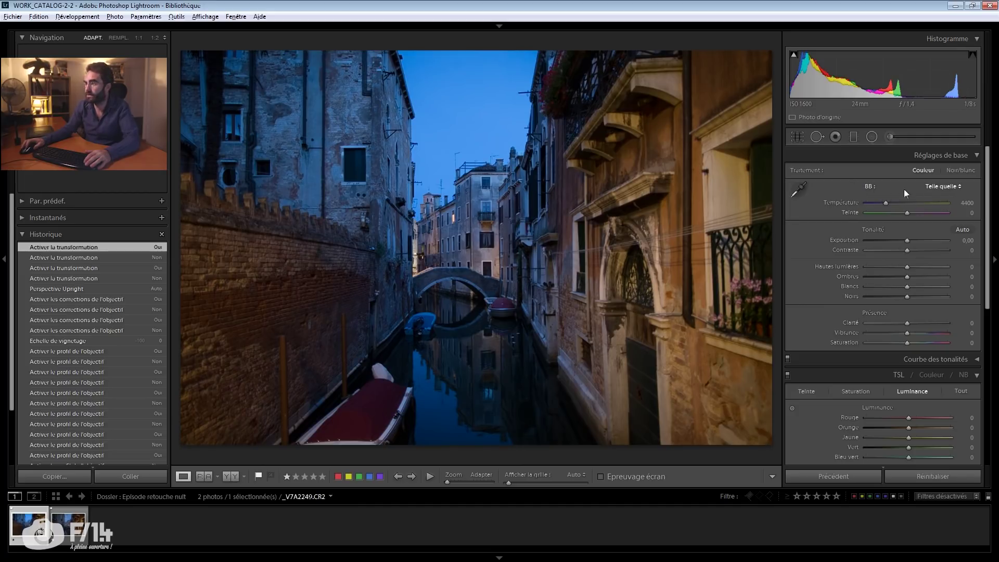
left_click(944, 186)
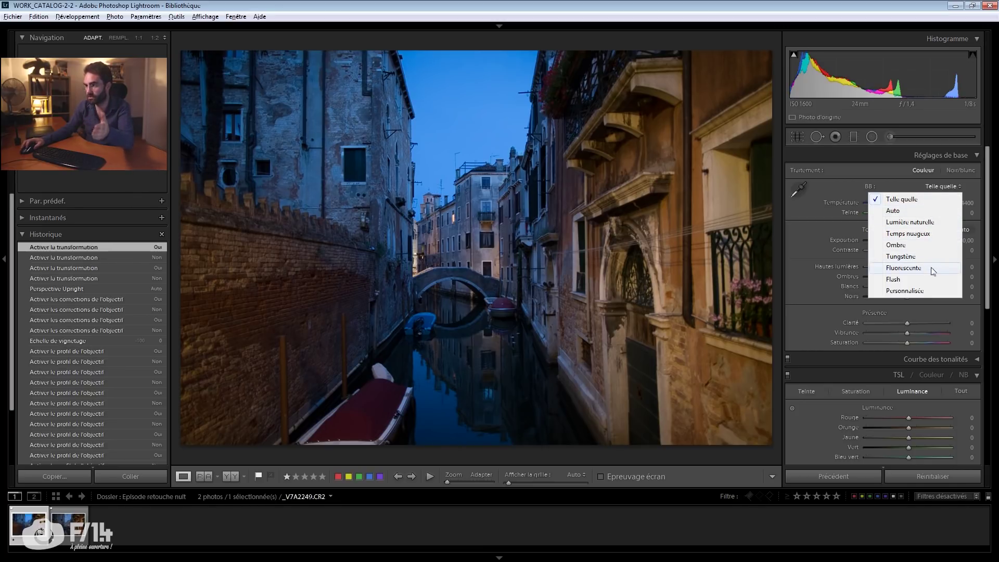
left_click(915, 211)
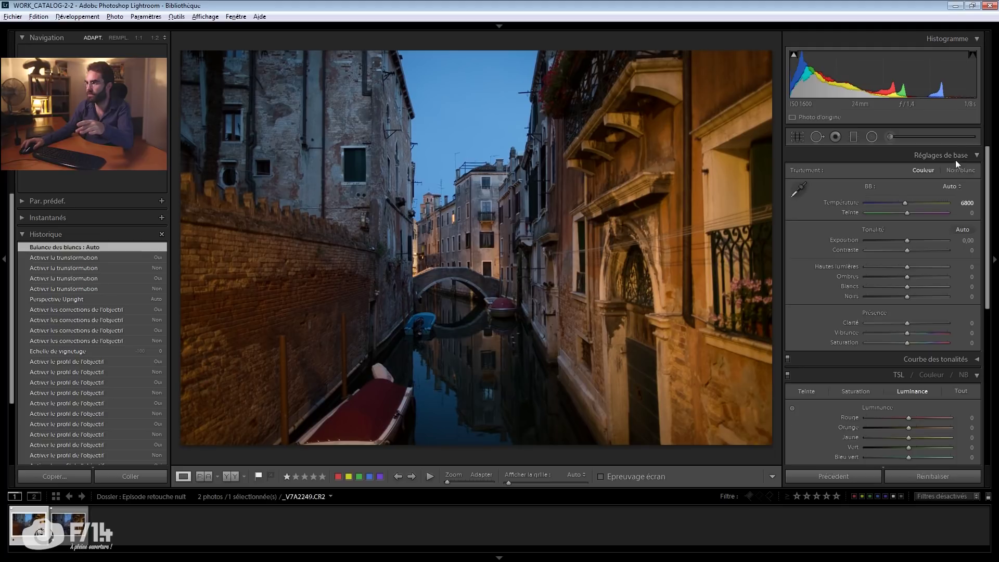
left_click(955, 186)
left_click(927, 219)
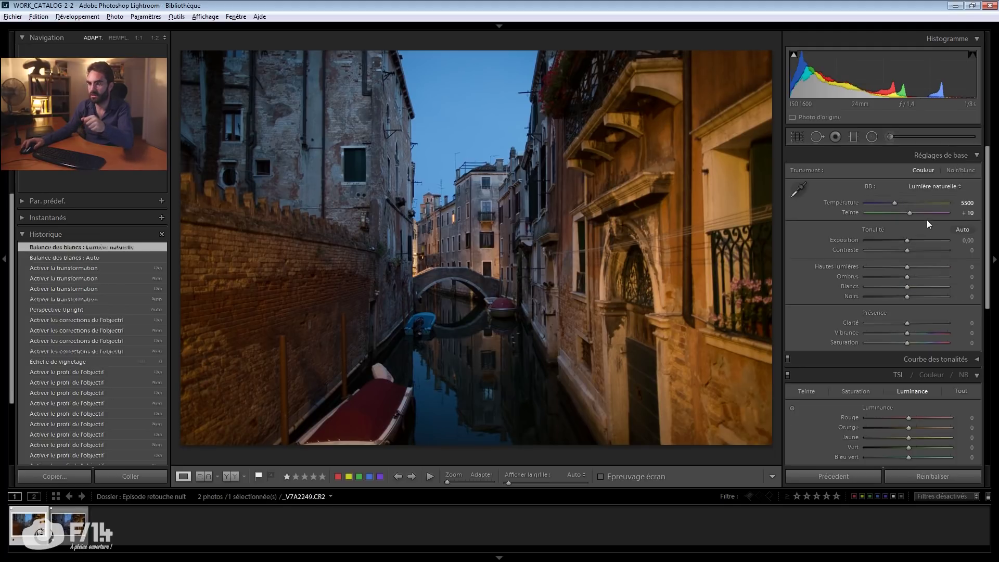
left_click(934, 187)
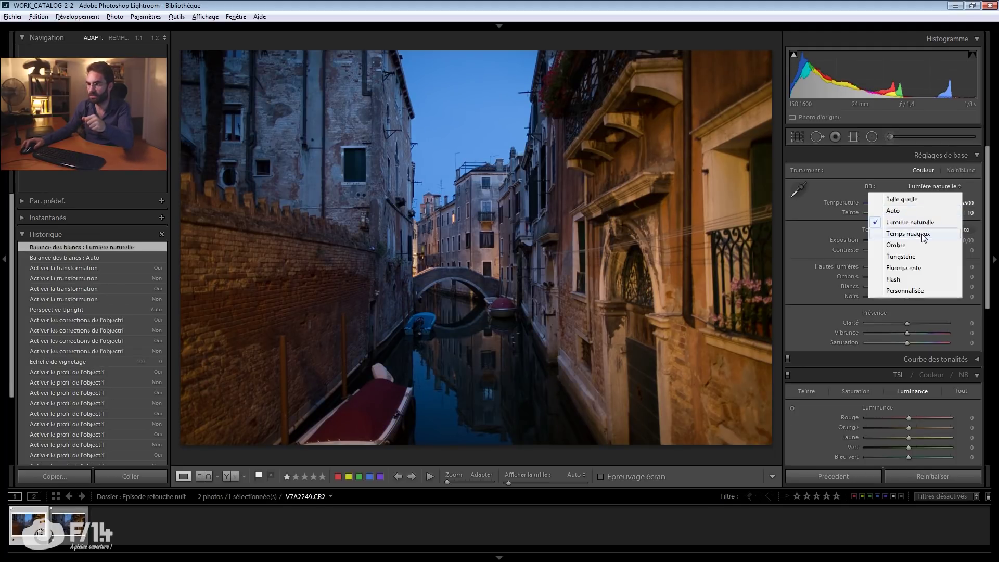
left_click(922, 235)
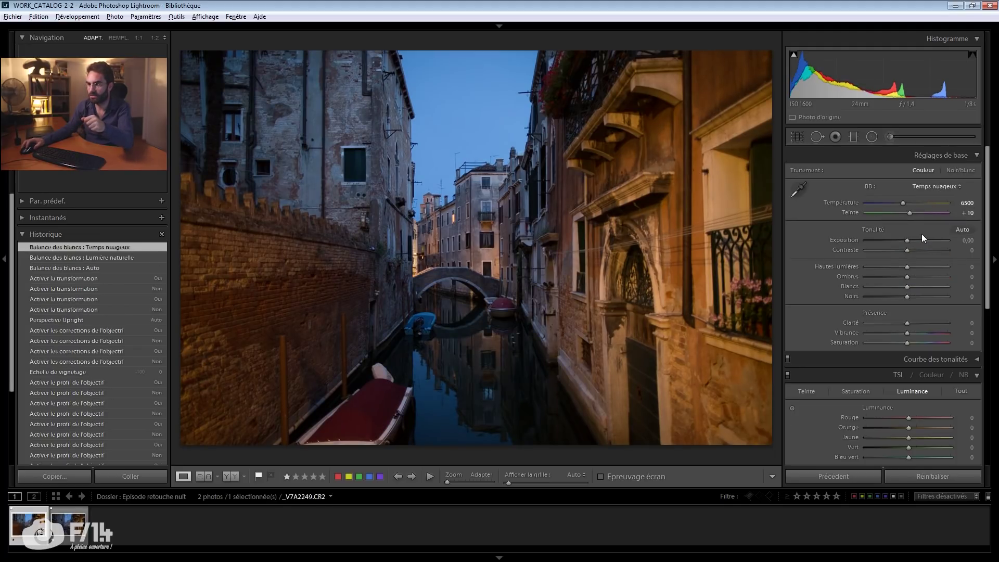
Try the white balance presets Ombre, Tungstène, Fluorescente and Flash on the photo.
left_click(935, 188)
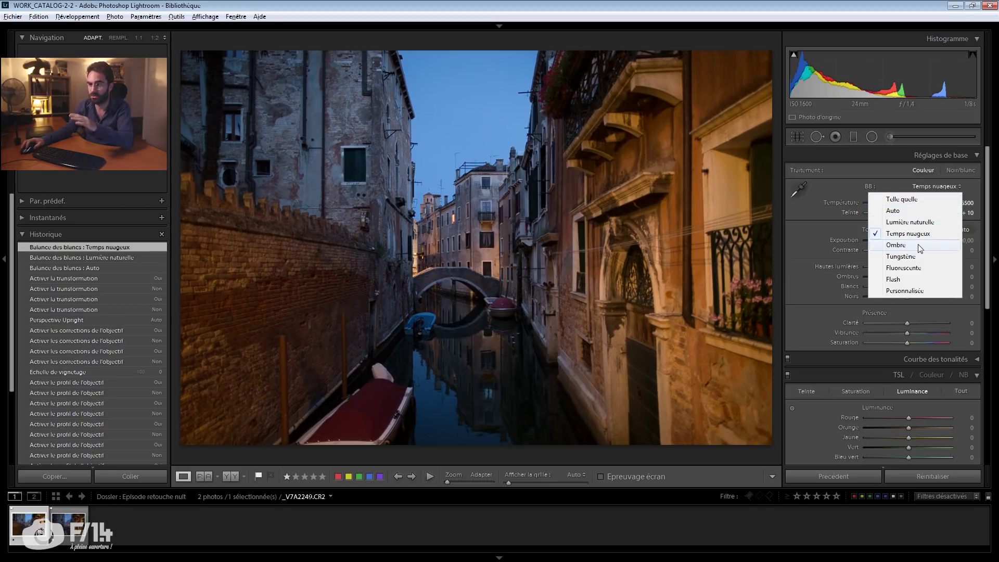
left_click(918, 244)
left_click(939, 187)
left_click(921, 251)
left_click(947, 188)
left_click(914, 262)
left_click(943, 187)
left_click(920, 264)
left_click(946, 187)
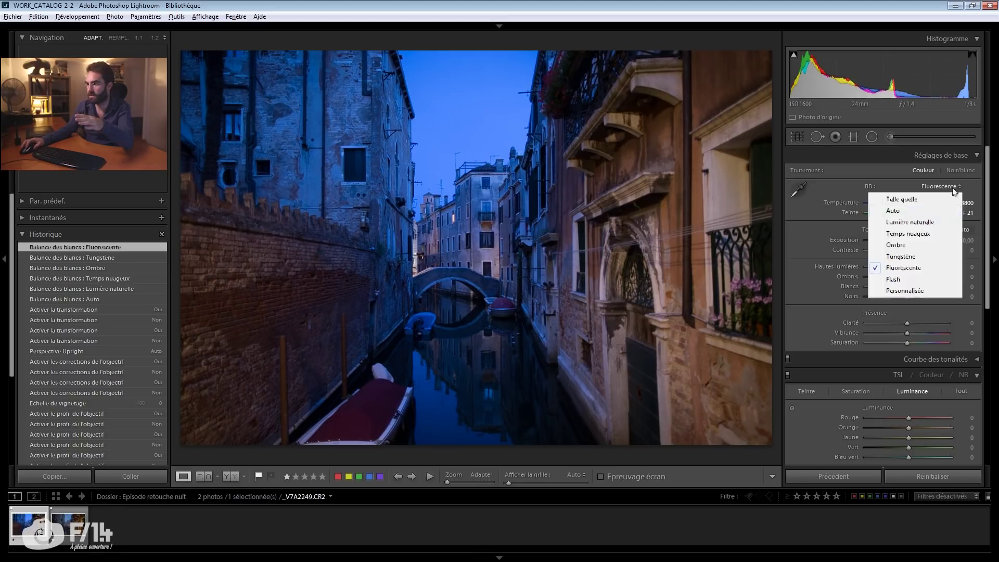
left_click(922, 277)
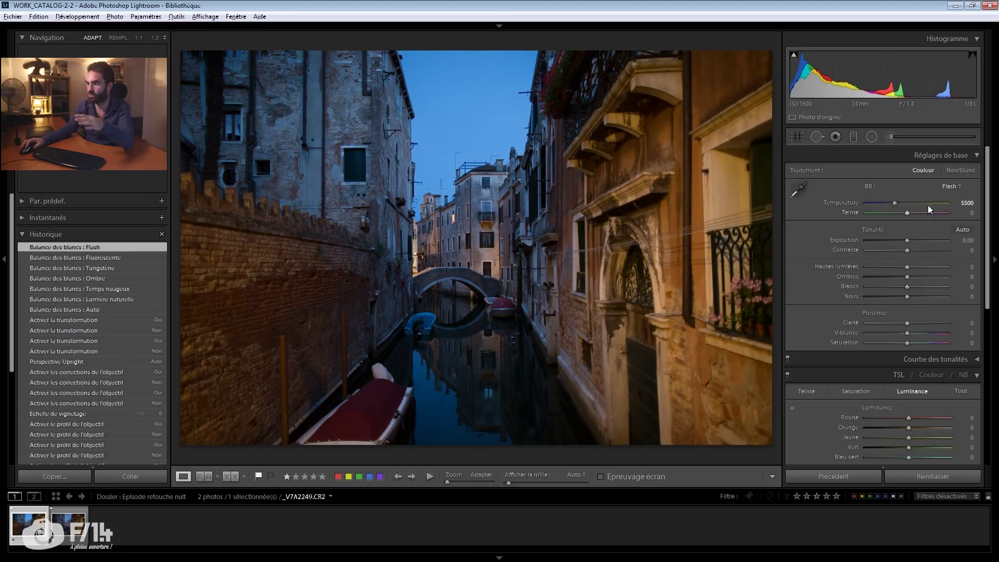
Compare the Temps nuageux and Lumière naturelle white balance presets and keep Temps nuageux.
left_click(946, 186)
left_click(921, 230)
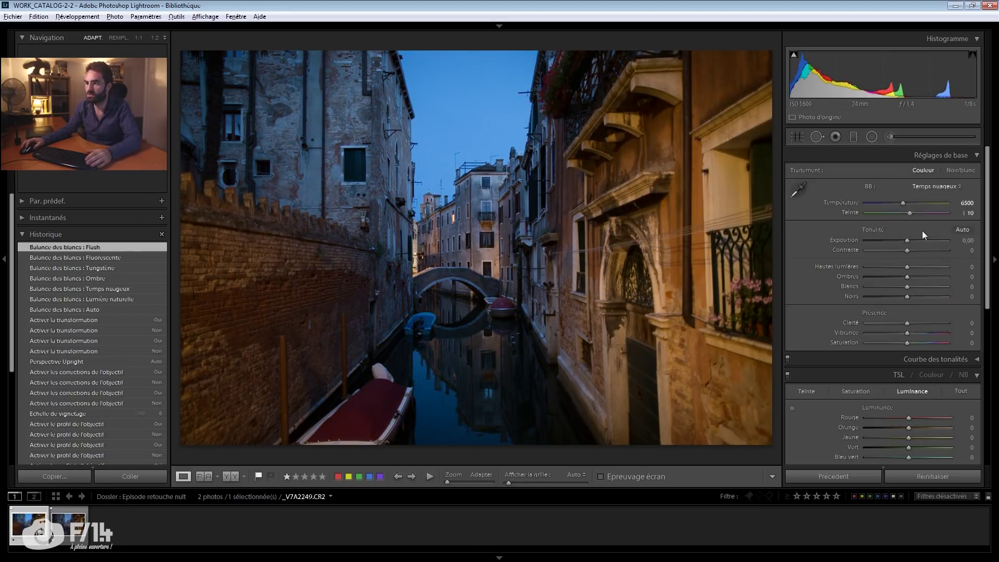
left_click(944, 185)
left_click(904, 218)
left_click(931, 187)
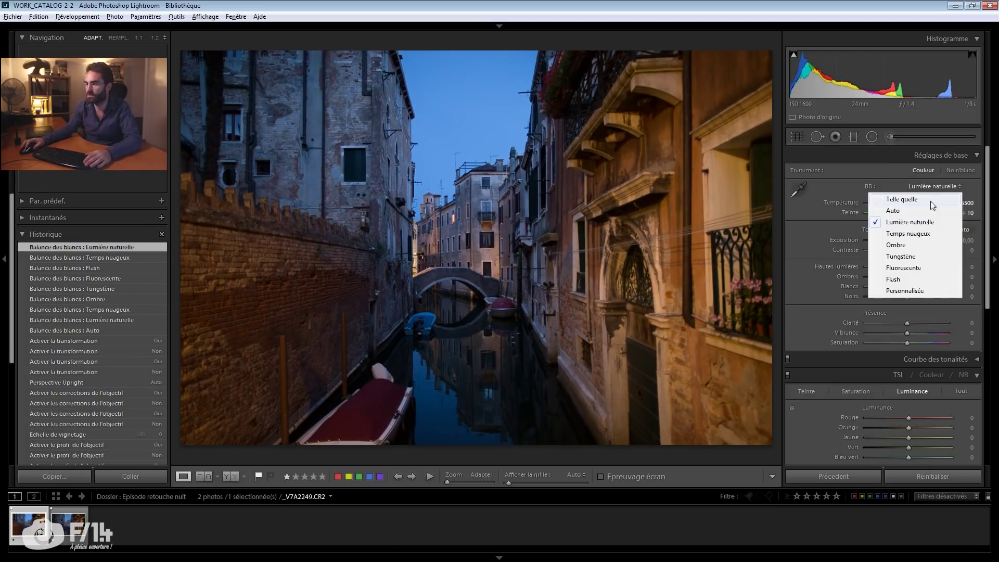
left_click(922, 234)
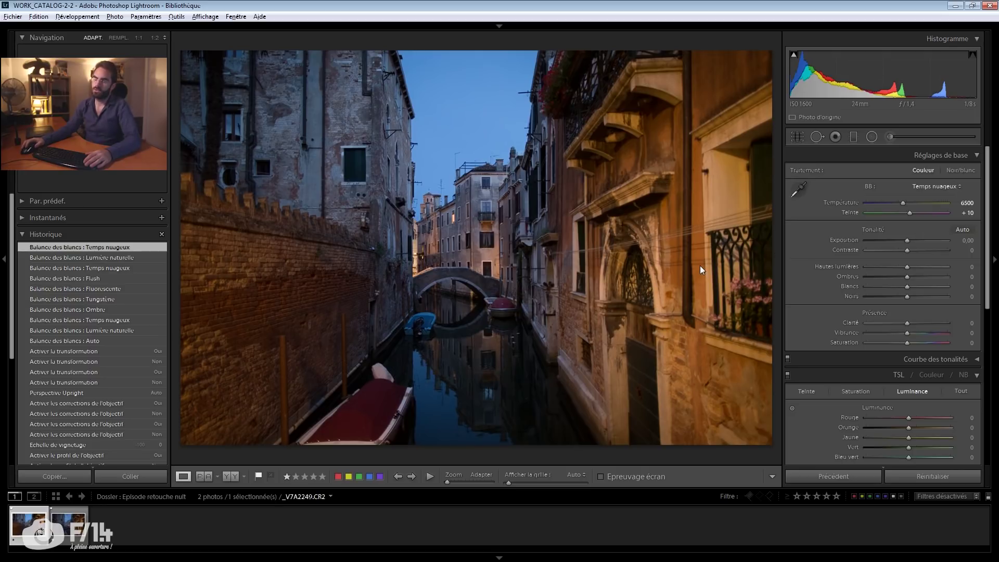
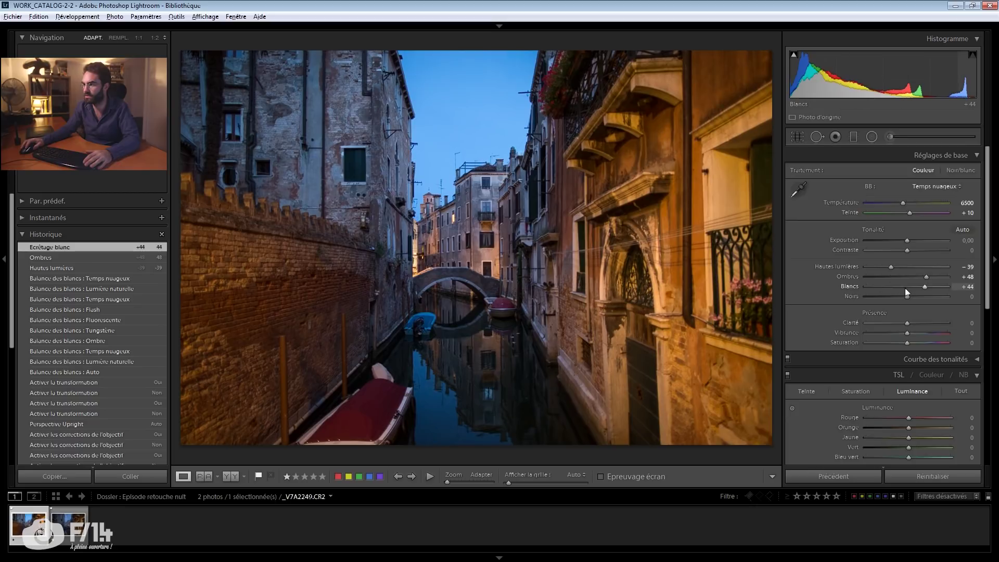
Set the highlights to -22 and adjust the whites to +36 using the clipping preview.
left_click_drag(909, 269, 936, 274)
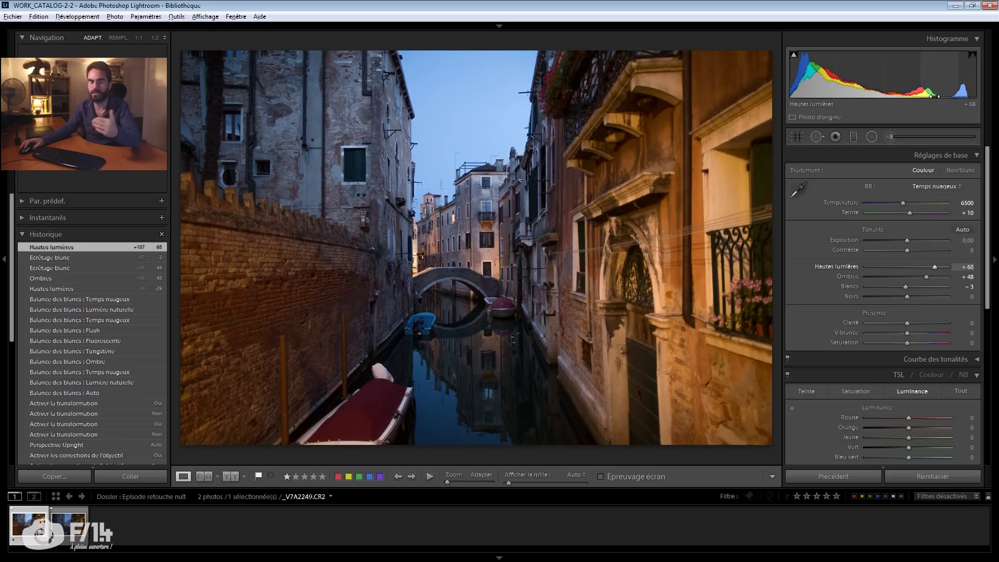
left_click_drag(934, 266, 924, 287)
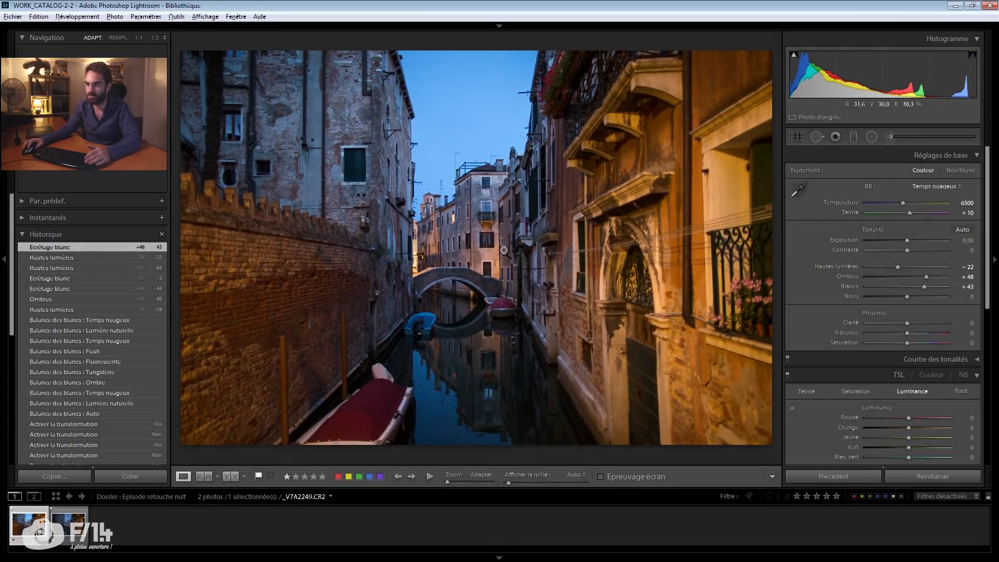
left_click(924, 286, "alt")
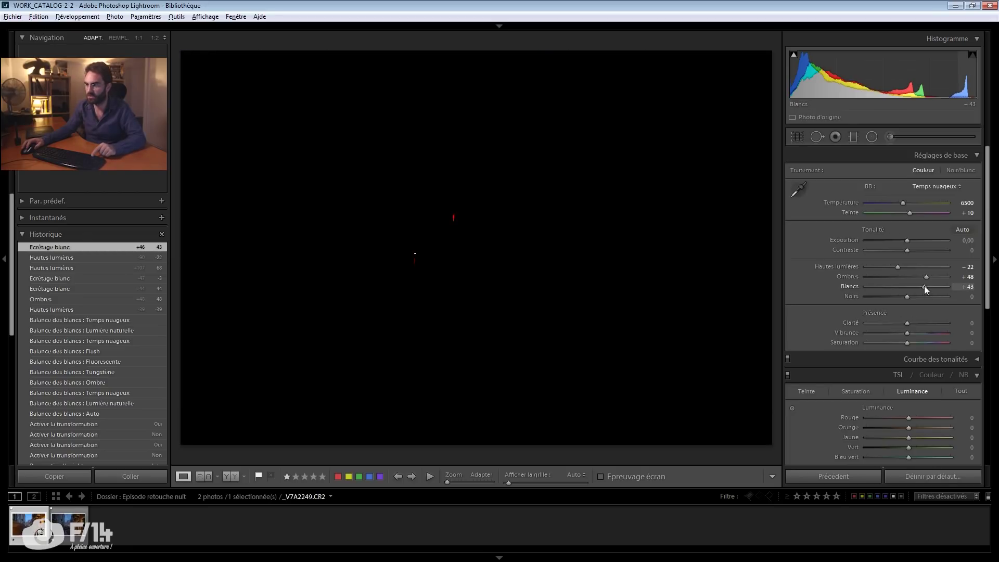
left_click_drag(924, 286, 922, 286)
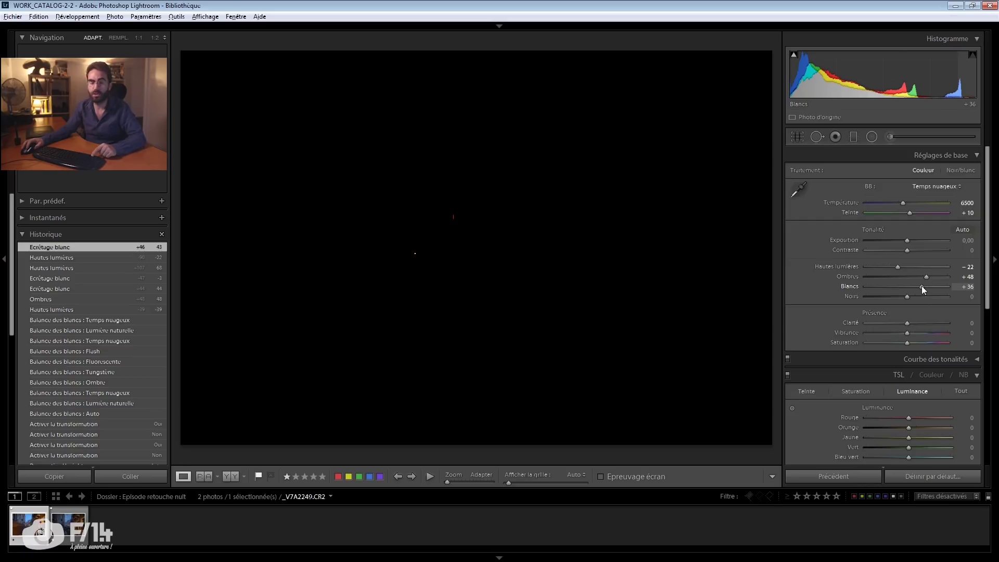
Set the whites to +46 and the blacks to -18 using the clipping preview.
left_click_drag(922, 286, 905, 298)
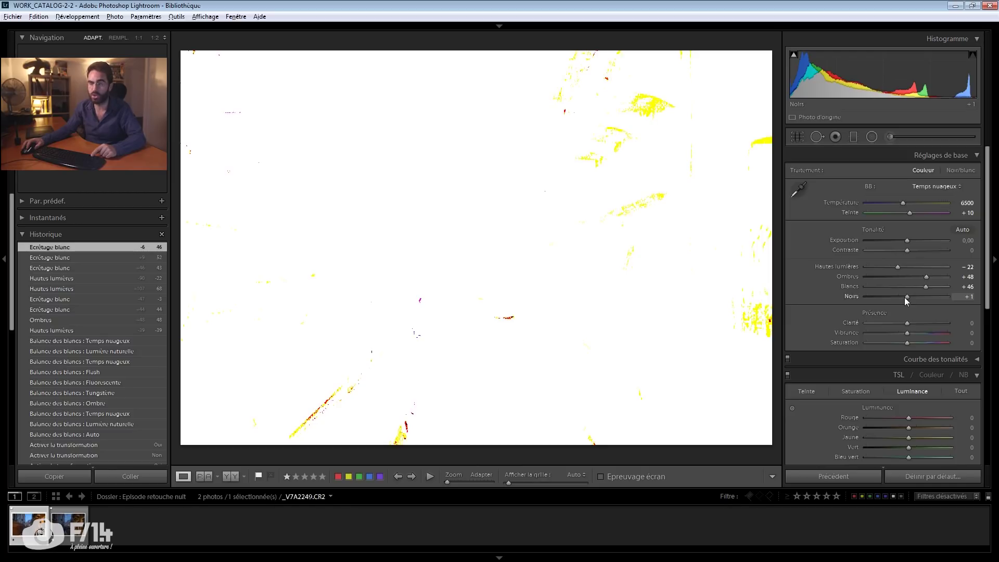
mouse_move(904, 298)
left_mouse_down()
mouse_move(919, 300)
mouse_move(872, 288)
mouse_move(897, 295)
left_mouse_up()
left_click(896, 295)
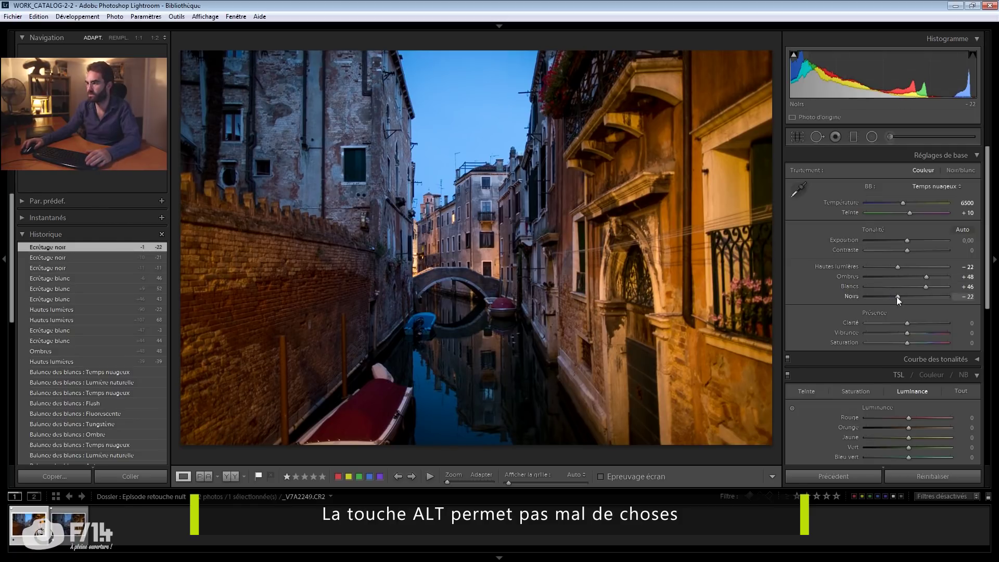
left_click_drag(897, 296, 899, 297)
Raise the photo's clarity to +17.
left_click(914, 323)
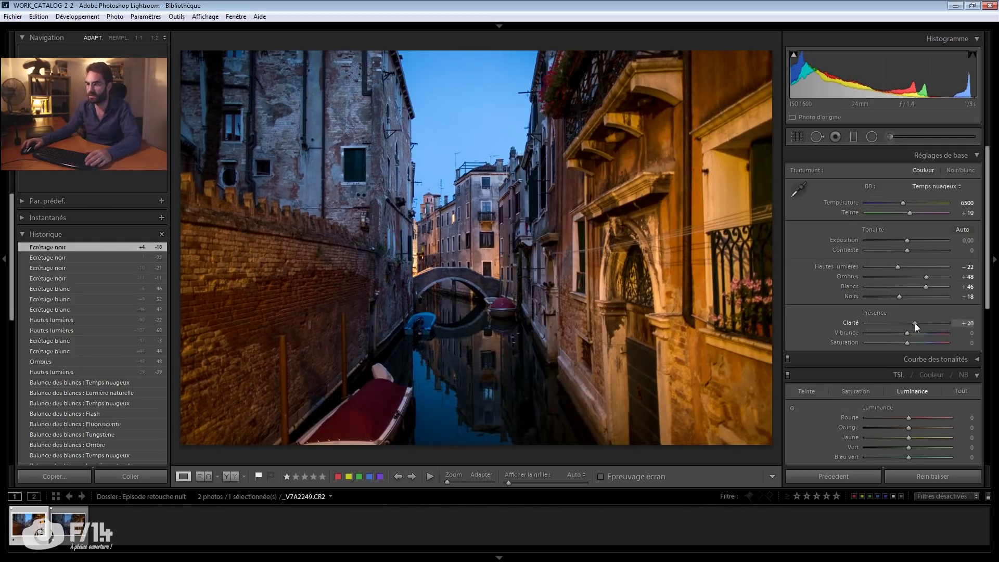
left_click_drag(914, 324, 910, 324)
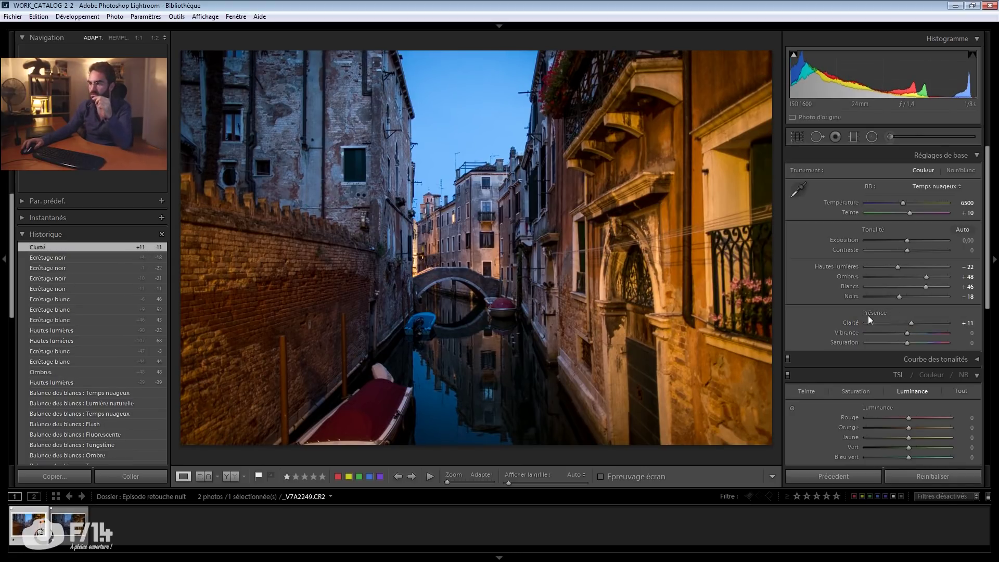
left_click_drag(905, 320, 913, 322)
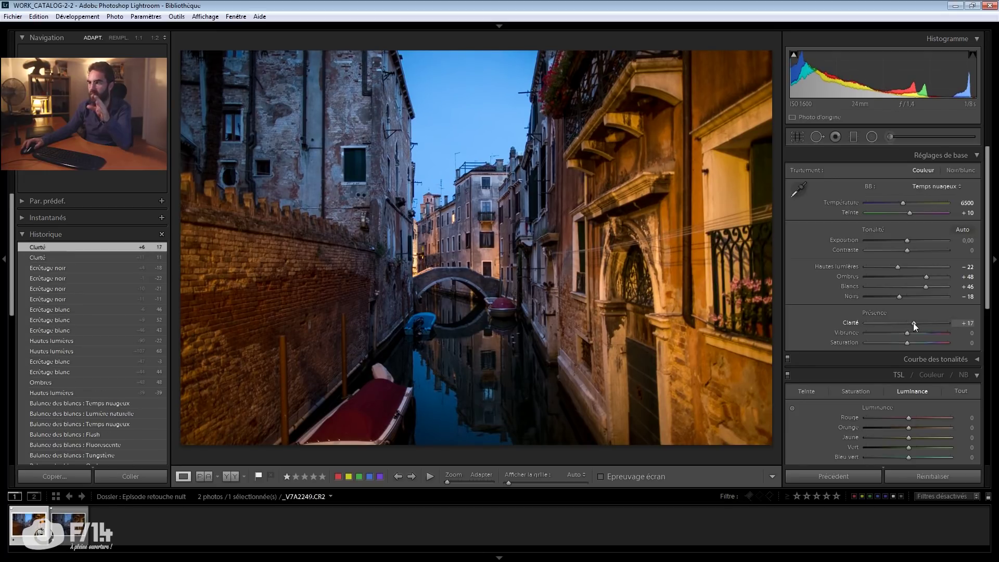
Reduce the blue luminance to -31 and the blue saturation to -35 in the TSL settings.
scroll(907, 295, "down", 4)
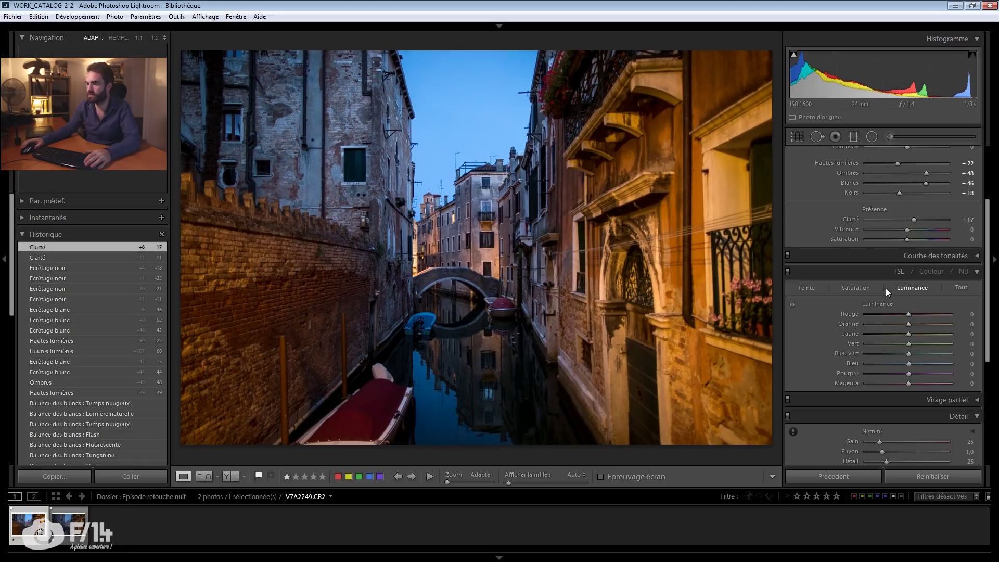
scroll(885, 292, "down", 2)
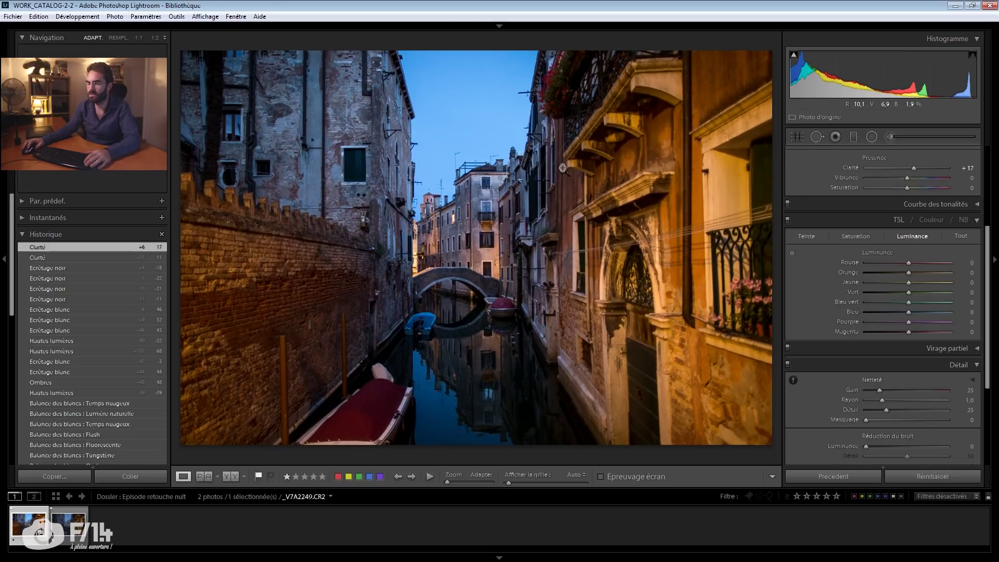
left_click(895, 312)
mouse_move(895, 311)
left_mouse_down()
mouse_move(873, 311)
mouse_move(905, 316)
mouse_move(895, 314)
left_mouse_up()
left_click(863, 239)
left_click_drag(900, 311, 895, 311)
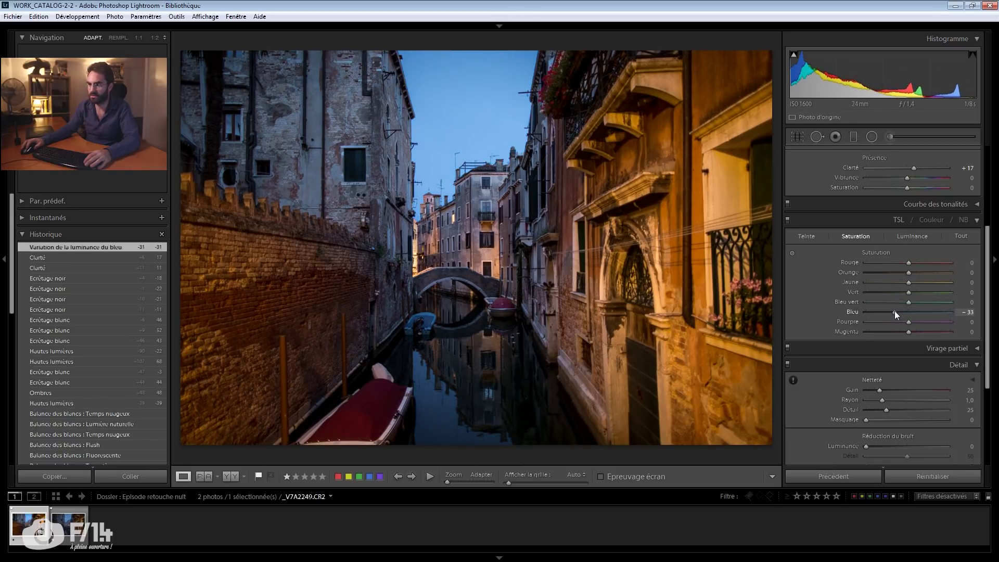
Compare the photo with and without the TSL colour adjustments and leave them enabled.
left_click(788, 220)
left_click(789, 221)
left_click(789, 221)
left_click(789, 220)
left_click(788, 221)
left_click(789, 221)
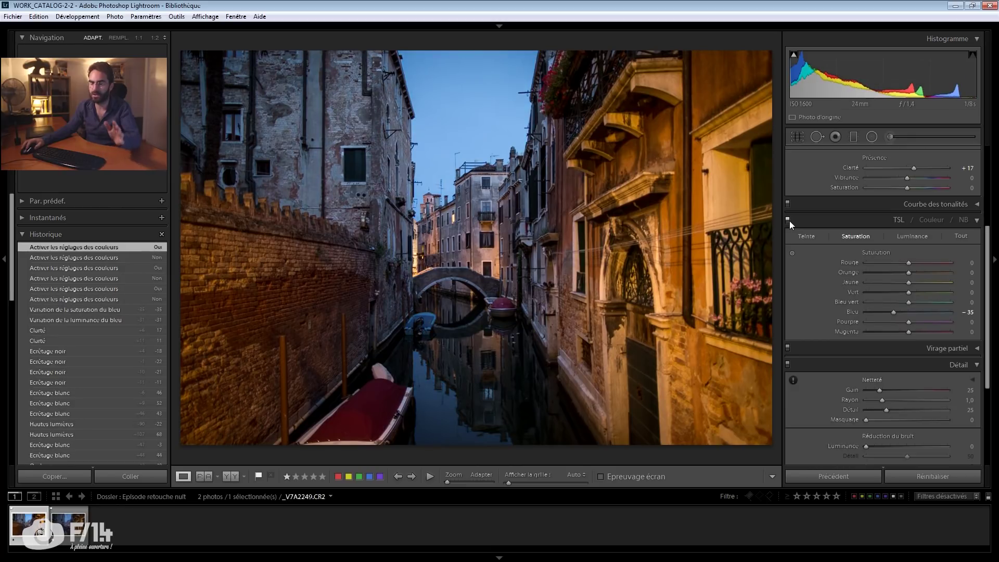
Darken the ochre facade with the targeted luminance adjustment, bringing orange luminance to -17 and red luminance to -2.
left_click(910, 237)
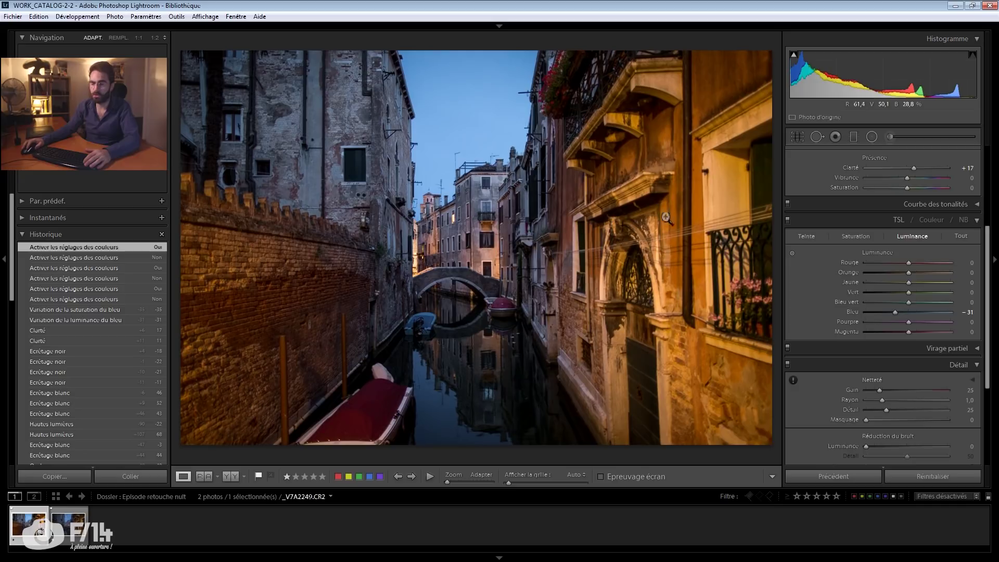
left_click_drag(898, 273, 896, 274)
double_click(897, 274)
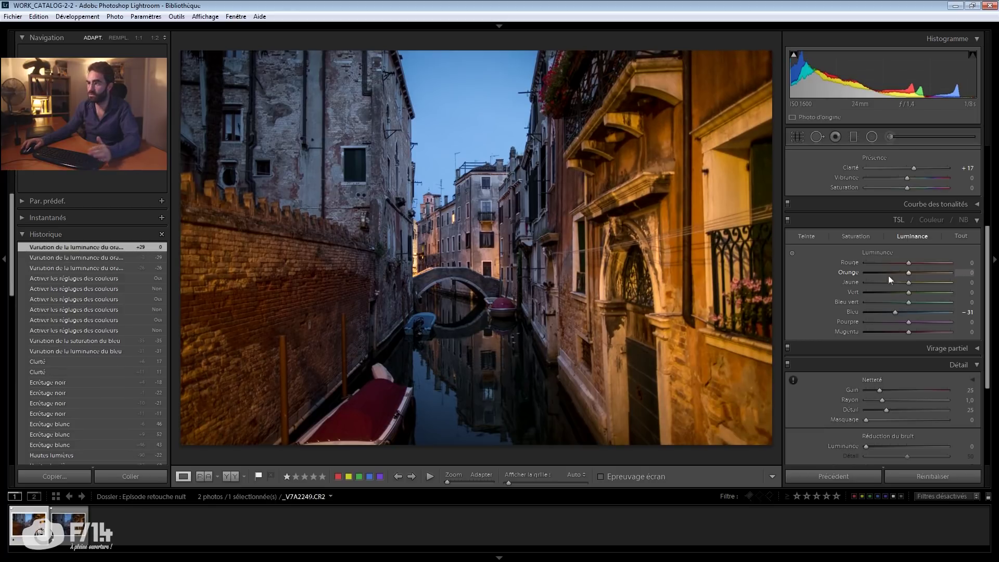
left_click(792, 253)
left_click_drag(678, 225, 678, 241)
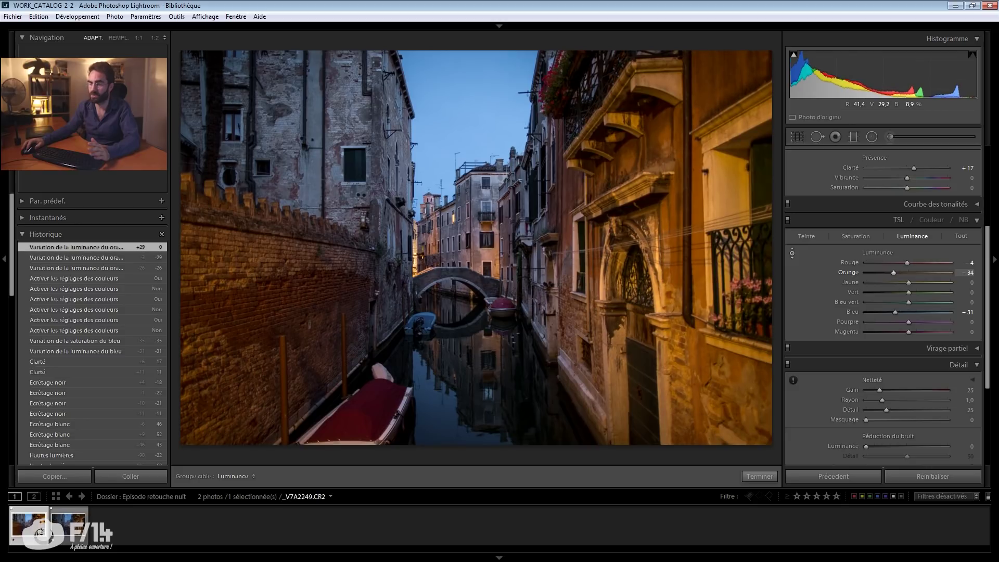
left_click_drag(677, 242, 678, 234)
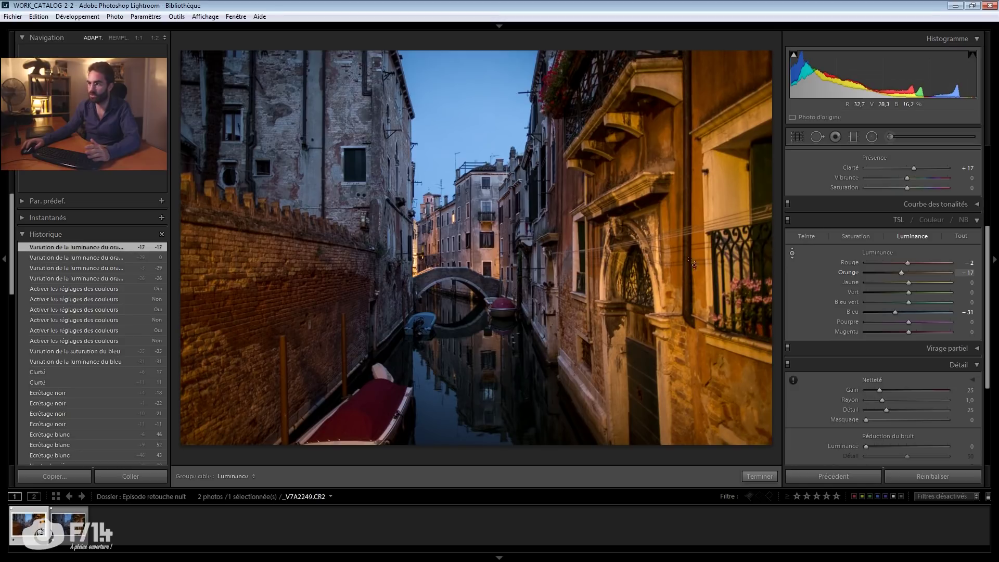
Add graduated filters inward from the photo's right and left edges, with highlights at -51 and saturation at -12.
left_click(854, 137)
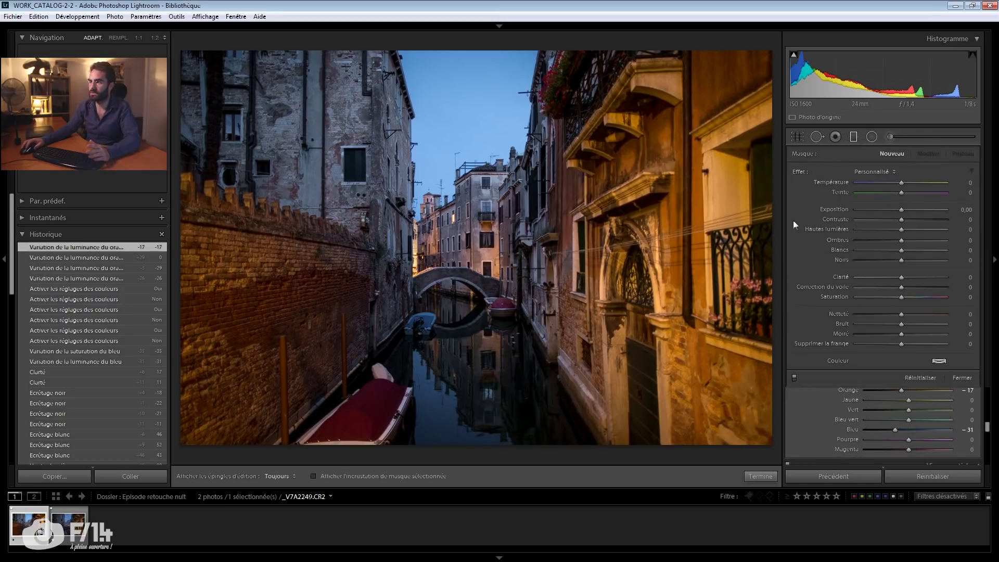
left_click_drag(775, 261, 558, 255)
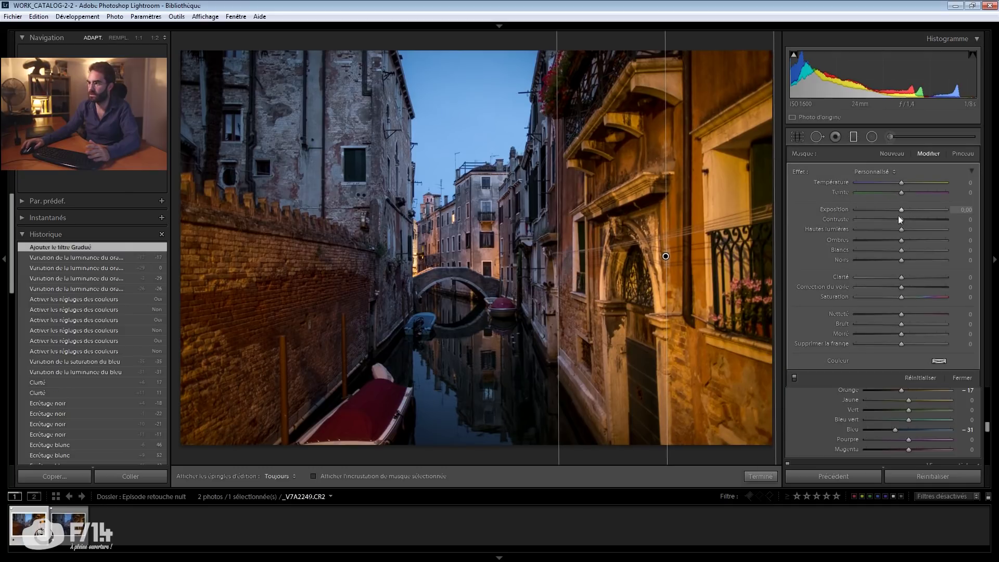
left_click(897, 298)
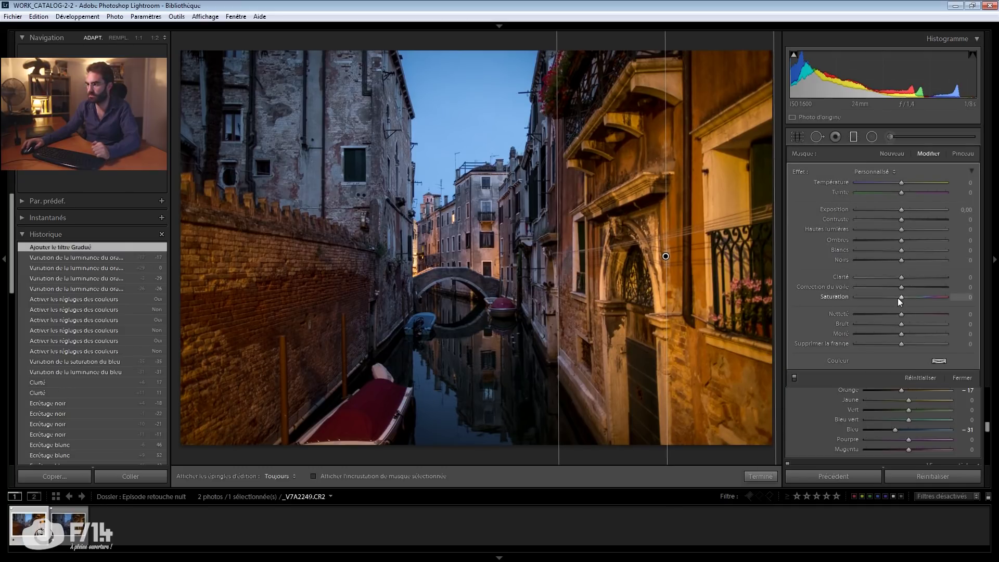
left_click_drag(894, 295, 892, 296)
left_click_drag(881, 227, 878, 230)
left_click_drag(187, 289, 368, 292)
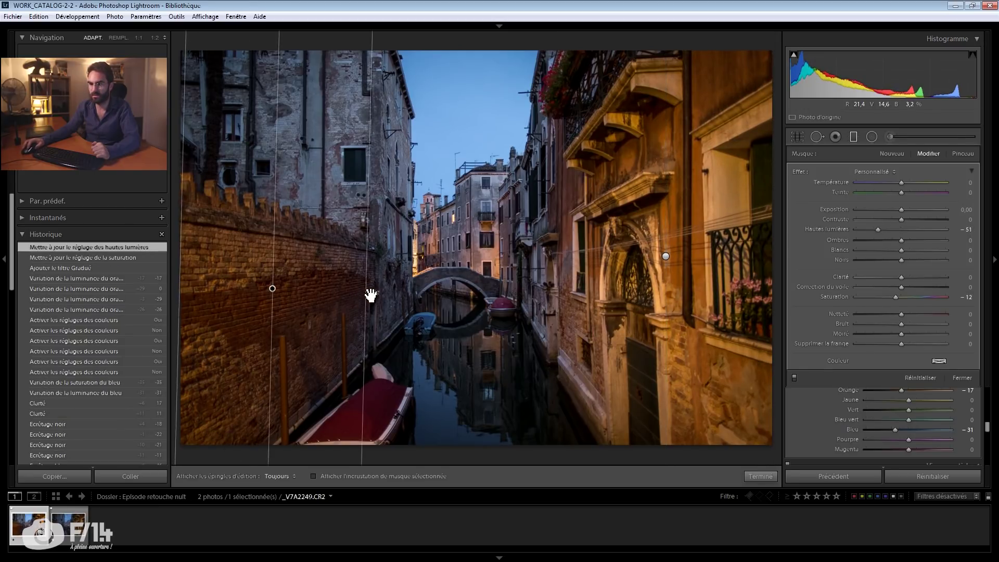
Compare the photo with and without the graduated filters and set the right-hand filter's exposure to -0.12.
left_click(794, 377)
left_click(794, 377)
left_click(794, 377)
left_click(794, 377)
left_click(666, 256)
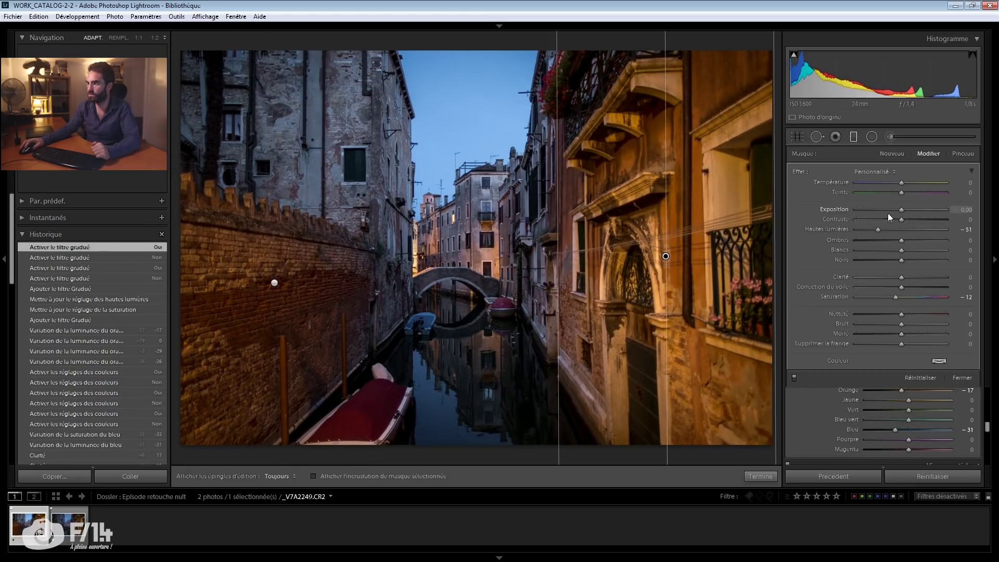
left_click_drag(898, 211, 897, 212)
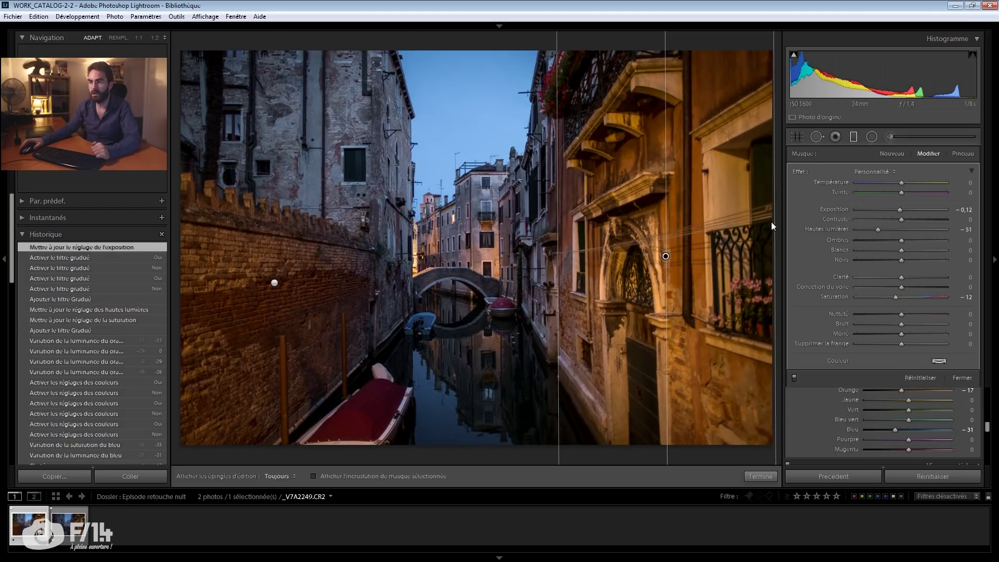
Paint over the canal water and the red-covered boat using an adjustment brush of size 16 with shadows at 34.
left_click(889, 137)
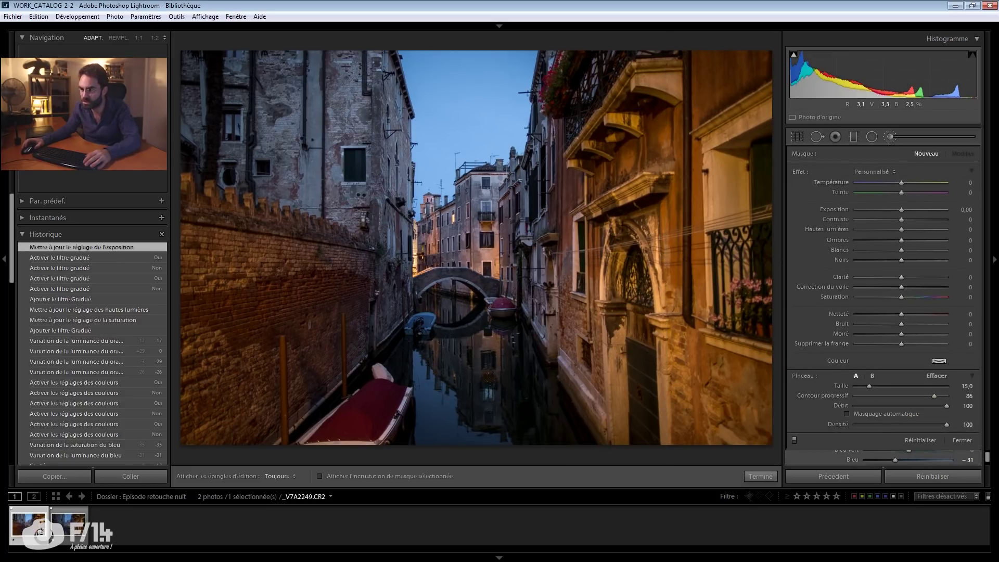
scroll(481, 384, "up", 1)
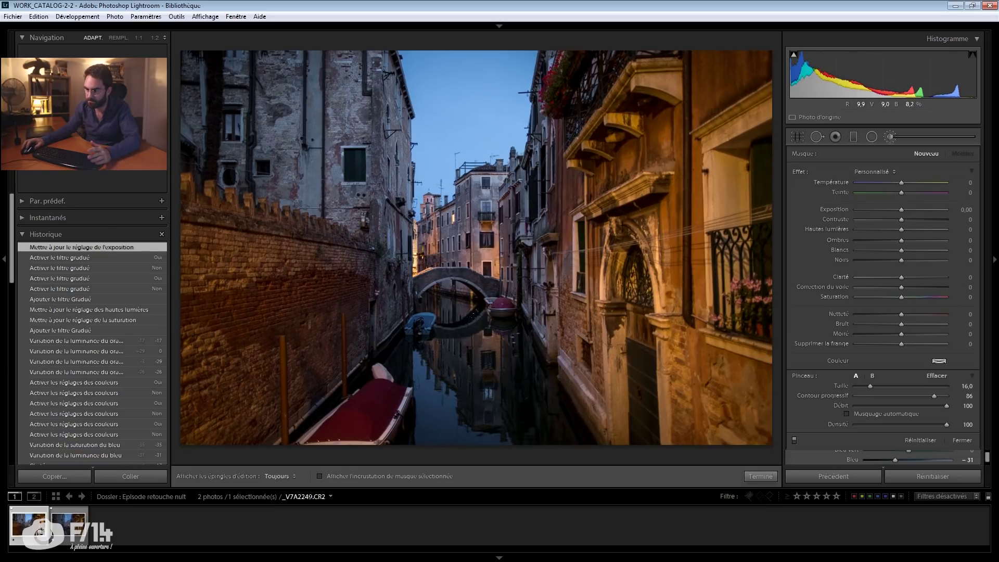
left_click(474, 310)
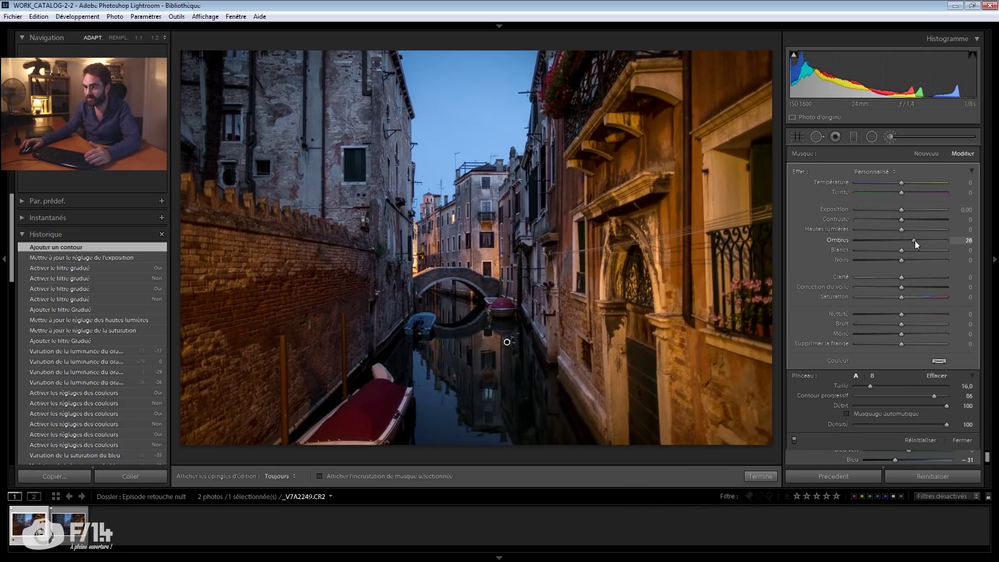
left_click_drag(917, 241, 916, 241)
mouse_move(465, 371)
left_mouse_down()
mouse_move(453, 416)
mouse_move(369, 452)
mouse_move(359, 440)
left_mouse_up()
Extend the shadow-lifting brush over the dark building edges beside the sky, the flowered balcony and the left facade and wall.
scroll(452, 417, "down", 2)
scroll(364, 442, "up", 4)
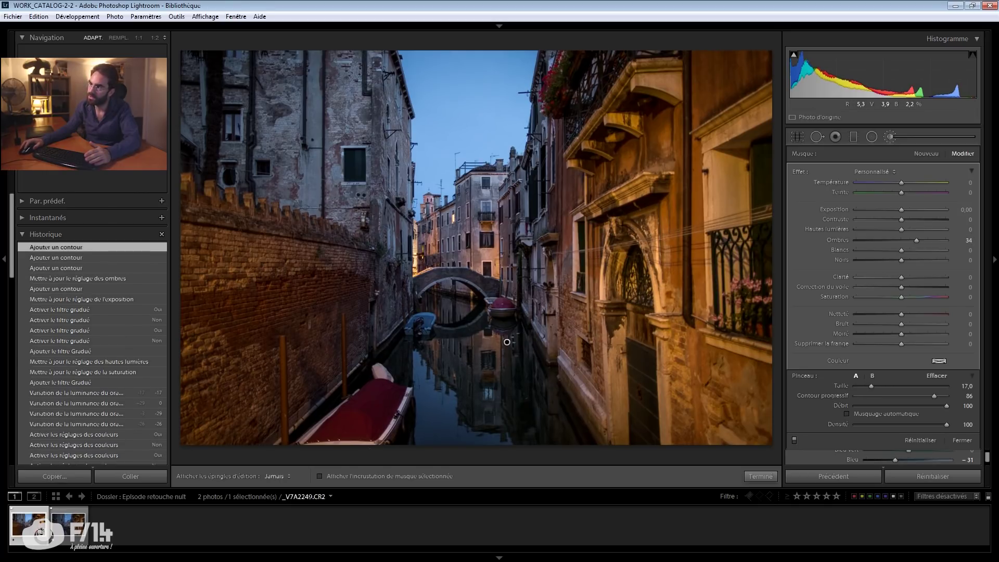
left_click_drag(523, 37, 536, 72)
scroll(538, 125, "down", 3)
left_click_drag(539, 151, 544, 224)
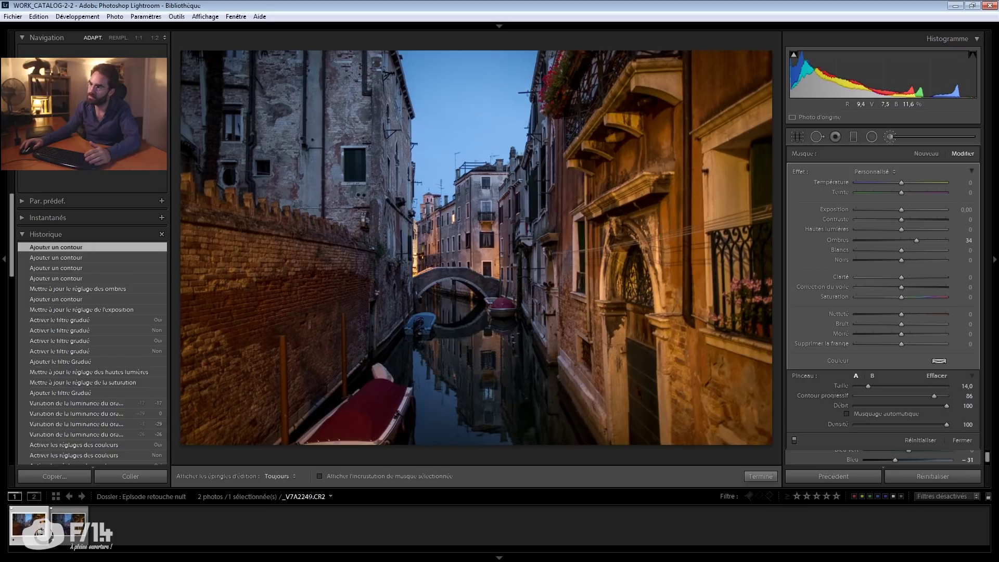
left_click_drag(604, 52, 620, 60)
scroll(207, 87, "up", 2)
left_click_drag(207, 87, 206, 119)
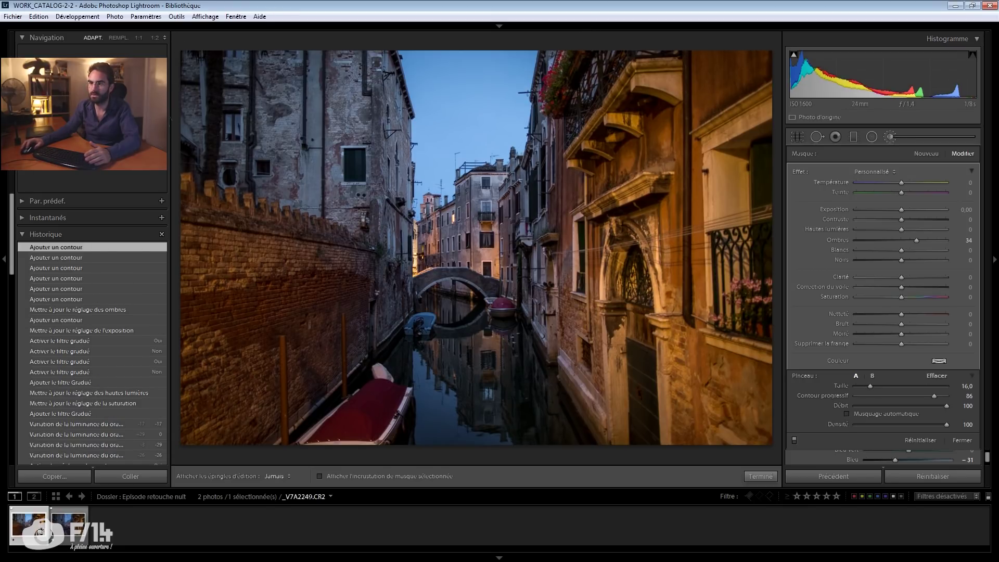
left_click_drag(197, 299, 196, 312)
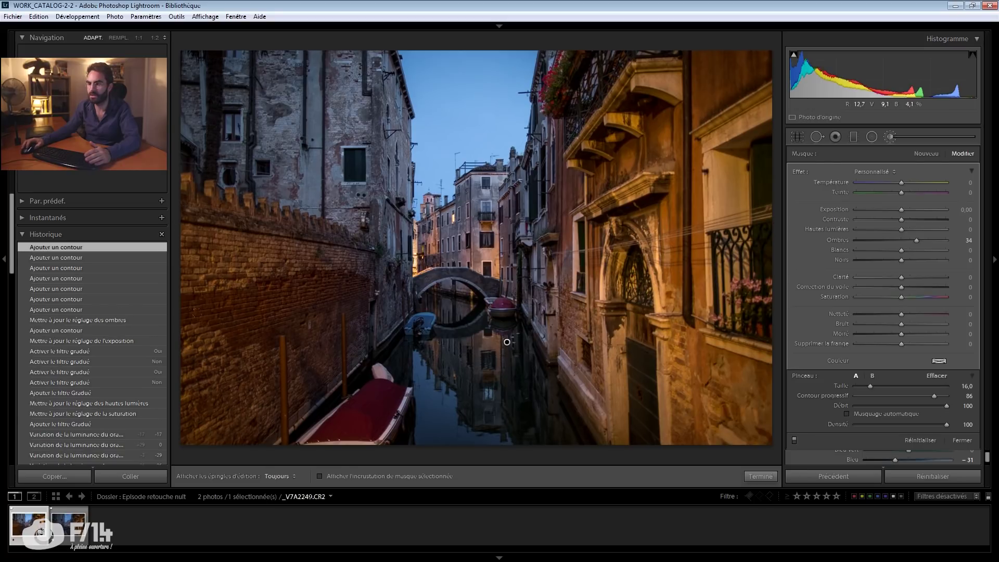
left_click_drag(219, 54, 222, 57)
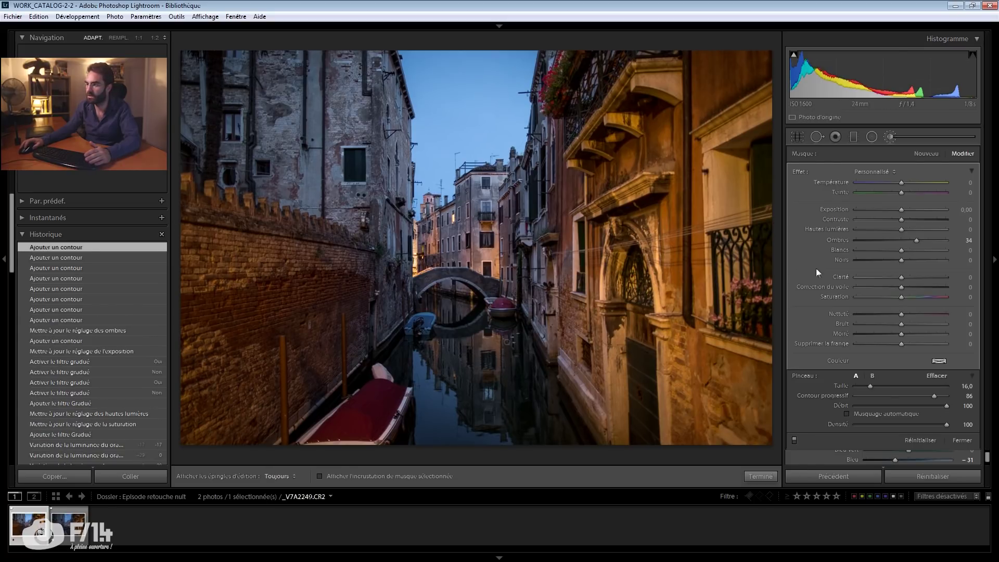
Compare the photo with and without the brush adjustments, leave them enabled and close the adjustment brush.
left_click(794, 440)
left_click(793, 441)
left_click(794, 441)
left_click(794, 441)
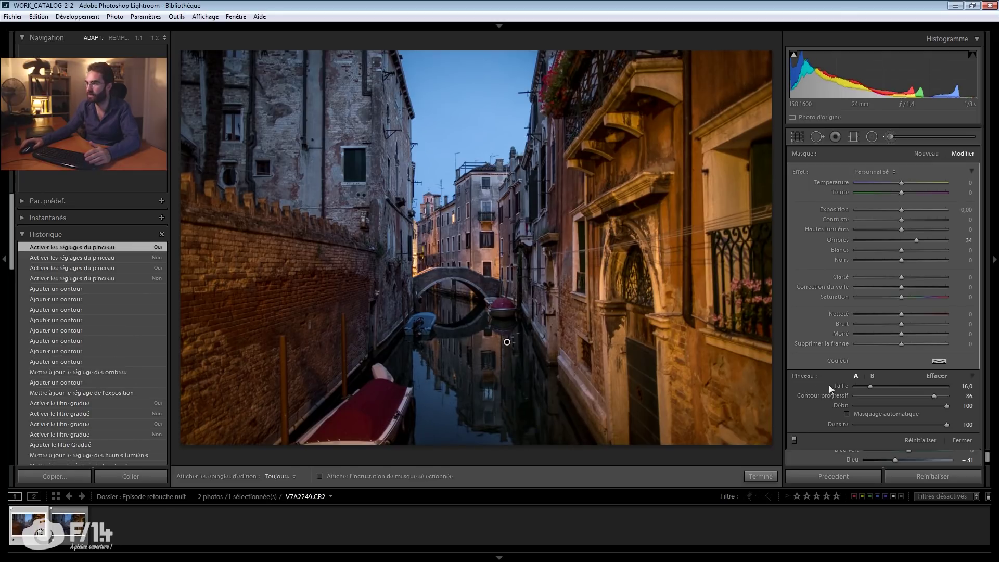
left_click(961, 440)
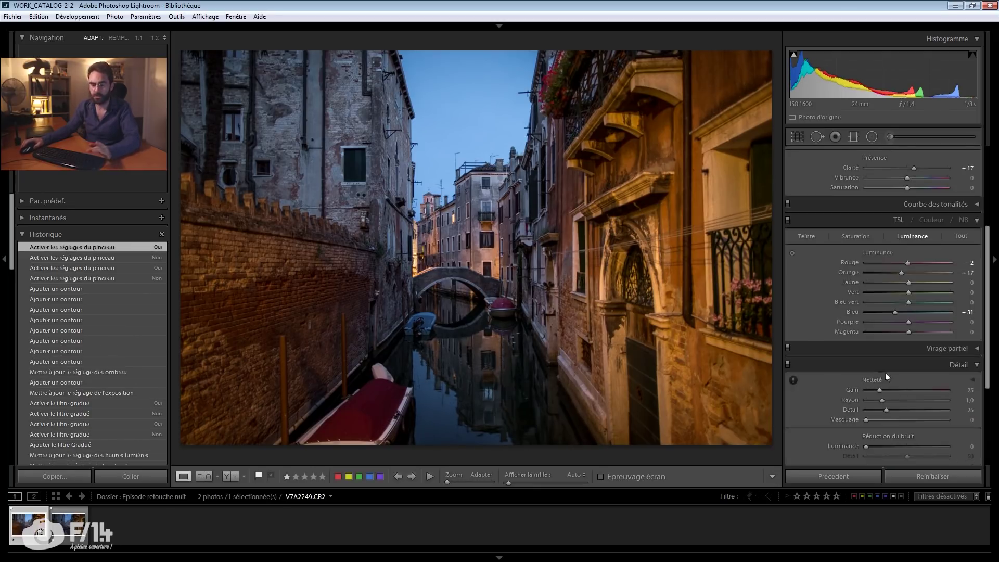
Zoom to 1:1 on the sky and rooftops and set noise reduction to luminance 22, detail 38 and contrast 18.
scroll(879, 359, "down", 3)
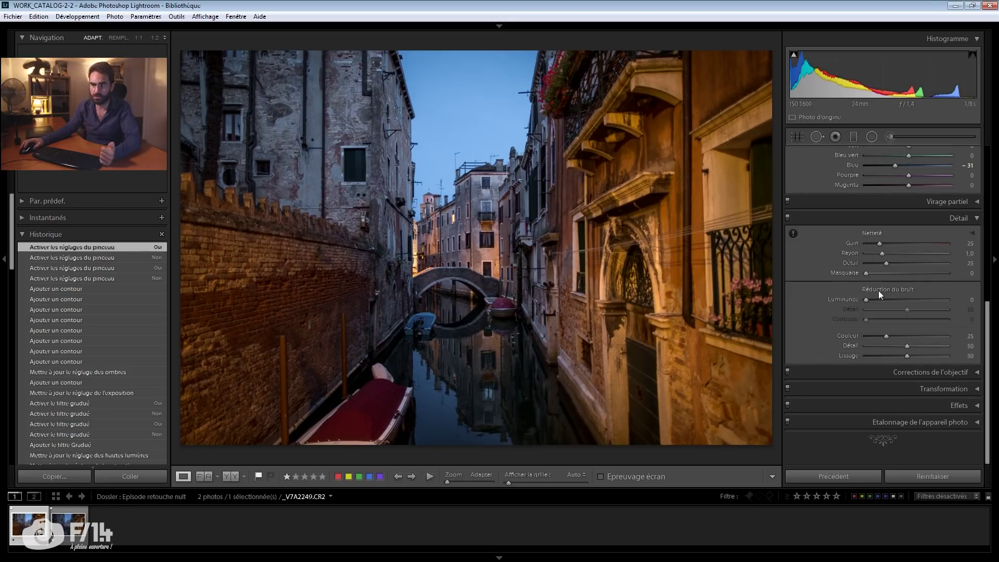
left_click(437, 218)
left_click_drag(437, 219, 584, 228)
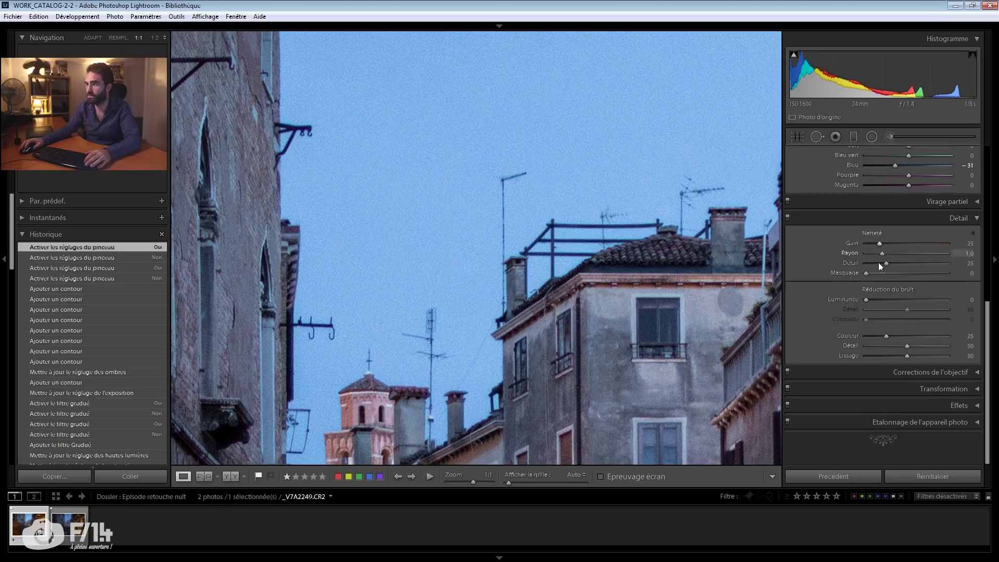
left_click(878, 301)
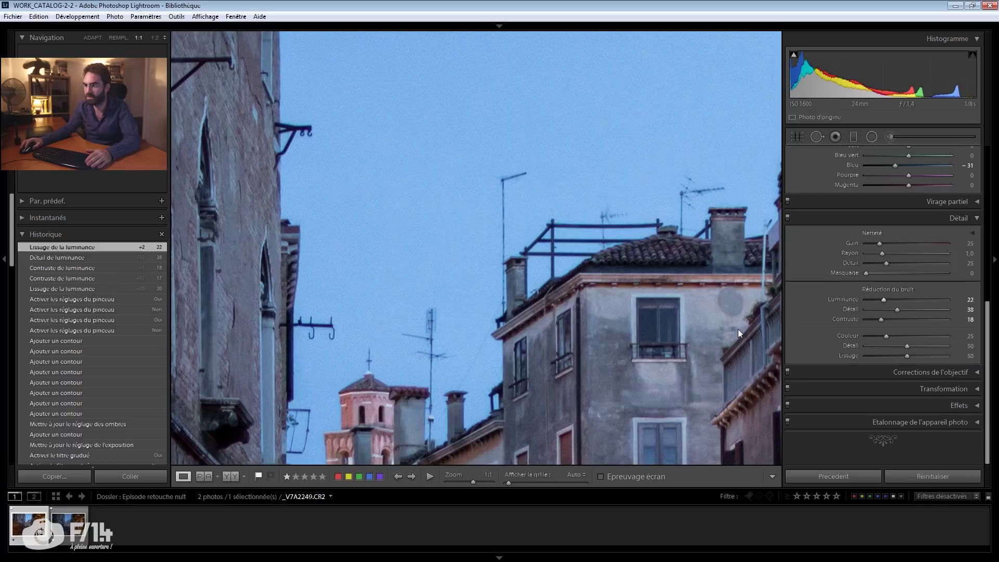
Fit the whole photo in view and compare the retouched version with the original.
left_click(738, 328)
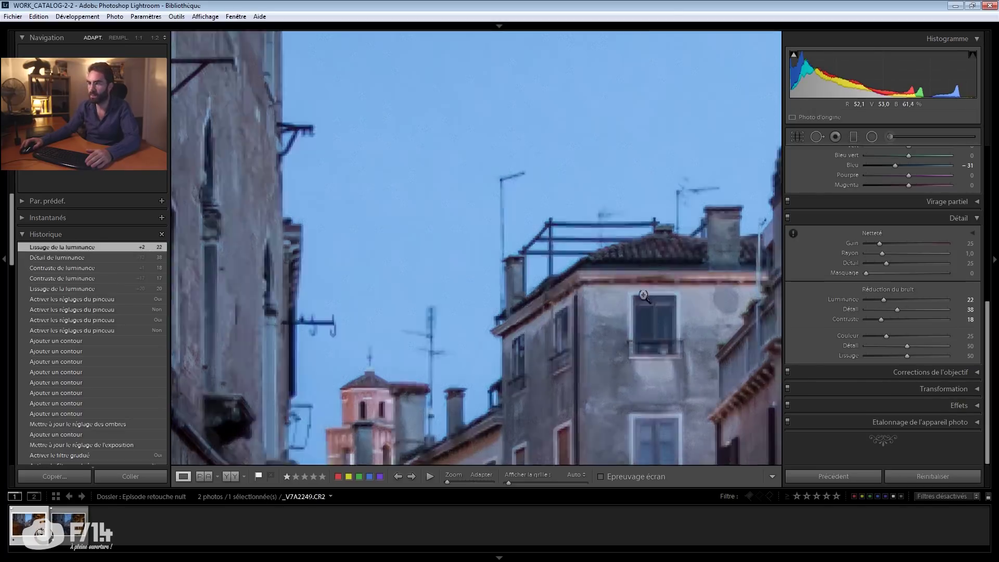
key("backslash")
key("backslash")
key("backslash")
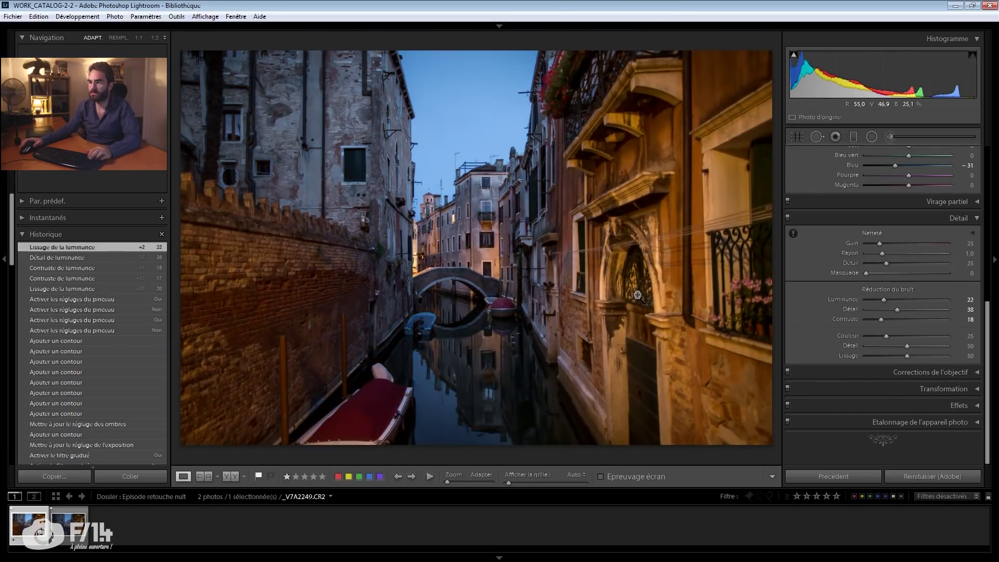
key("backslash")
key("backslash")
key("backslash")
key("backslash")
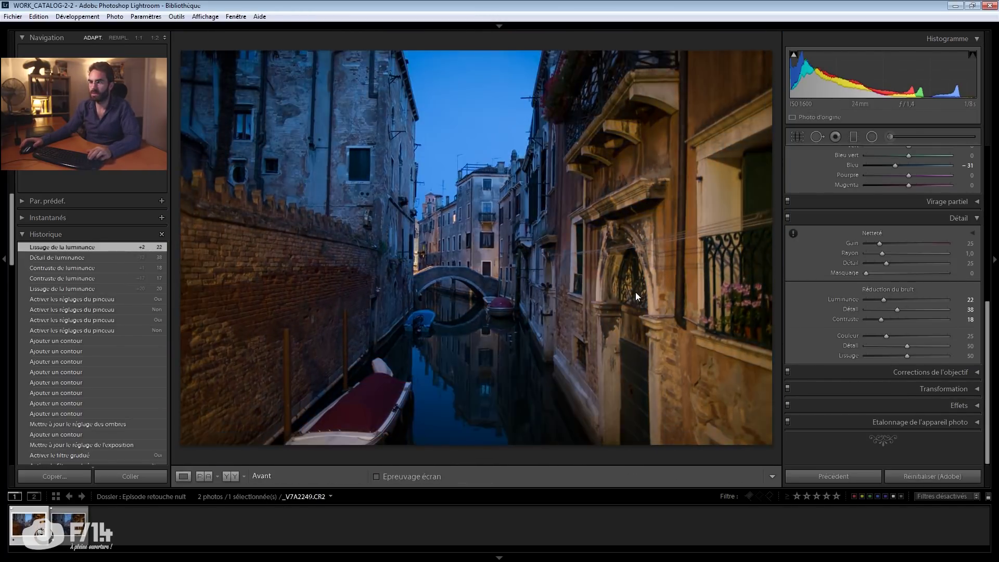
Compare the retouched photo with the original and open it for editing in Adobe Photoshop CC 2017.
key("backslash")
key("backslash")
key("backslash")
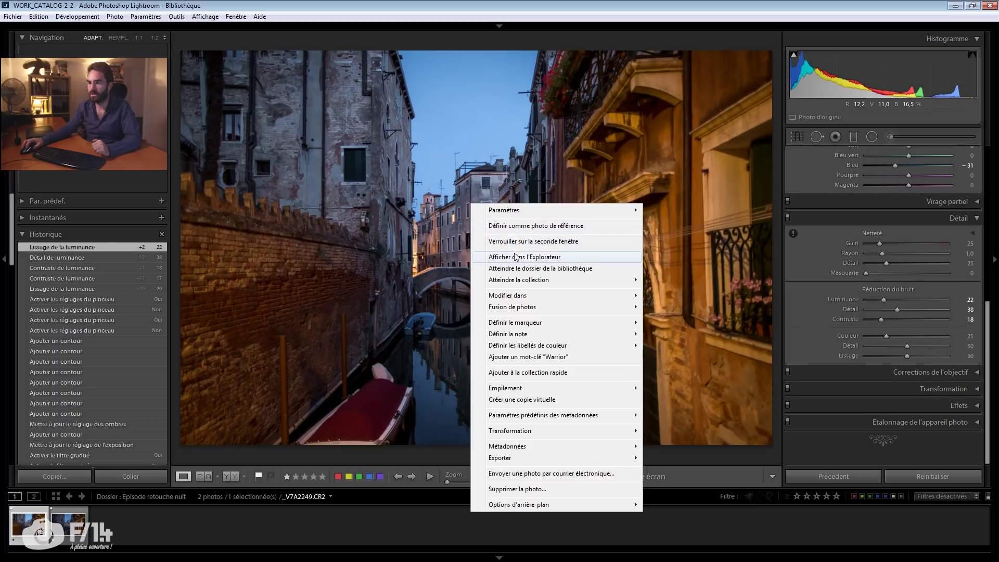
mouse_move(525, 298)
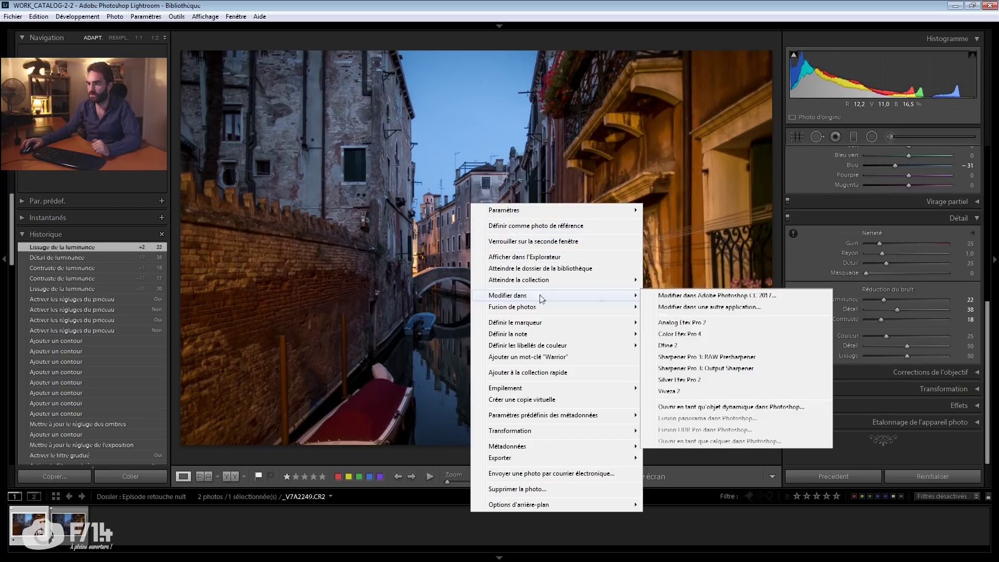
left_click(715, 300)
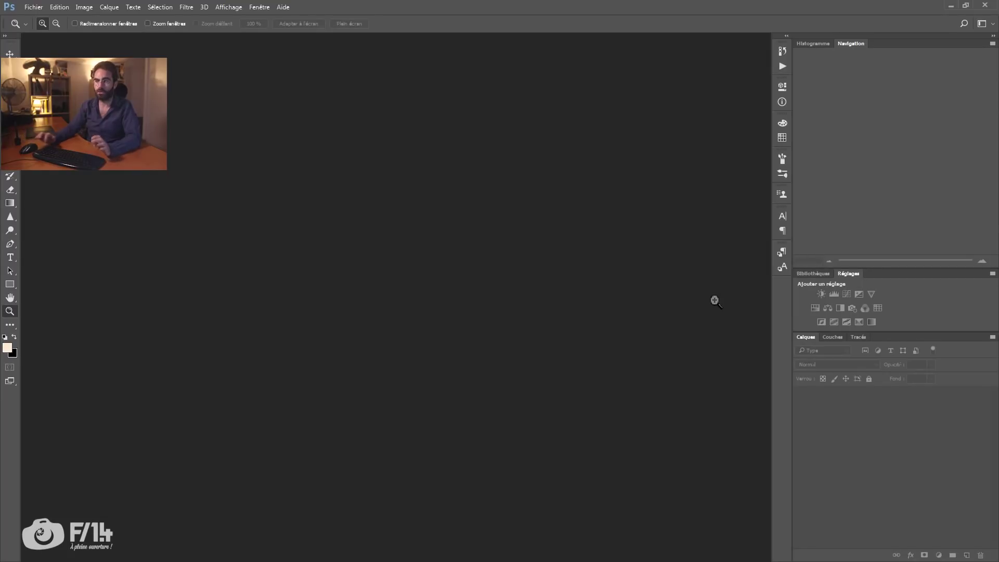
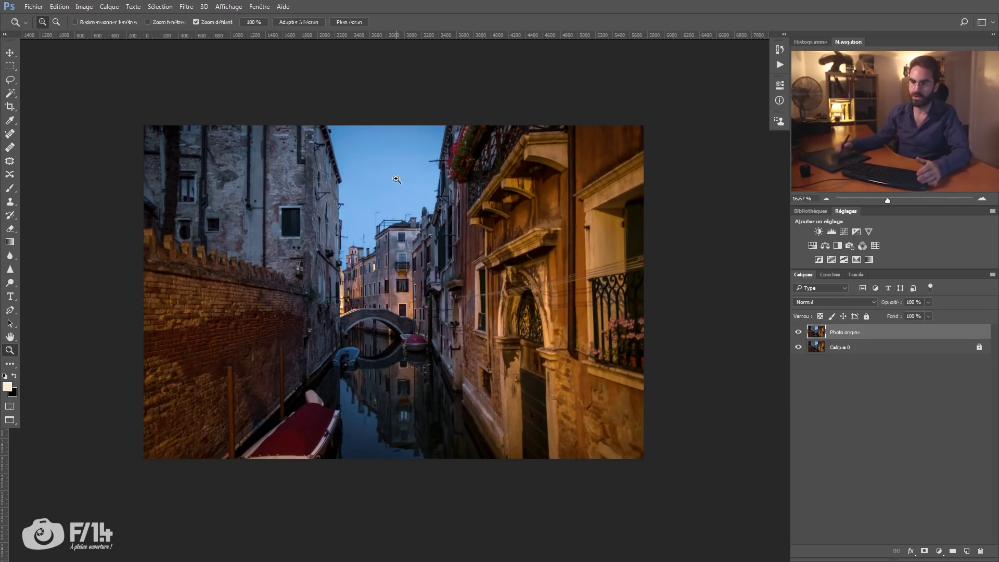
Place "free sky texture huge sky panorama hi res cloud skybox Texture.jpg" as an embedded layer above the photo, scaled to 38.39%.
left_click(40, 5)
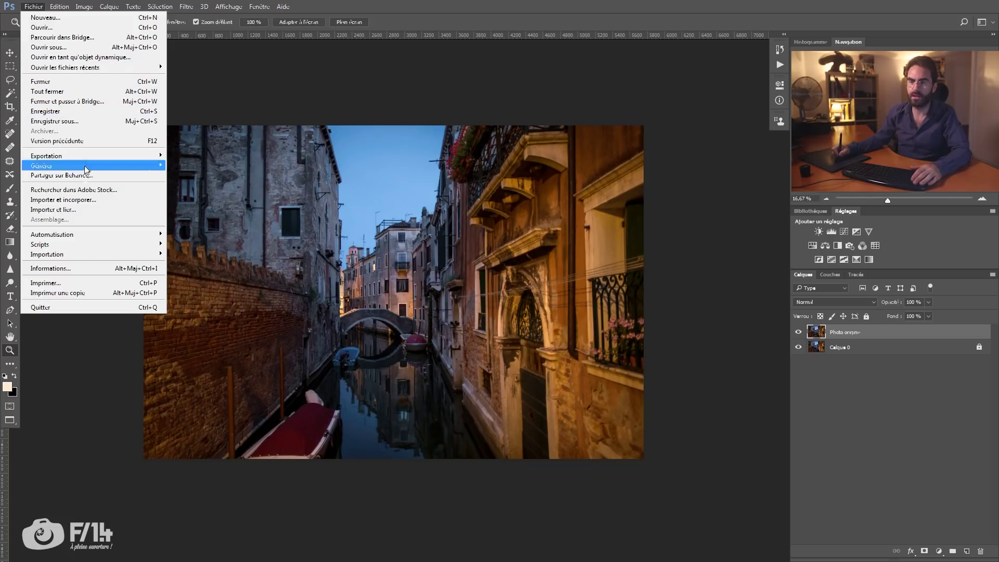
left_click(77, 201)
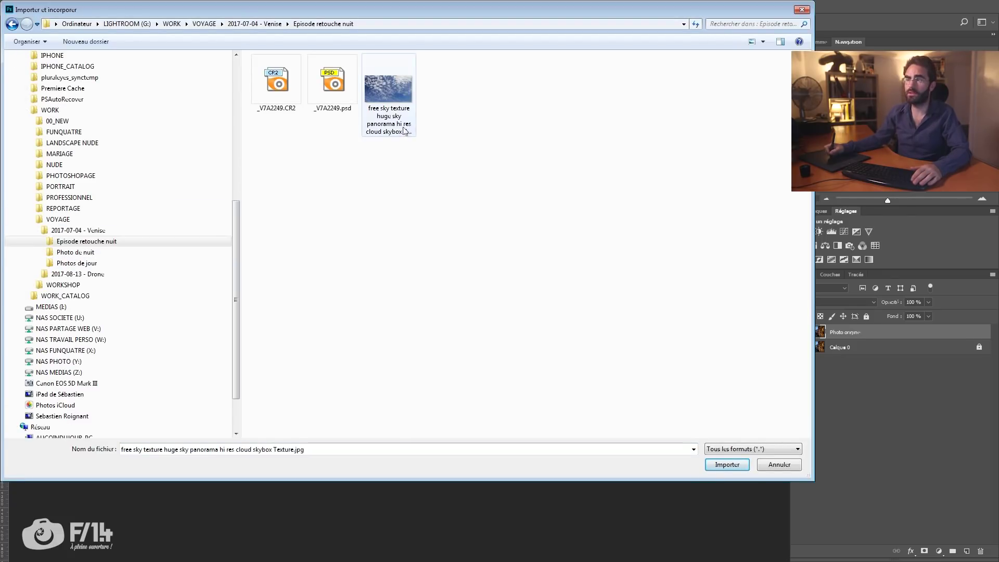
left_click(397, 135)
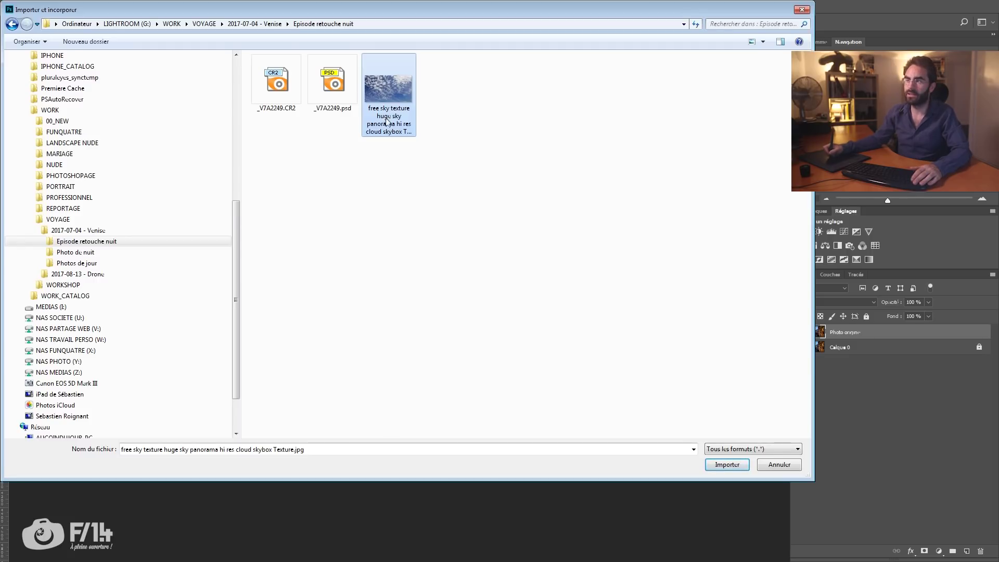
double_click(387, 100)
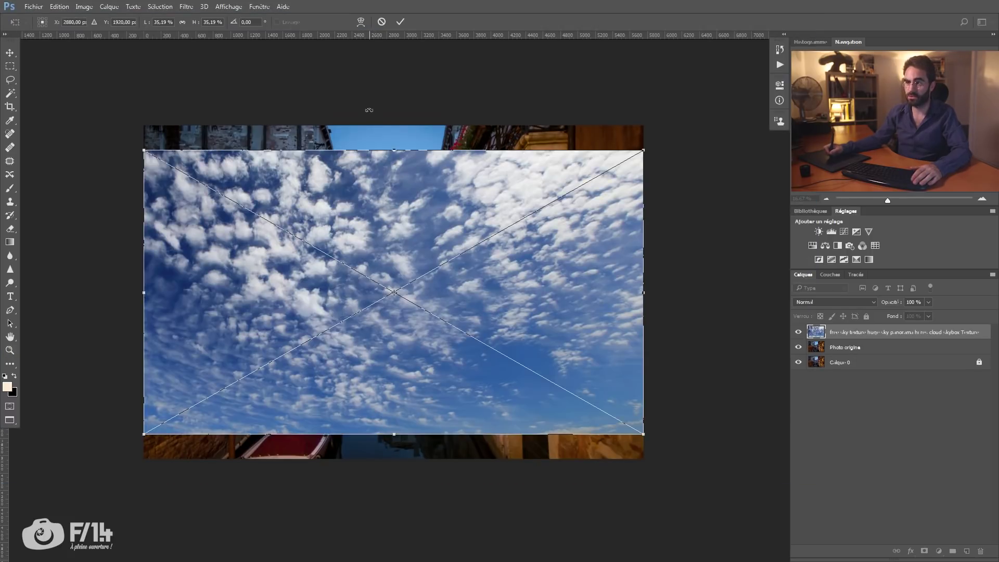
left_click_drag(645, 149, 666, 139)
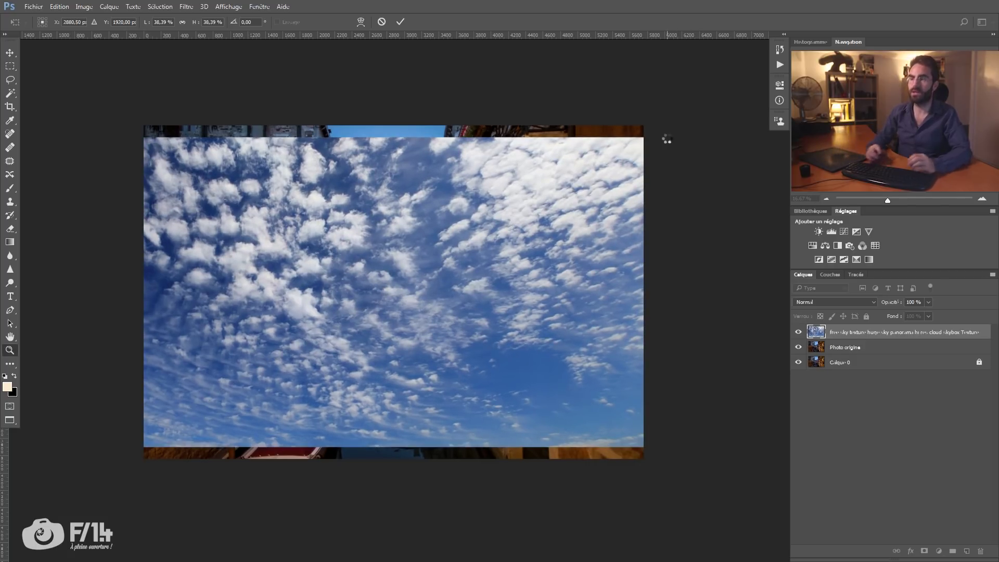
key("Return")
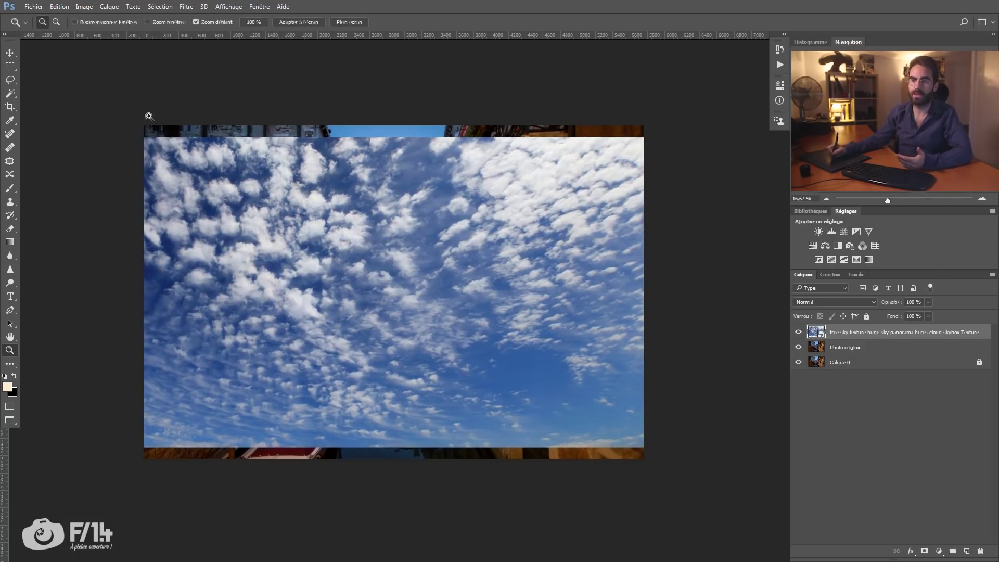
Rasterize the cloud texture layer.
left_click(109, 7)
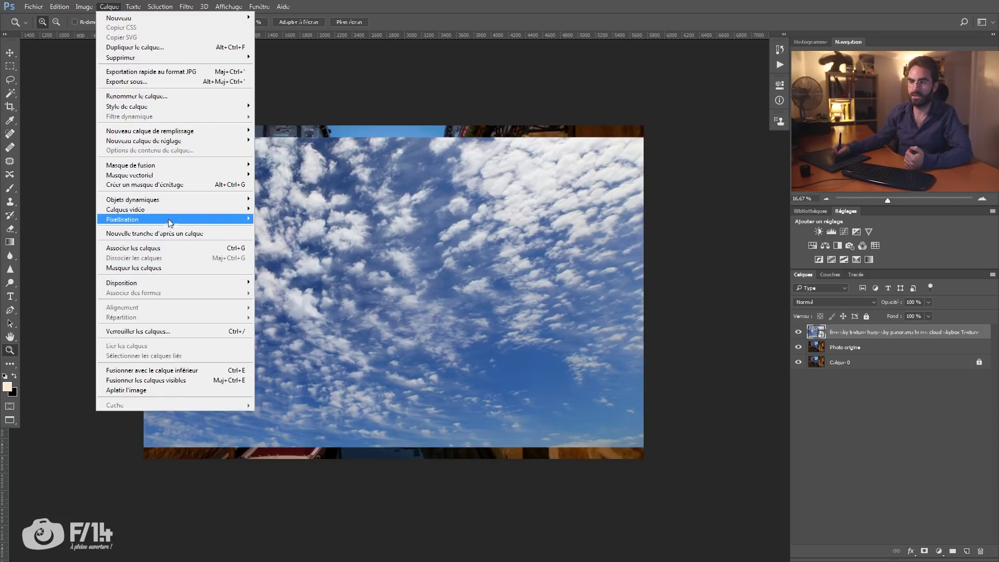
mouse_move(171, 220)
left_click(299, 260)
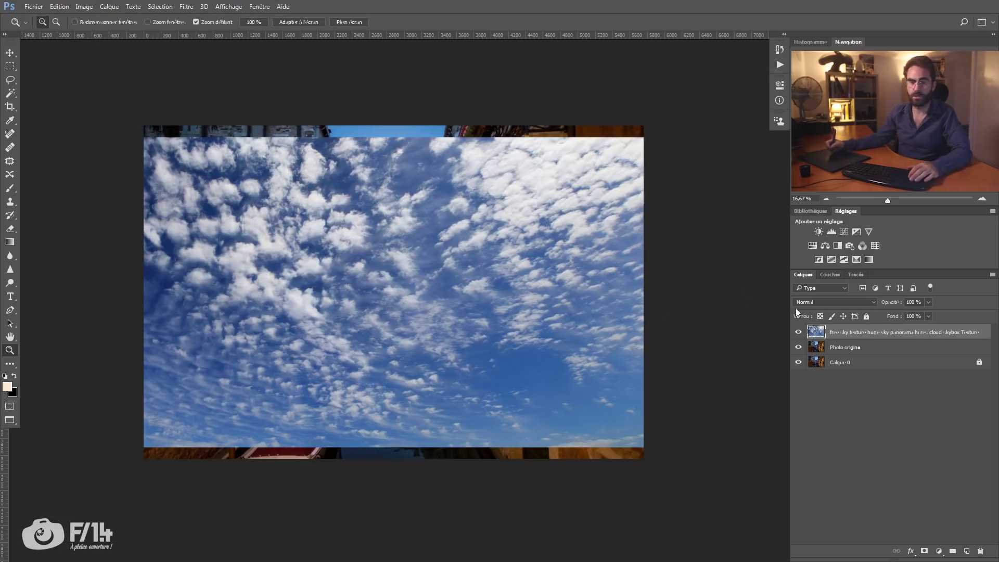
key("e")
mouse_move(361, 263)
left_mouse_down()
mouse_move(337, 270)
mouse_move(409, 279)
left_mouse_up()
key("ctrl+z")
Desaturate the cloud layer and move it up to cover the upper edge of the photo.
left_click(83, 6)
mouse_move(156, 32)
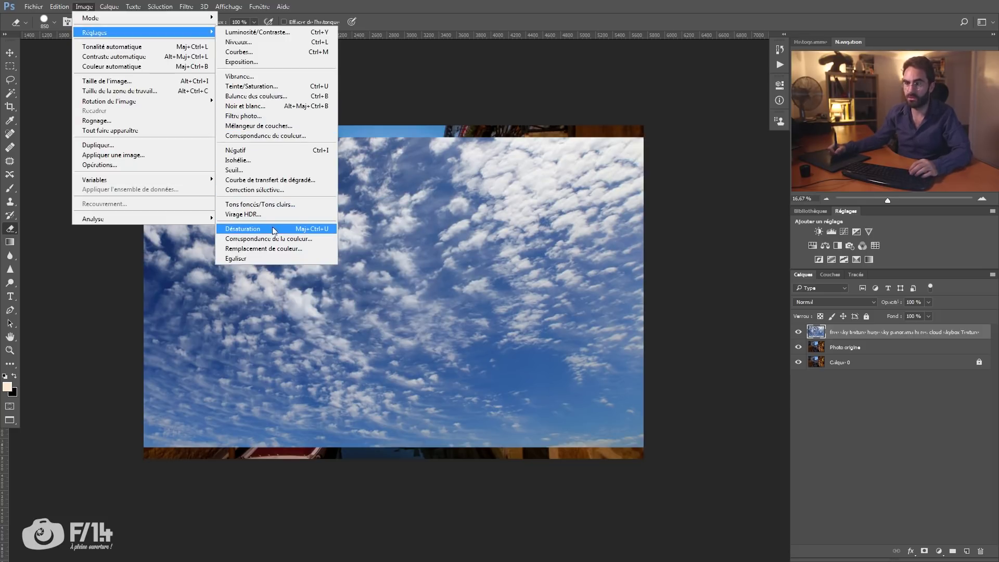
left_click(305, 230)
key("v")
mouse_move(388, 266)
left_mouse_down()
mouse_move(390, 258)
mouse_move(385, 264)
left_mouse_up()
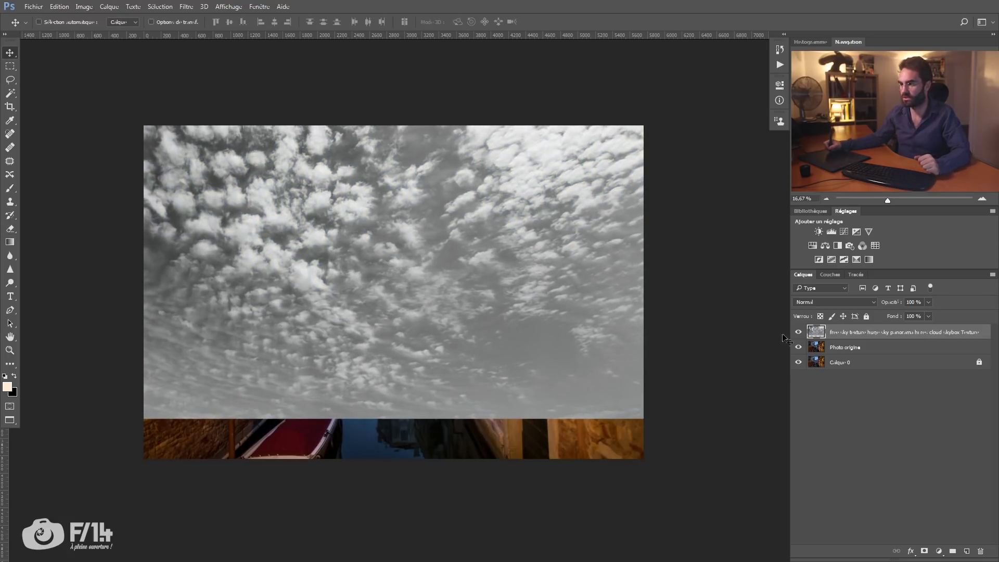
Hide the cloud layer and sample the darker blue near the upper edge of the sky with the Color Range command.
left_click(798, 332)
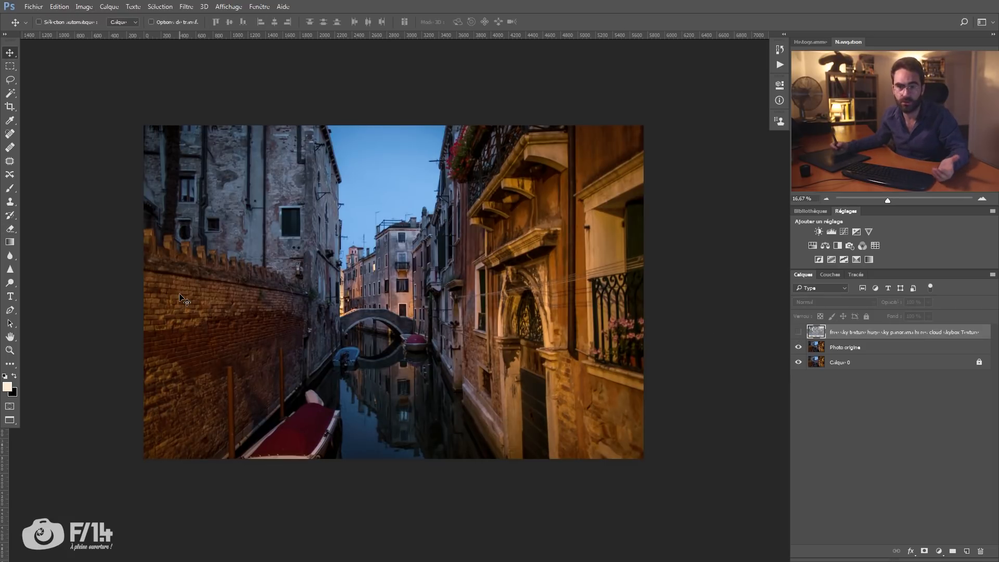
key("z")
left_click(382, 186)
left_click_drag(383, 185, 409, 185)
left_click_drag(371, 187, 370, 243)
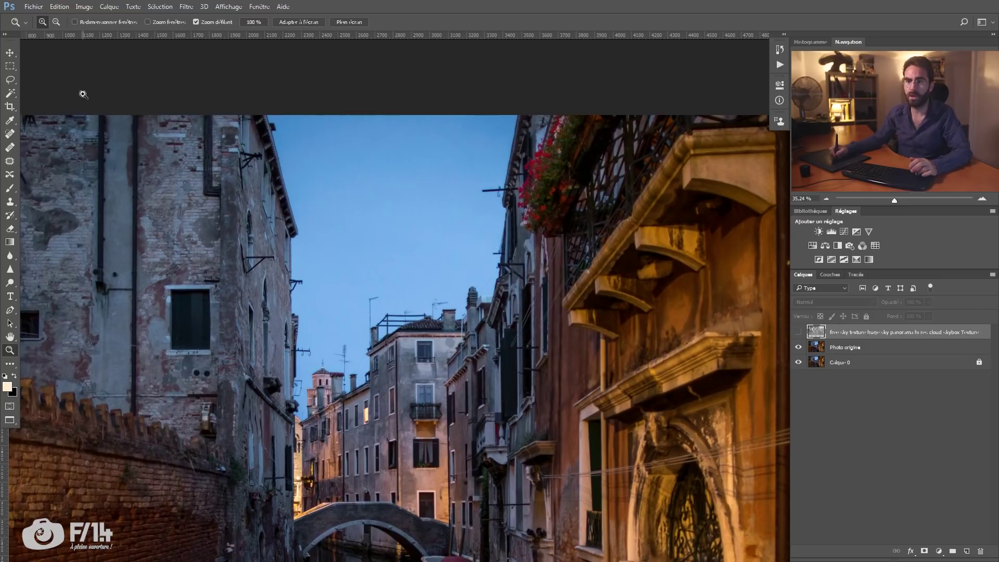
left_click(16, 93)
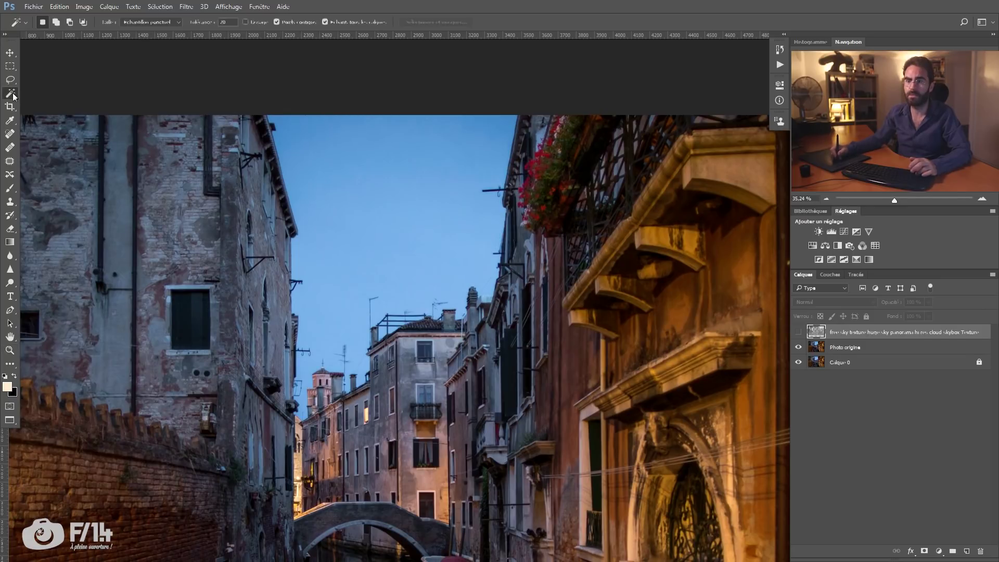
right_click(375, 187)
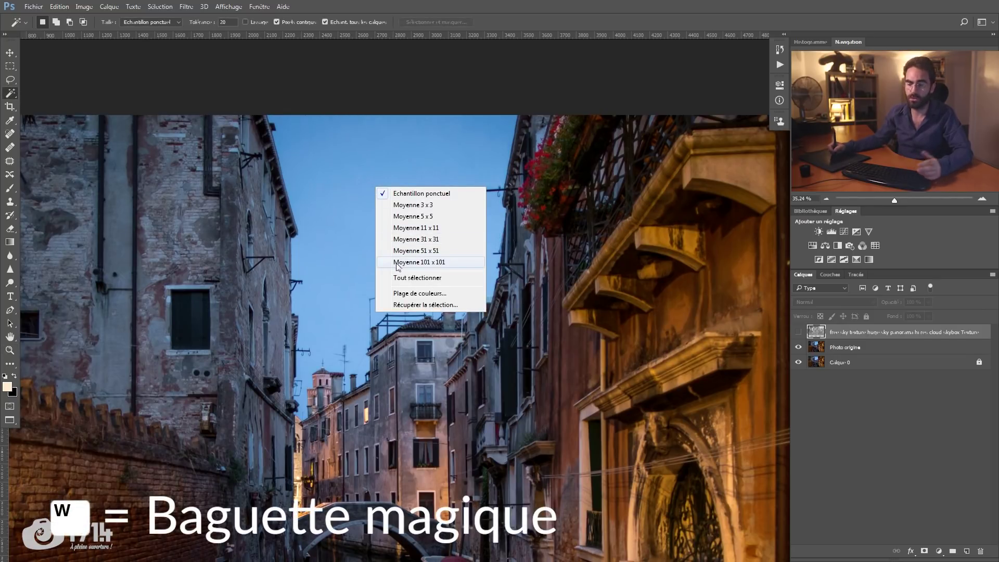
left_click(418, 294)
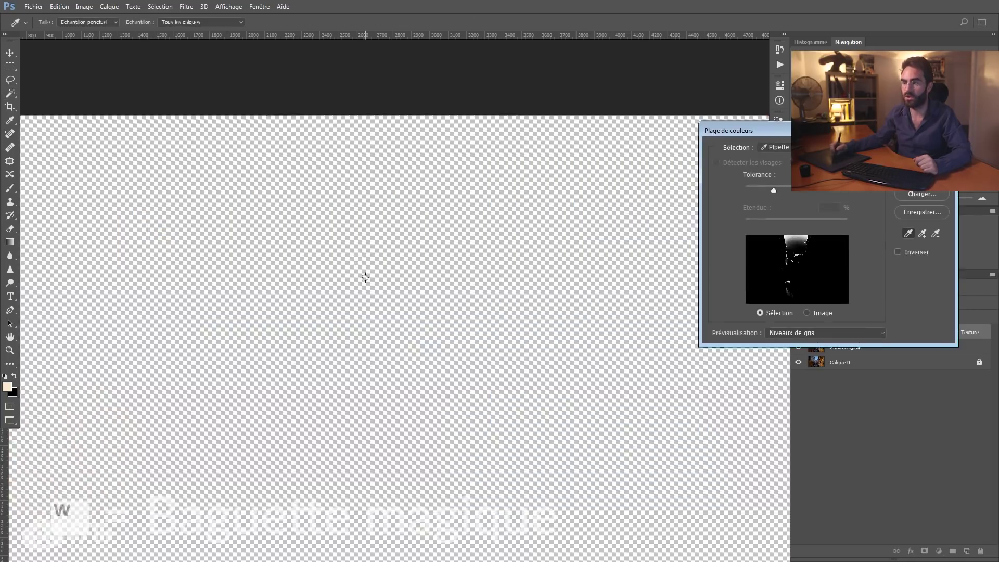
left_click(391, 238)
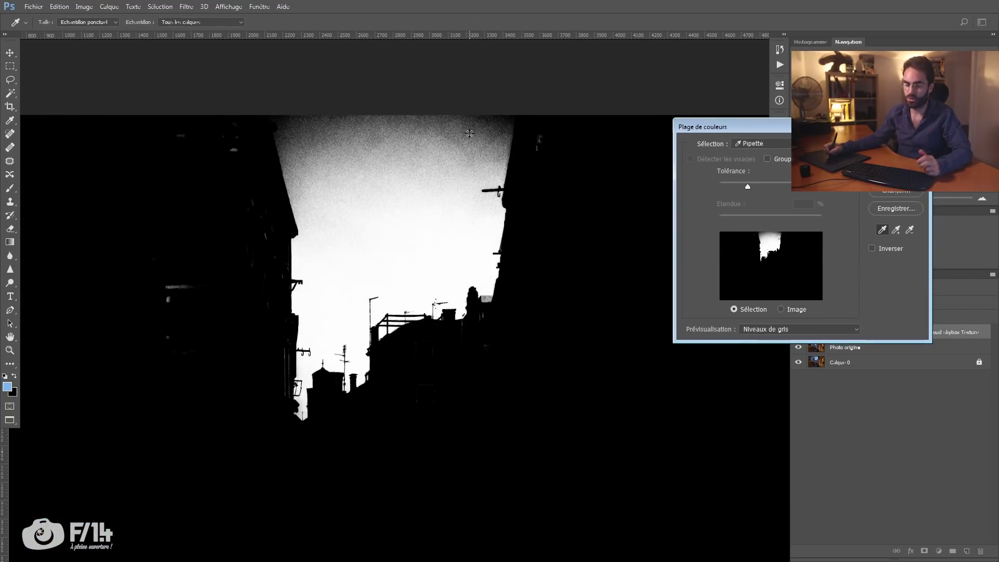
left_click(484, 121)
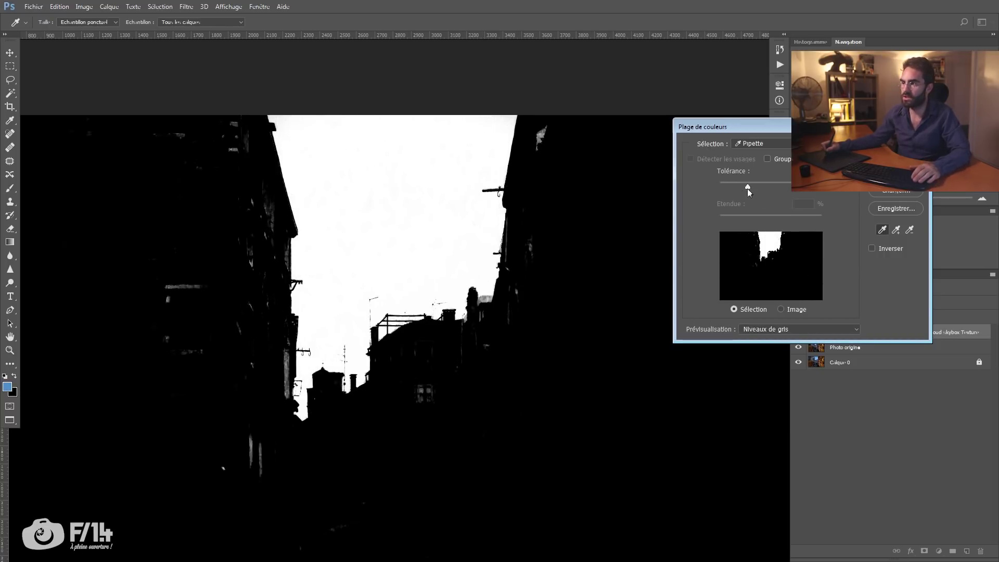
Compare the sky selection with the photo by switching the Color Range preview to none and back to greyscale.
left_click(771, 329)
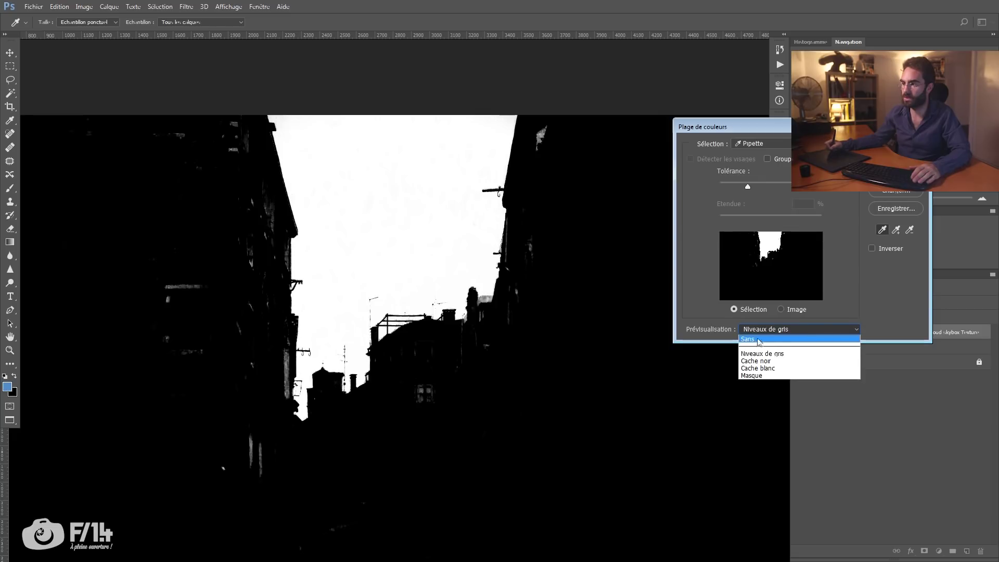
left_click(759, 340)
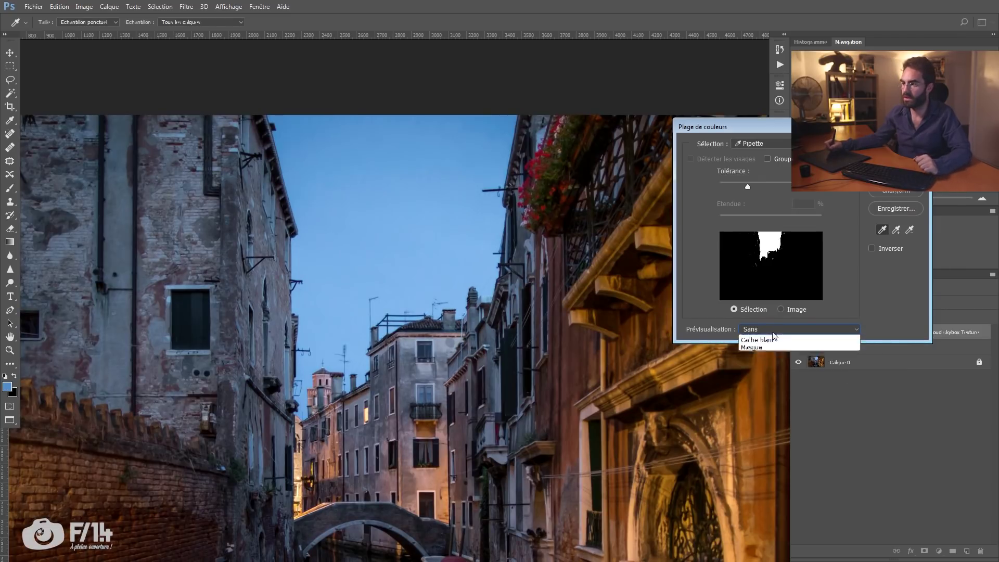
left_click(766, 353)
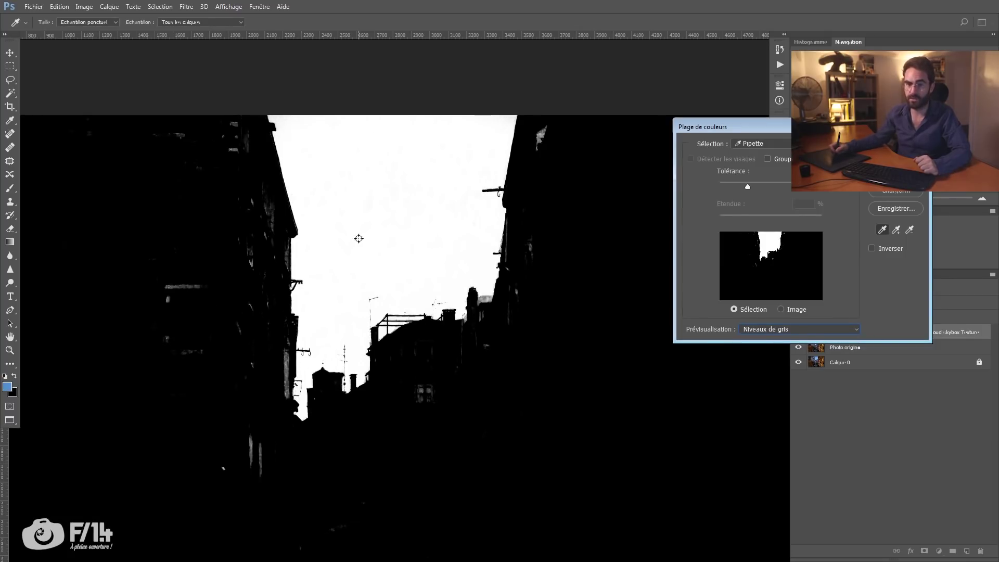
Load the Color Range result as a selection and turn it into a layer mask on the reshown cloud layer.
mouse_move(748, 187)
left_mouse_down()
mouse_move(758, 188)
mouse_move(747, 189)
left_mouse_up()
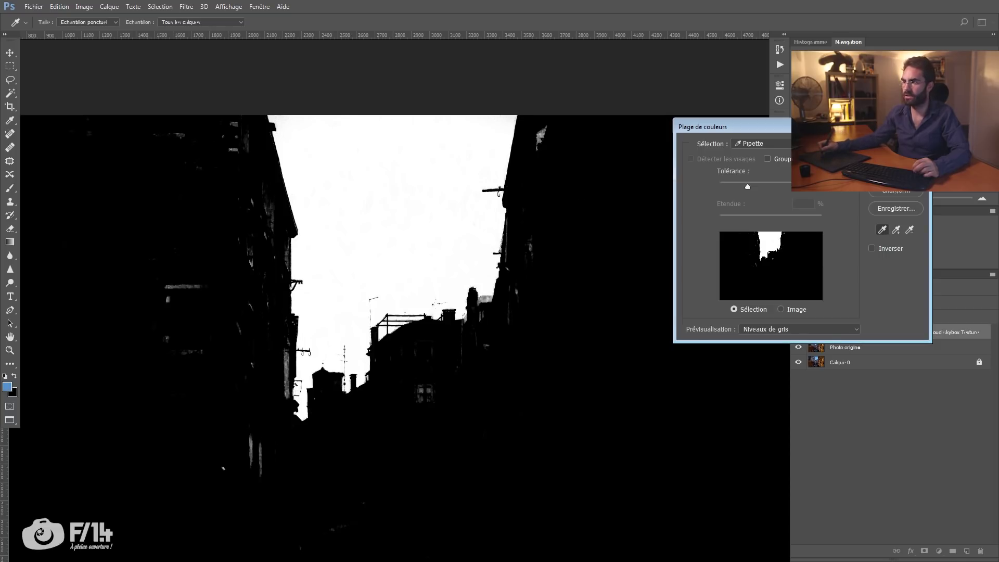
left_click(896, 144)
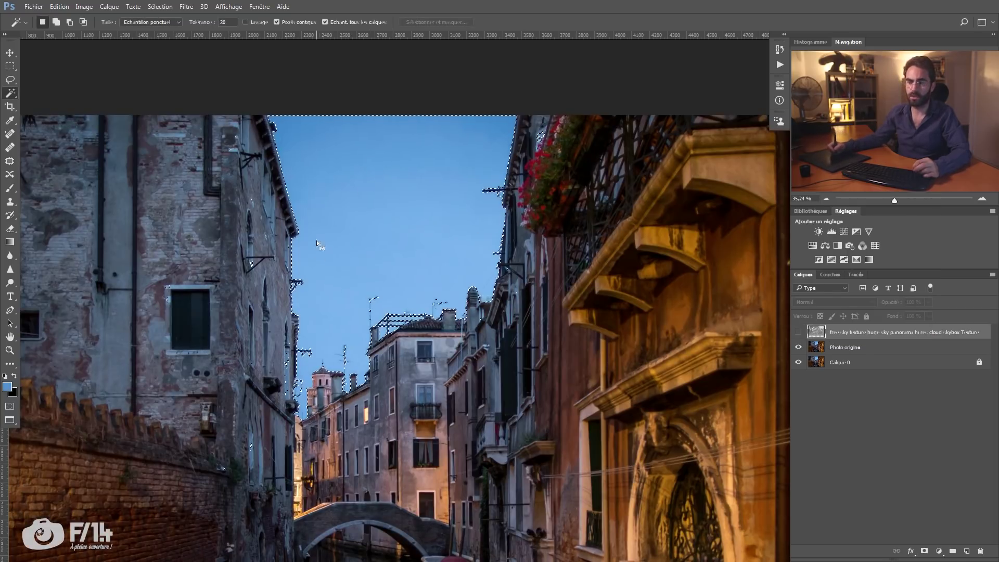
left_click(799, 332)
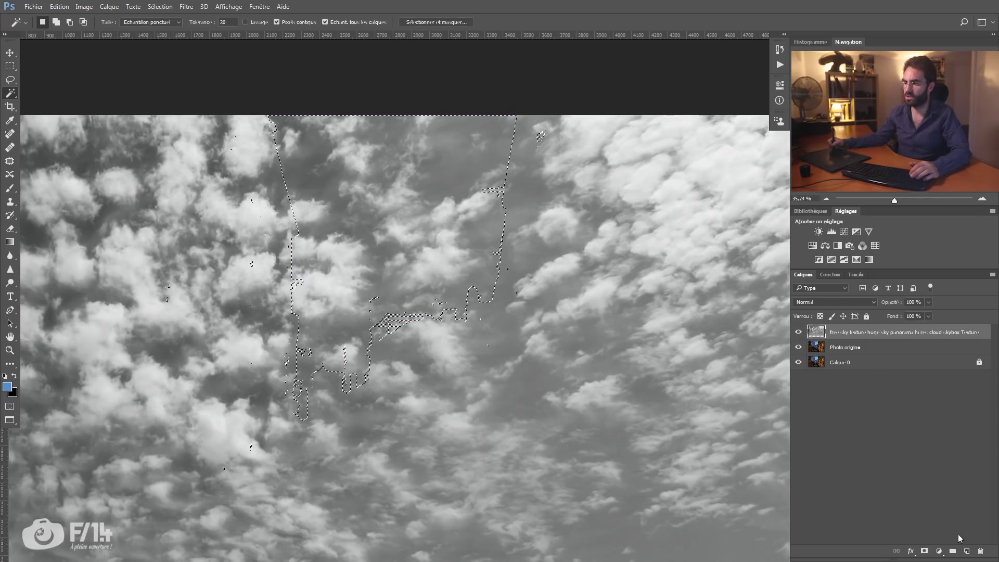
left_click(924, 552)
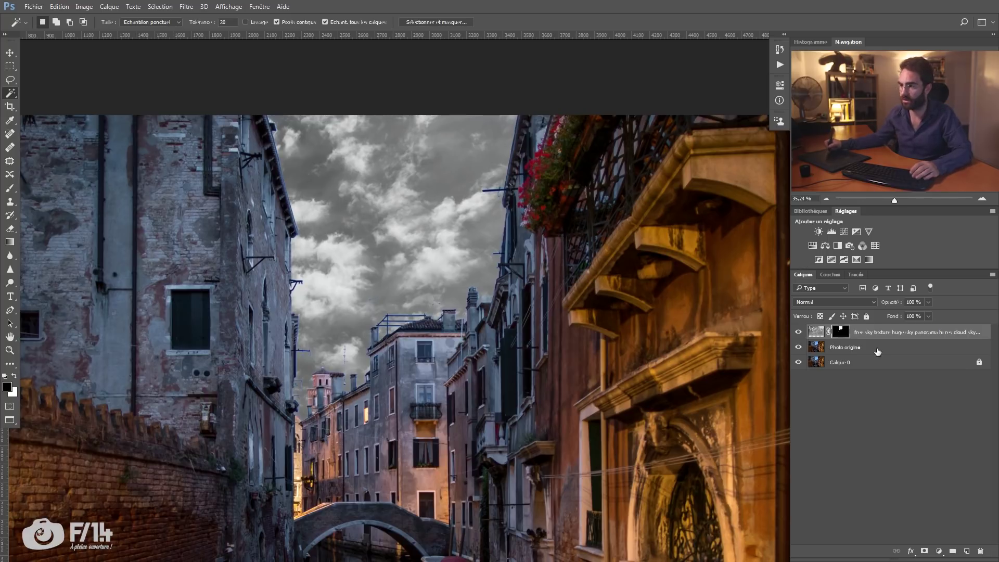
Display the cloud layer's mask on its own and set up a hard 160 px black brush.
key("alt")
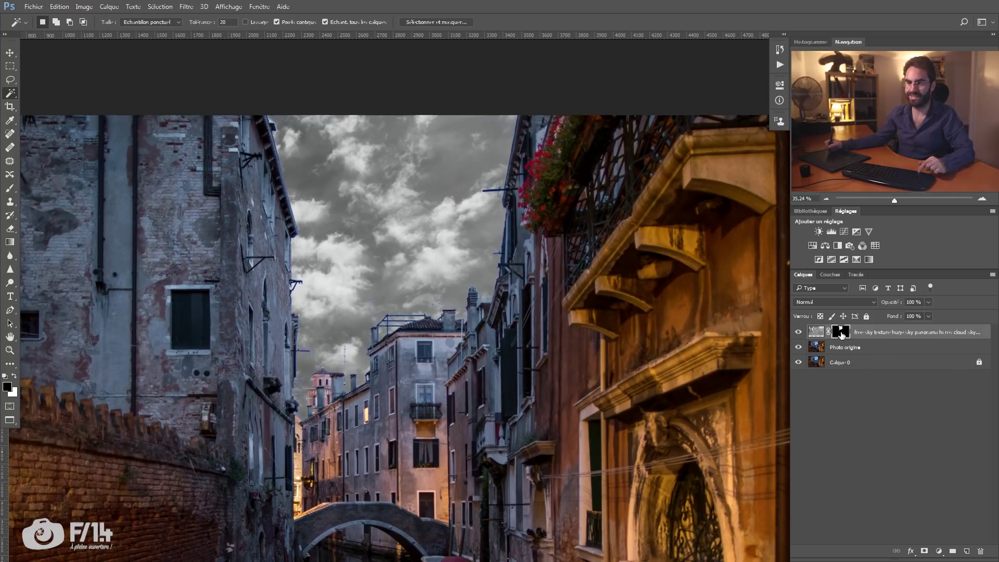
left_click(841, 335, "alt")
key("b")
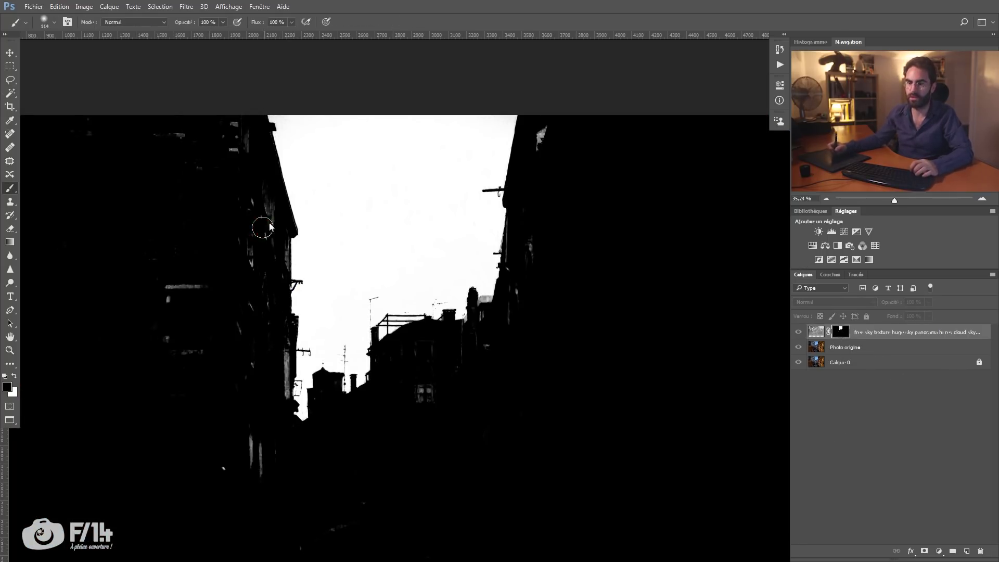
left_click_drag(239, 187, 262, 218)
right_click(249, 216)
left_click_drag(315, 272, 385, 272)
Paint black over the stray light specks on the left facade, the central building's window and the right-hand buildings in the mask.
mouse_move(244, 180)
left_mouse_down()
mouse_move(225, 164)
mouse_move(237, 163)
left_mouse_up()
mouse_move(125, 112)
left_mouse_down()
mouse_move(244, 259)
mouse_move(257, 353)
mouse_move(191, 335)
mouse_move(389, 354)
left_mouse_up()
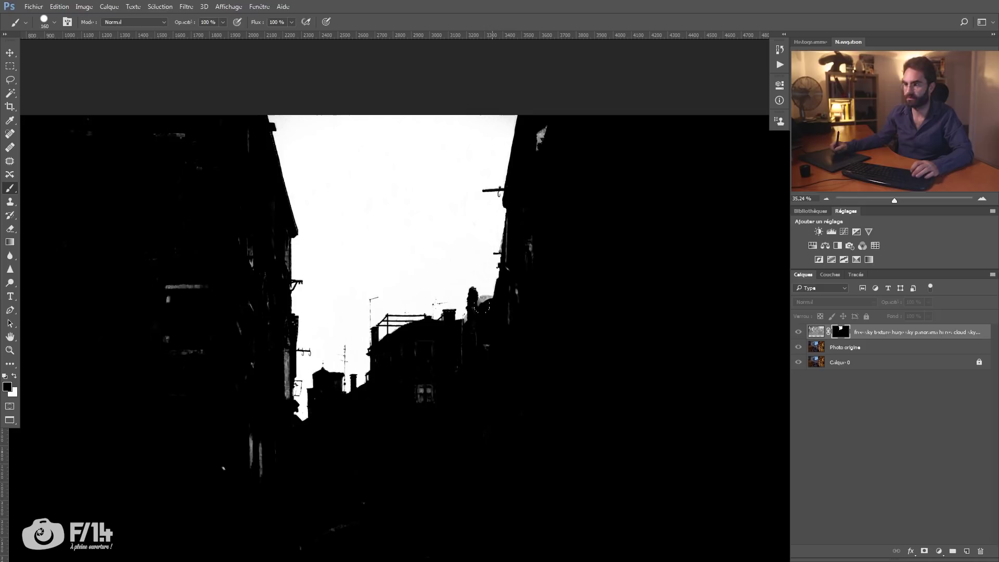
left_click_drag(424, 394, 423, 371)
left_click_drag(539, 150, 542, 128)
left_click_drag(201, 287, 159, 276)
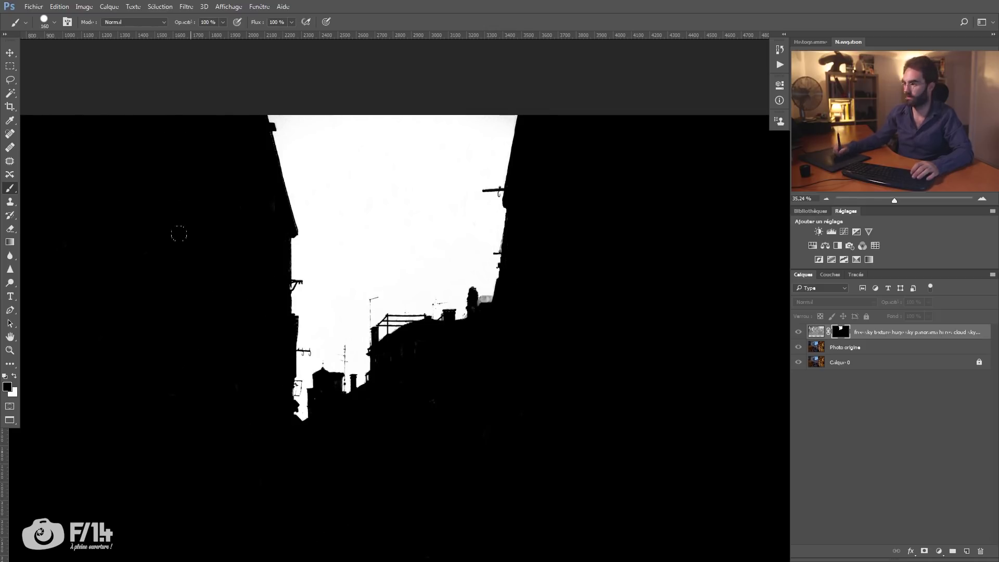
Draw a loose lasso around the white sky area on the mask and invert the selection.
key("ctrl+minus")
key("ctrl+minus")
key("ctrl+minus")
key("l")
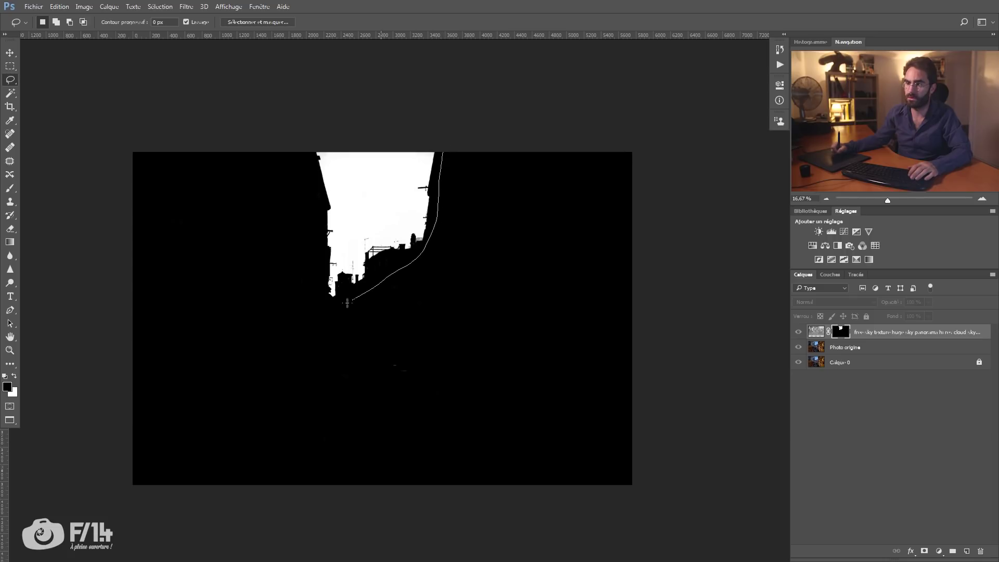
left_click_drag(298, 163, 297, 157)
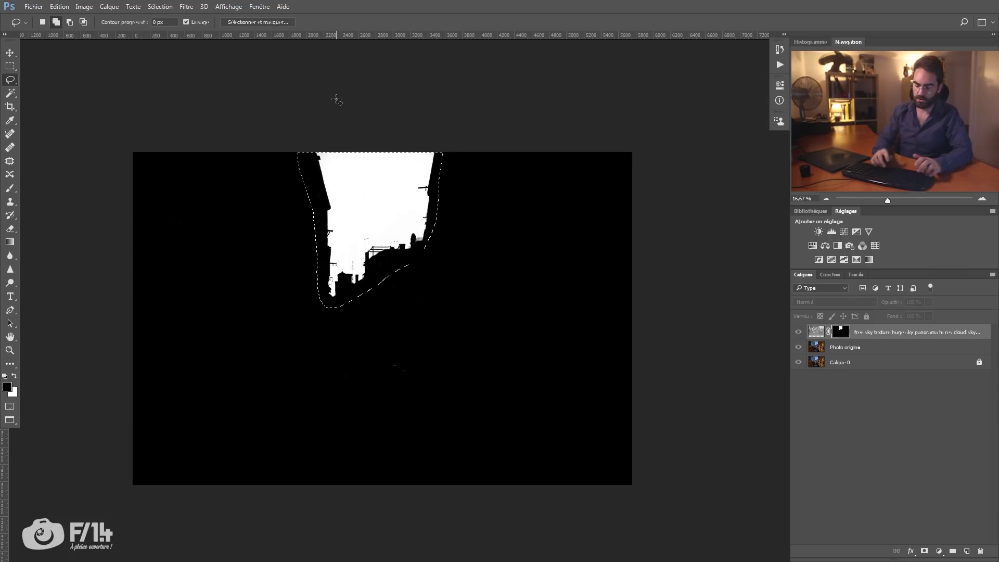
key("ctrl+shift+i")
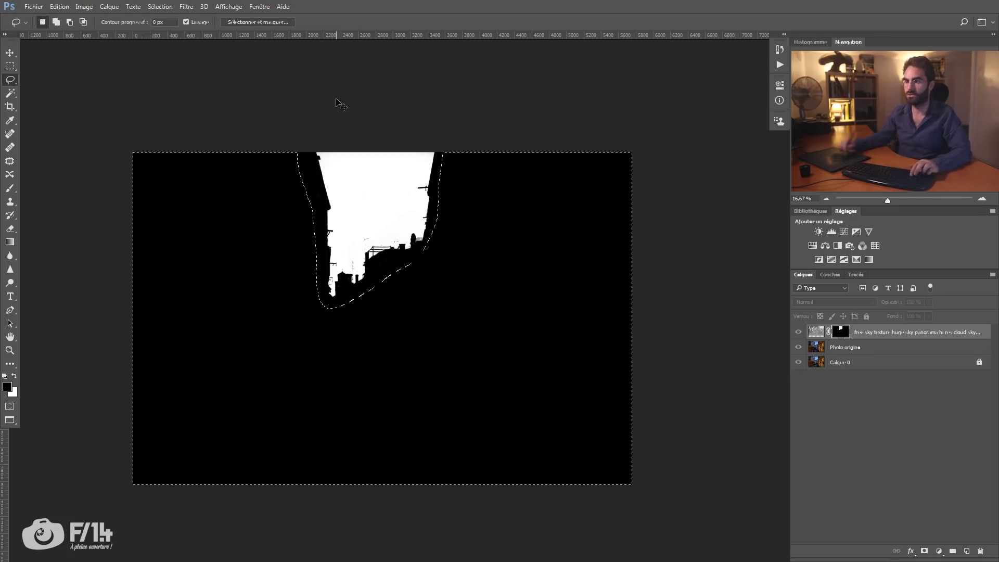
Leave the mask-only view to show the image again and rename the cloud layer Nuage.
key("z")
scroll(386, 210, "up", 1)
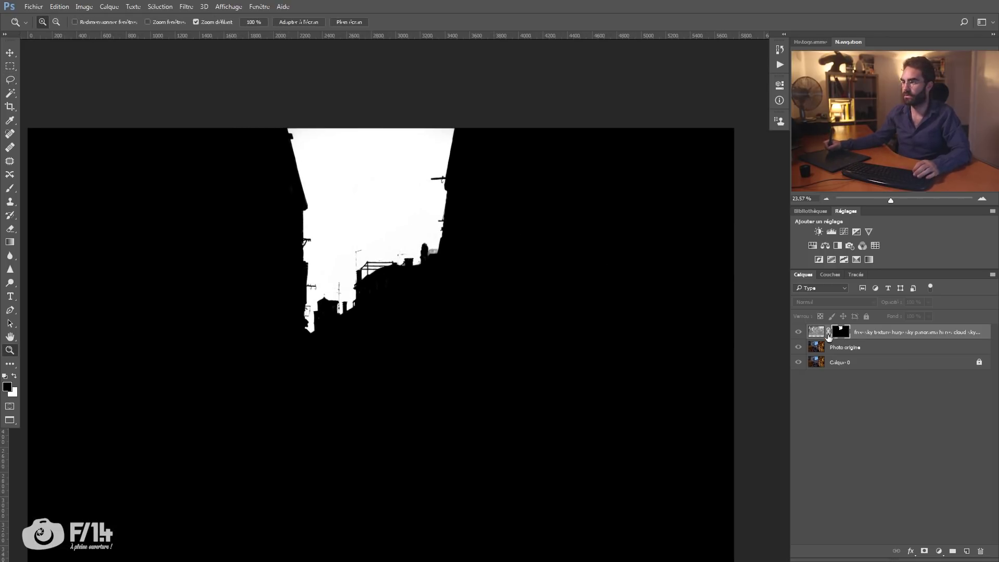
left_click(843, 336, "alt")
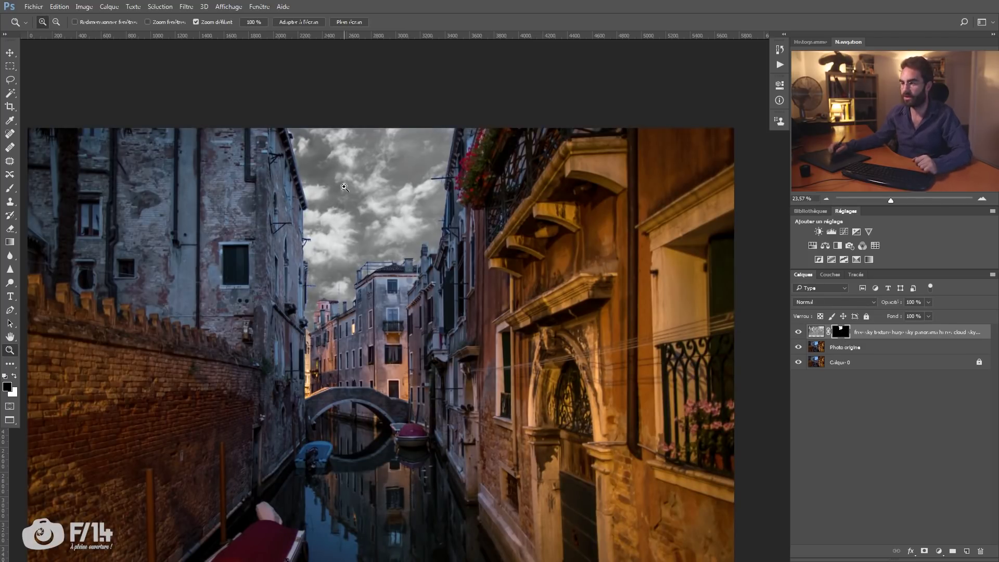
left_click(874, 336)
double_click(891, 333)
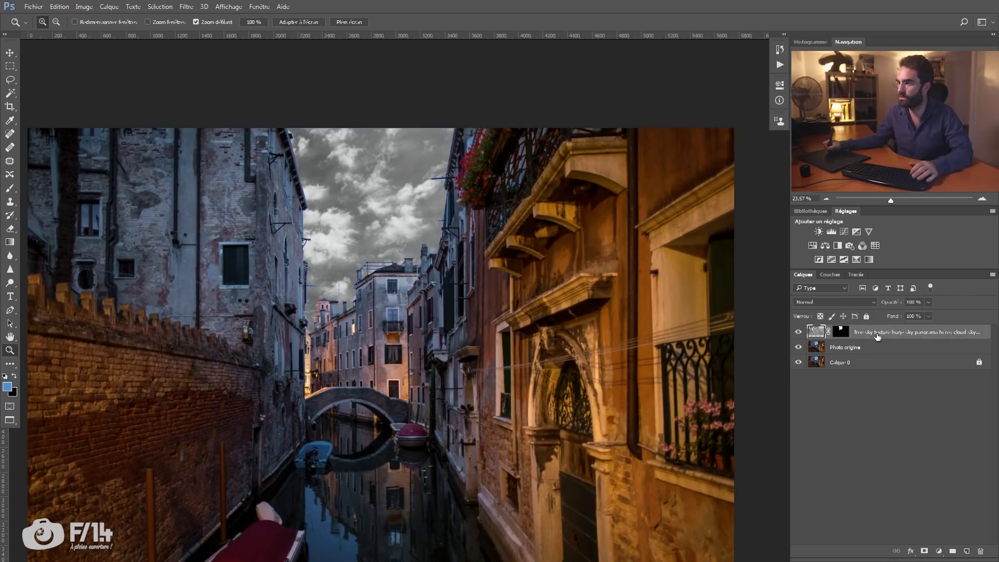
type("Nuage")
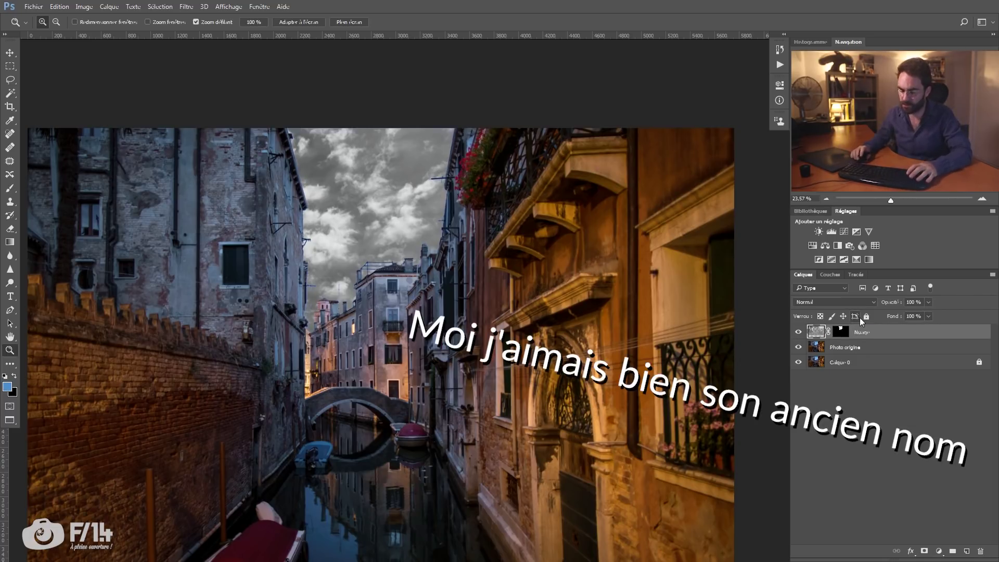
Put the cloud layer in a new group and transfer its sky mask to the group.
key("ctrl+g")
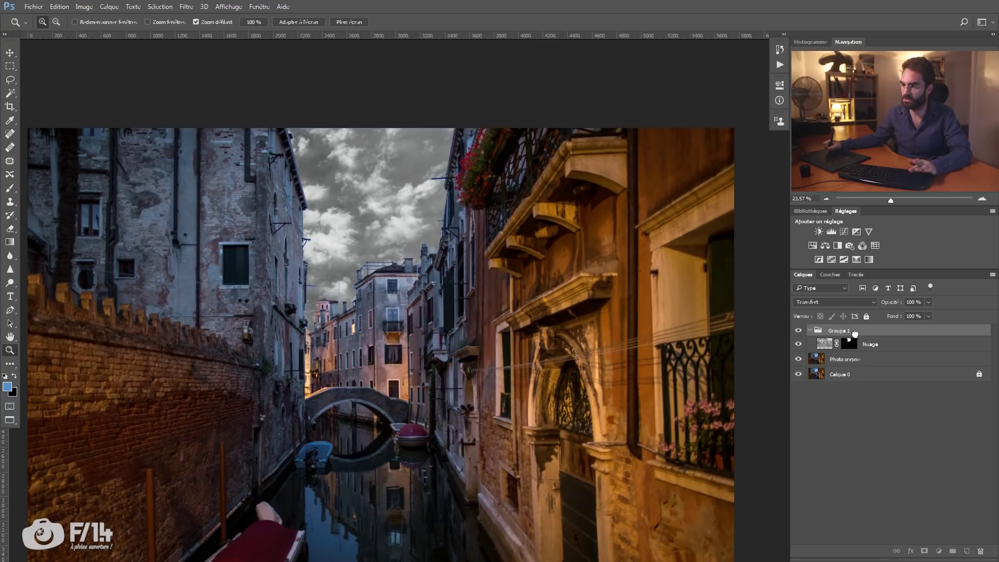
left_click_drag(857, 330, 856, 331)
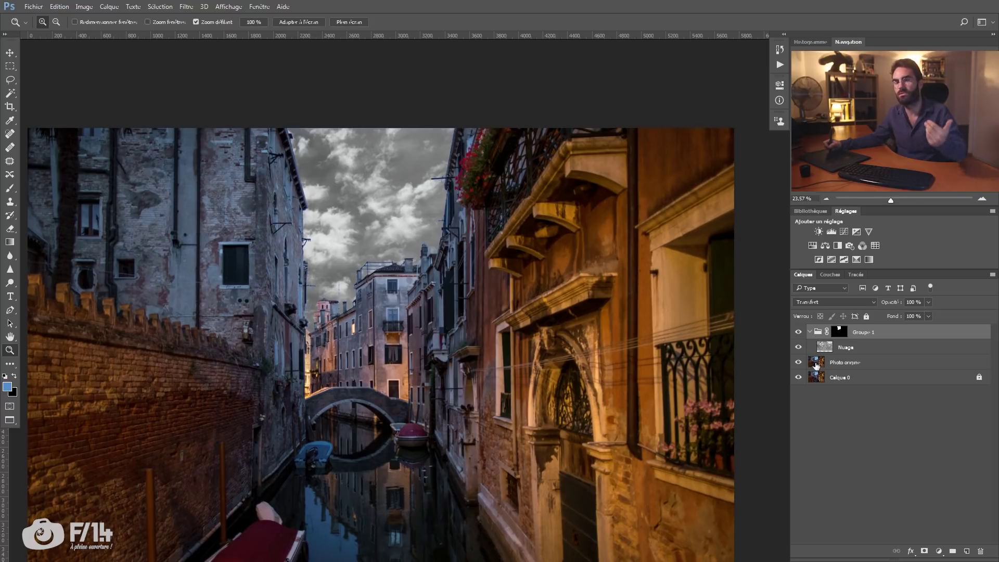
left_click_drag(390, 299, 406, 309)
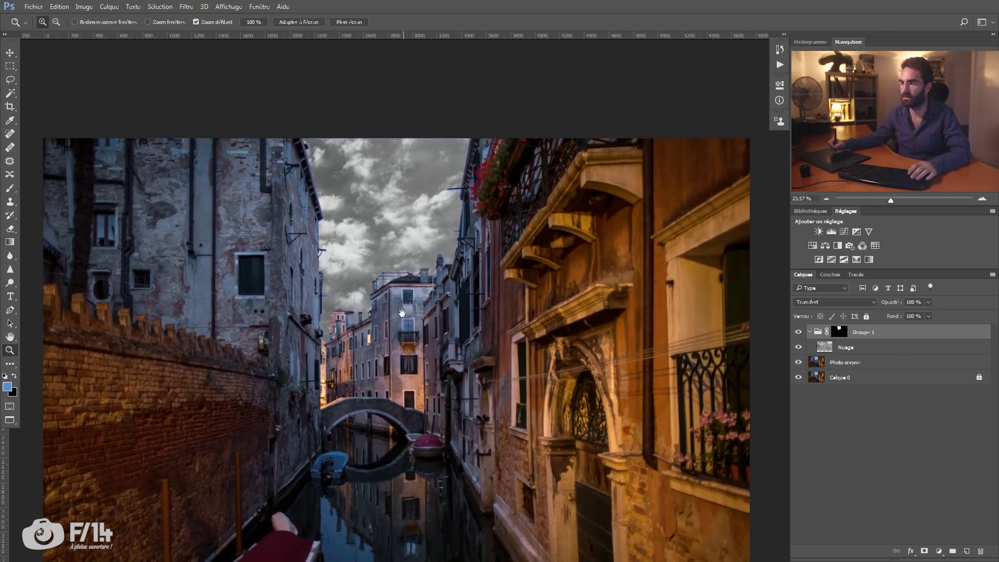
Set the cloud group's blend mode to Incrustation.
left_click(878, 348)
left_click(838, 301)
left_click(899, 347)
left_click(902, 336)
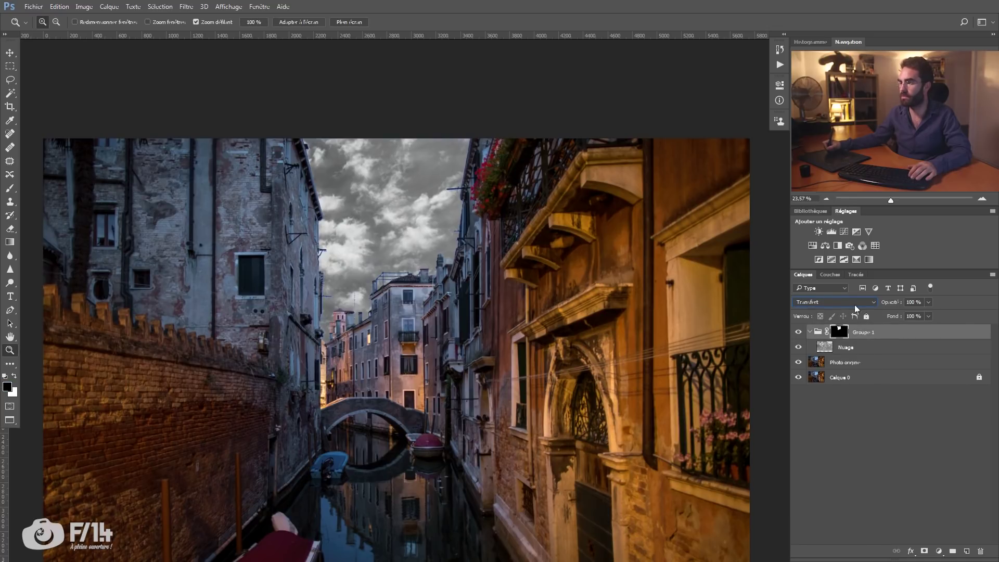
left_click(854, 303)
left_click(813, 421)
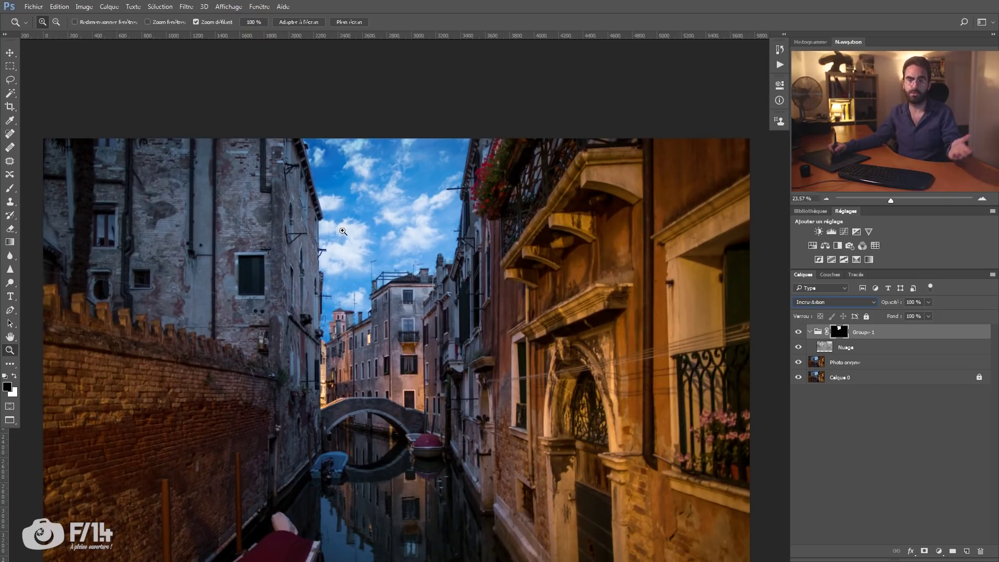
Lower the cloud group's opacity to 46% and rename the group Nuages.
left_click(859, 353)
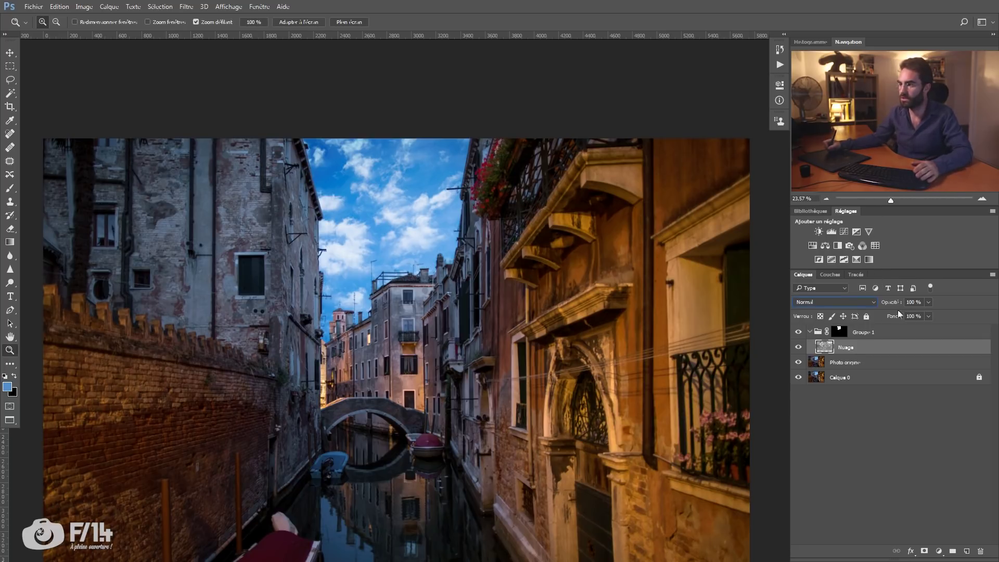
left_click_drag(894, 306, 870, 306)
left_click(893, 327)
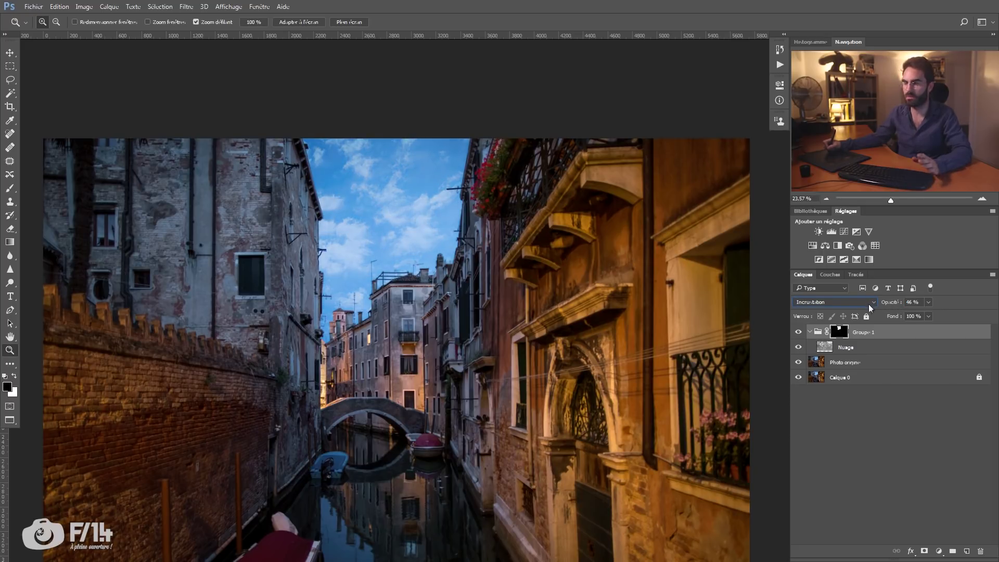
double_click(863, 329)
type("Nuages")
key("Return")
Reposition the Nuage layer within the masked sky to try different parts of the cloud texture.
left_click(870, 349)
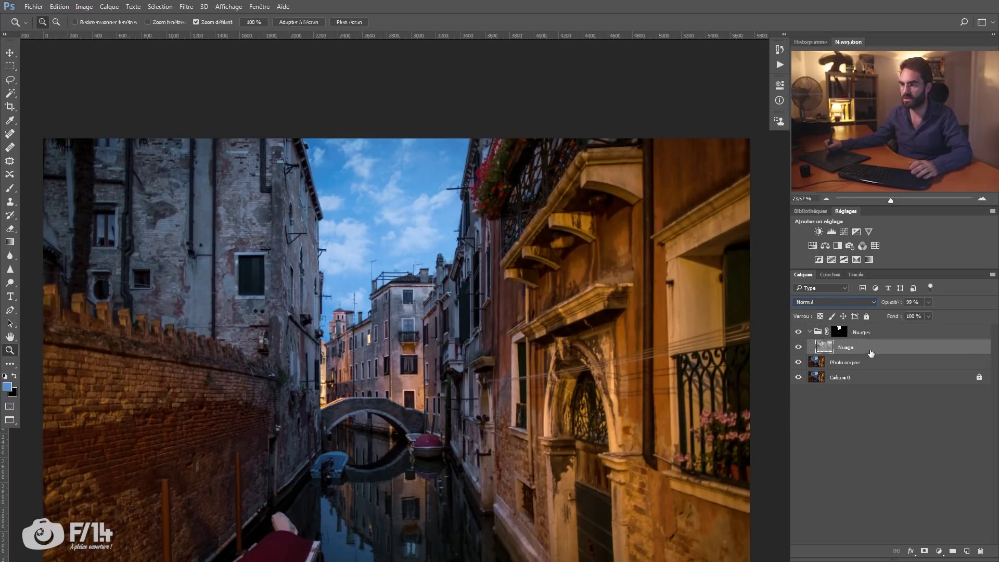
left_click_drag(406, 312, 434, 251)
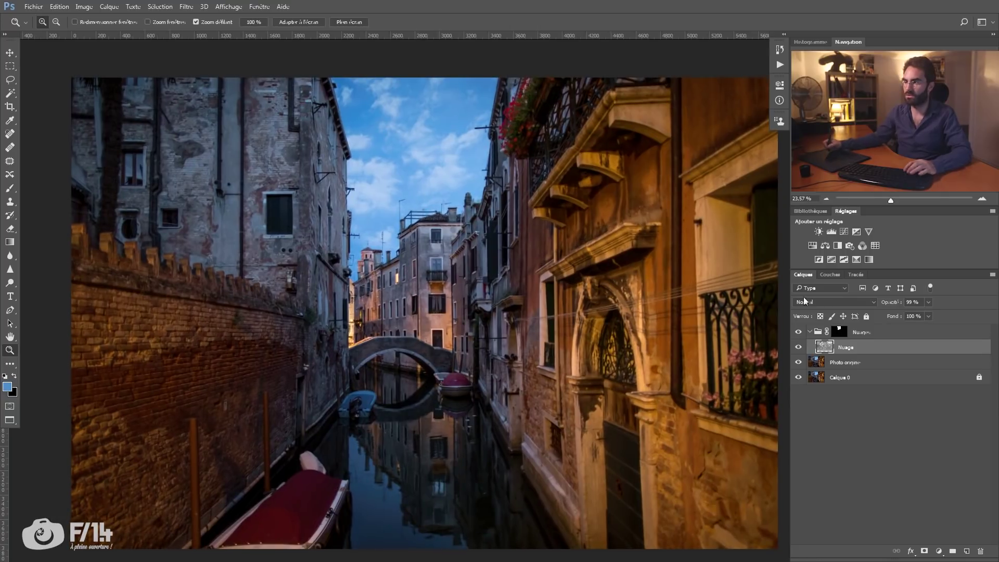
key("v")
left_click_drag(423, 188, 466, 119)
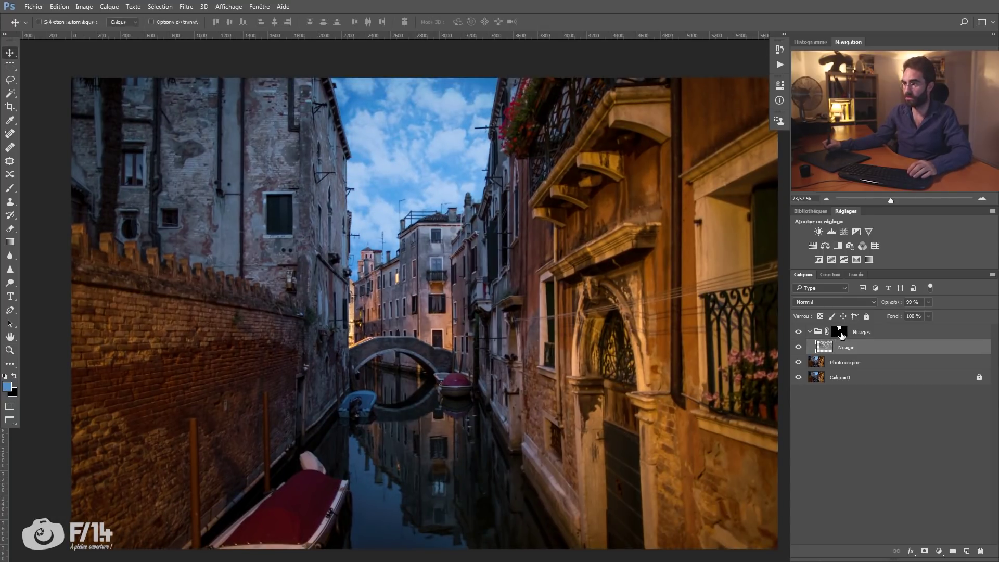
left_click_drag(429, 216, 413, 277)
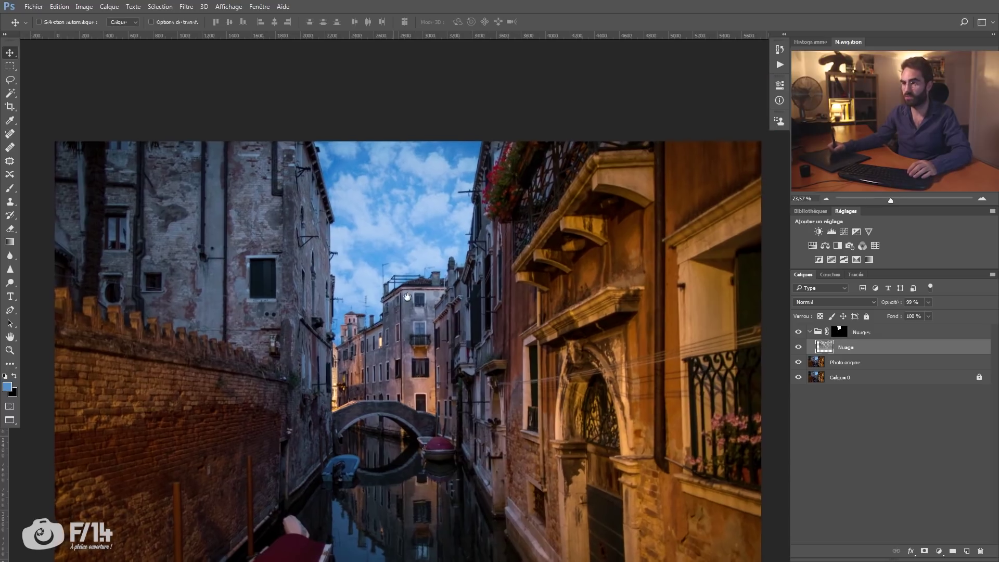
left_click_drag(462, 332, 404, 226)
scroll(631, 316, "down", 2)
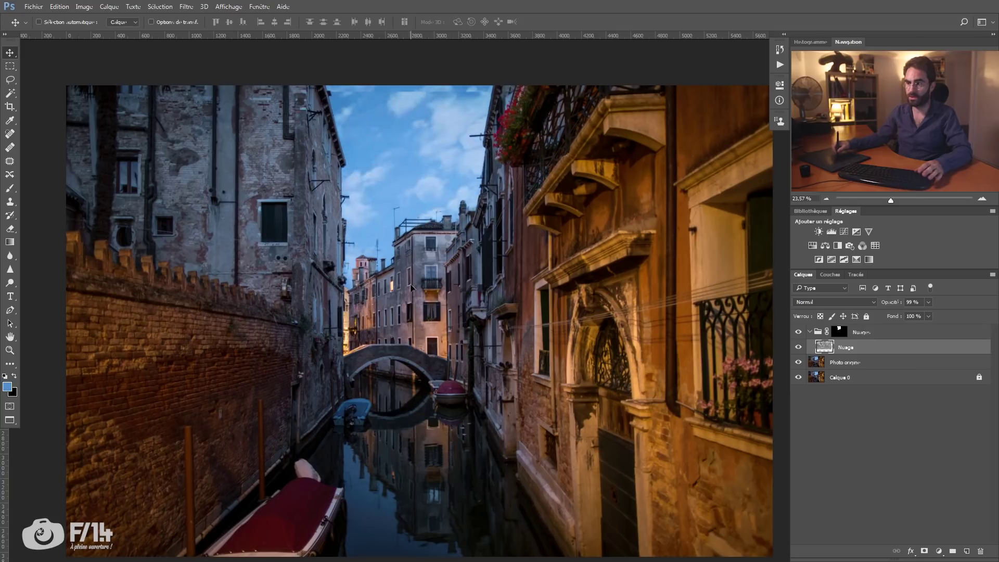
Duplicate the cloud layer down over the canal water and flip the copy vertically.
left_click_drag(334, 387, 342, 246)
key("ctrl+t")
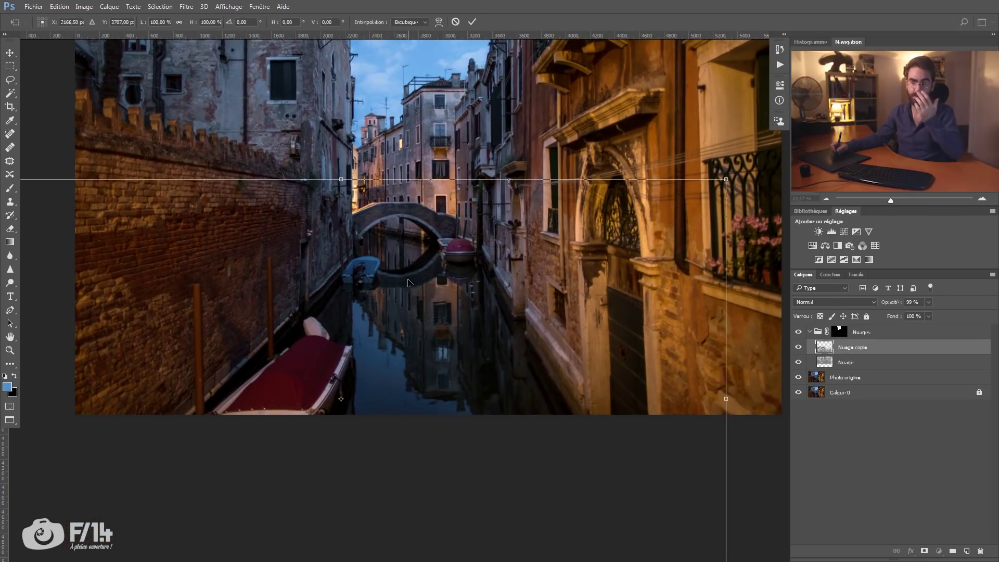
right_click(419, 279)
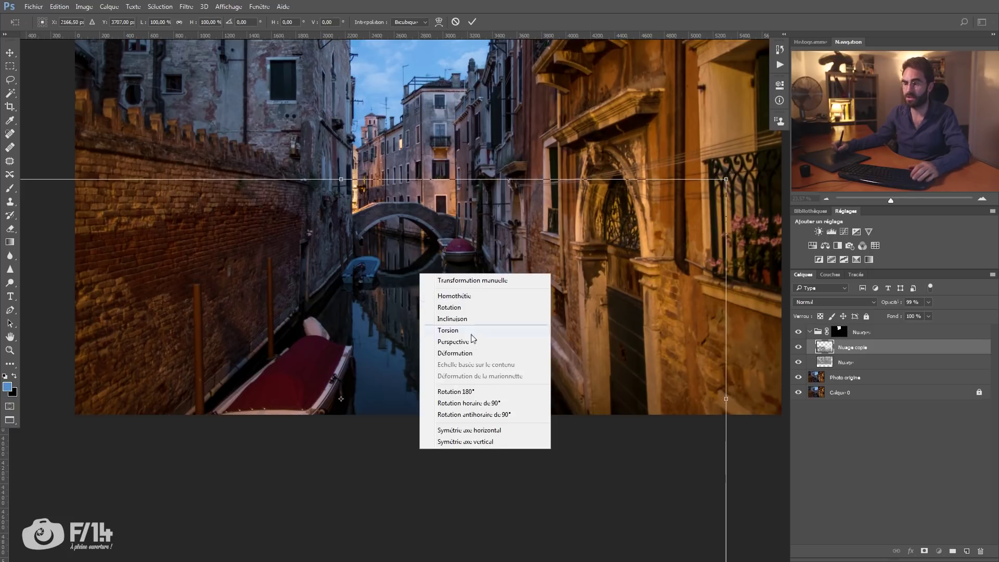
left_click(482, 443)
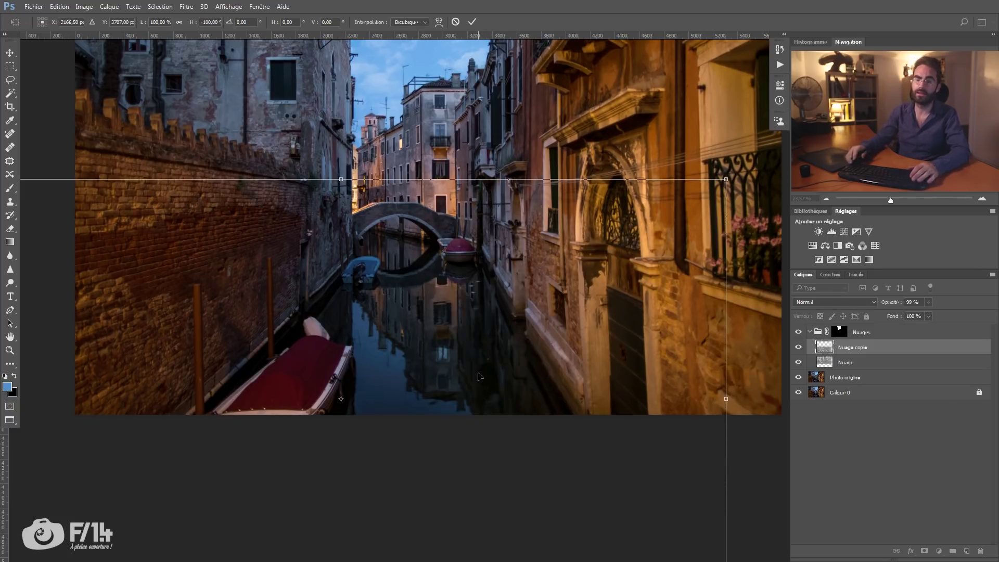
key("Return")
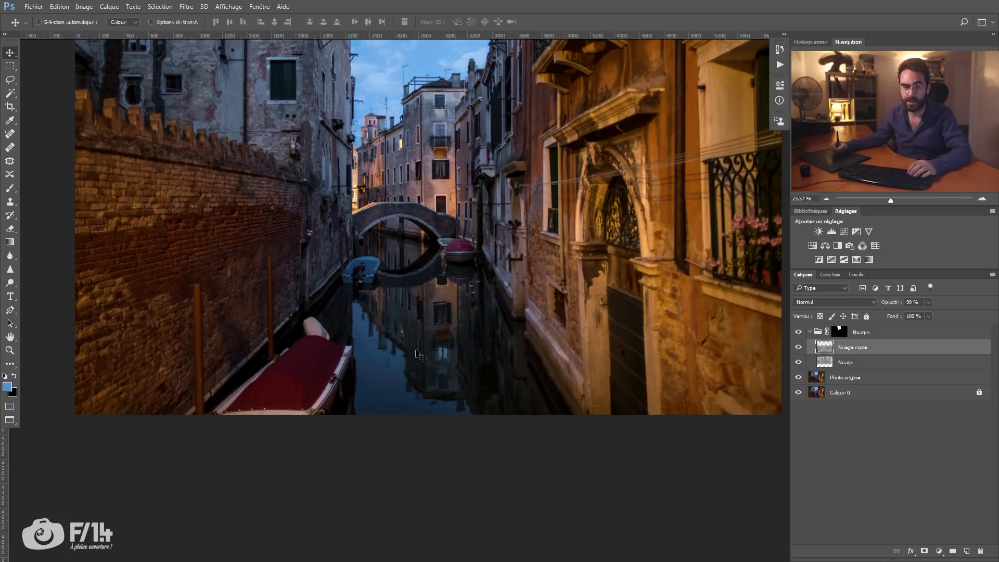
Target the group's mask and set up a soft 220 px brush with 0% hardness and 10% opacity for the water.
key("z")
left_click_drag(387, 367, 405, 369)
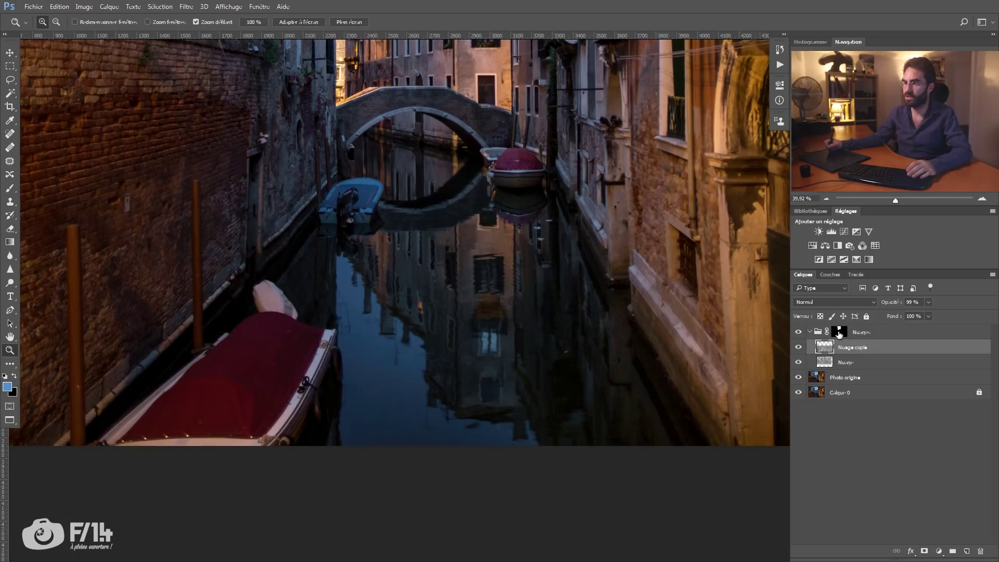
left_click(838, 335)
key("d")
key("b")
left_click(382, 317)
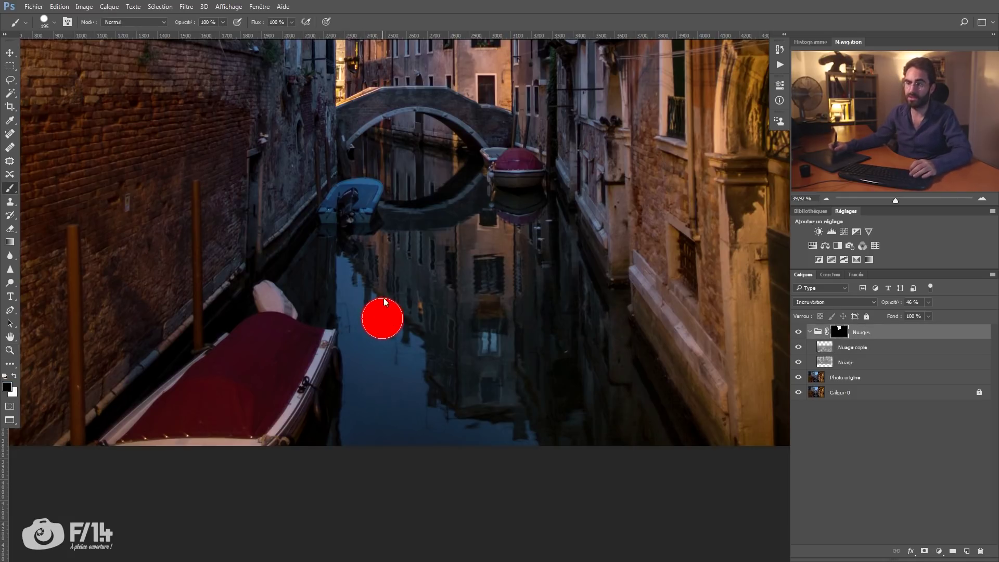
mouse_move(374, 315)
left_mouse_down()
mouse_move(429, 324)
mouse_move(376, 341)
left_mouse_up()
key("1")
right_click(410, 305)
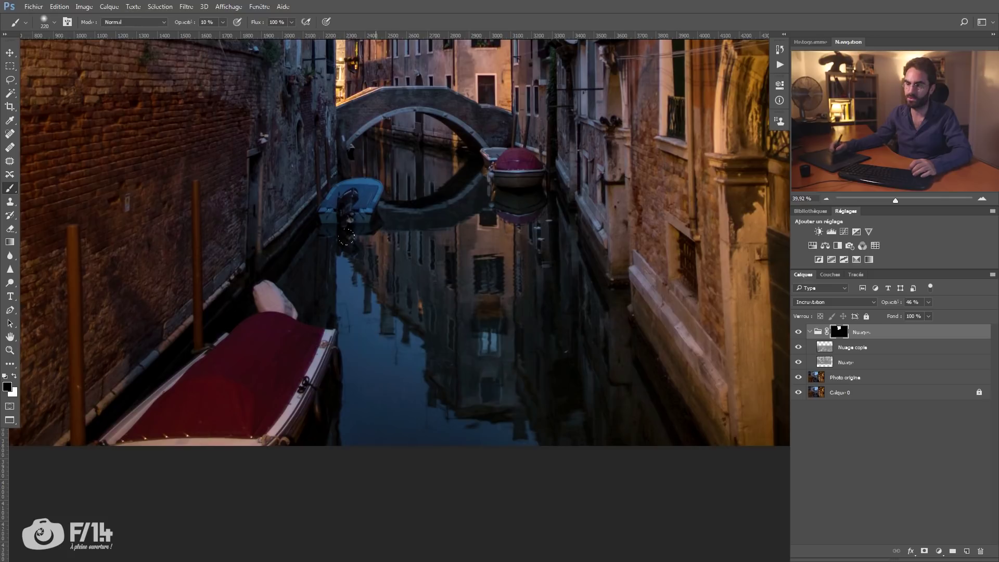
right_click(362, 287)
left_click(453, 363)
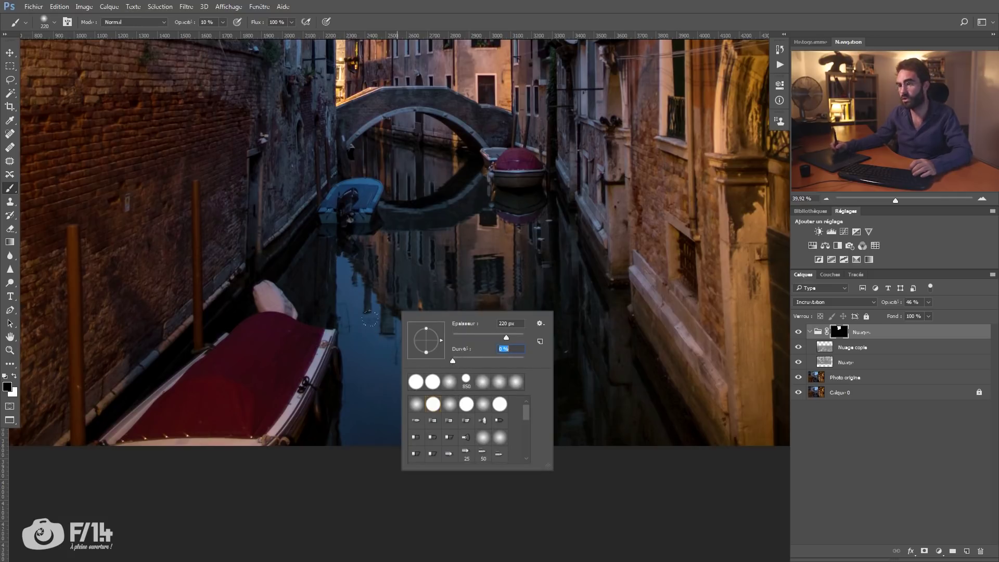
left_click(379, 314)
Paint white over the canal water on the group mask, raising brush opacity to 20%, and adjust the flipped cloud copy.
key("x")
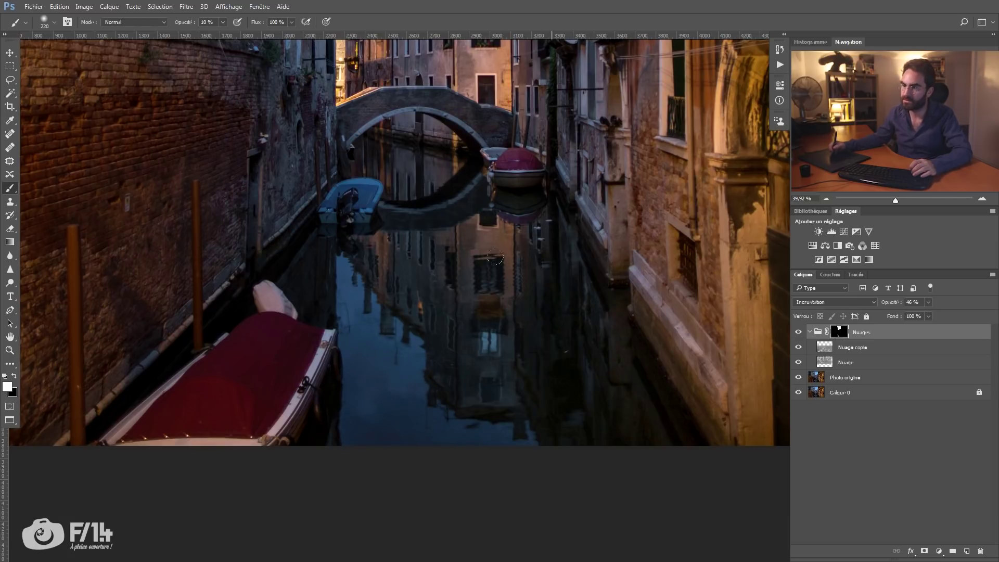
key("2")
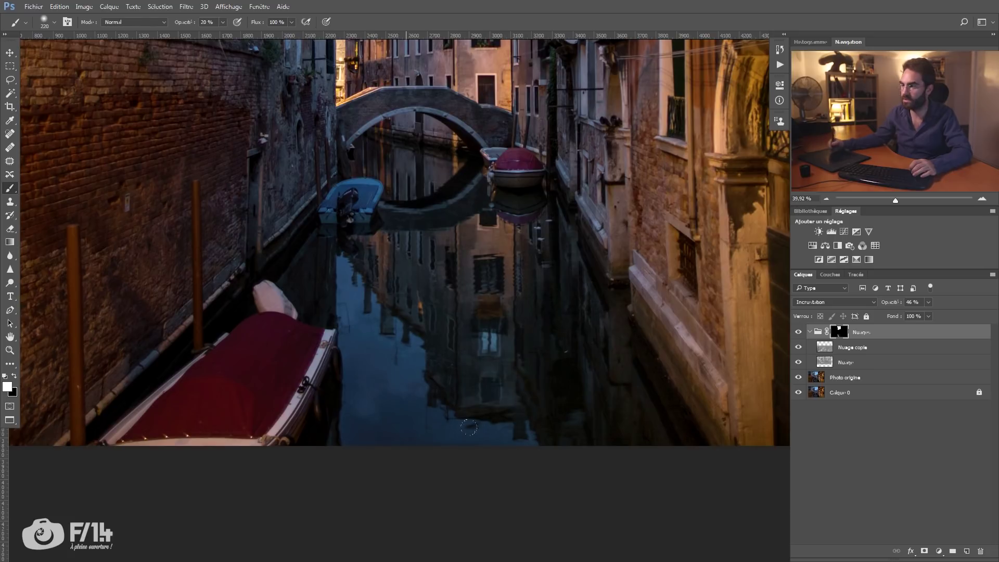
left_click(828, 347)
key("v")
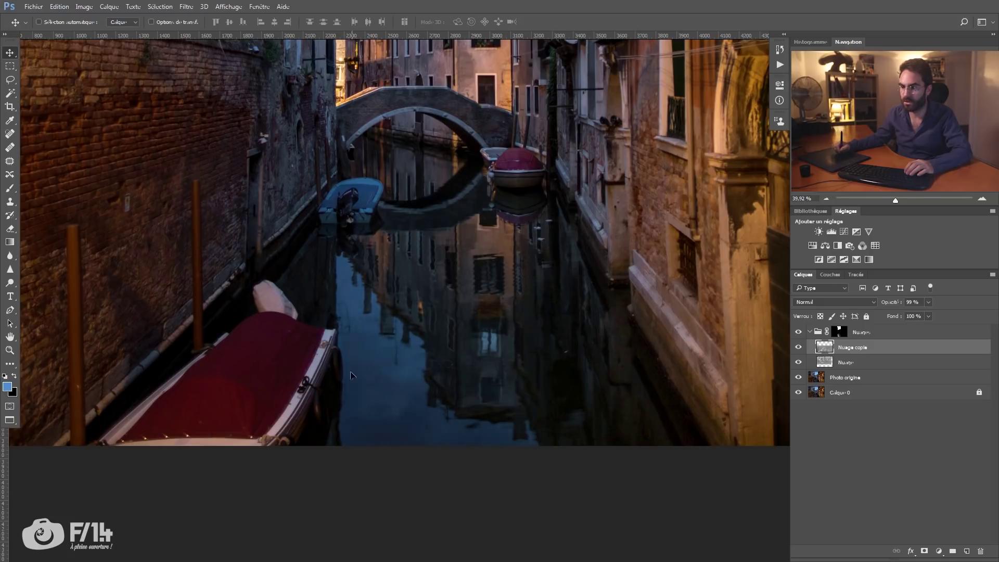
left_click(837, 333)
key("b")
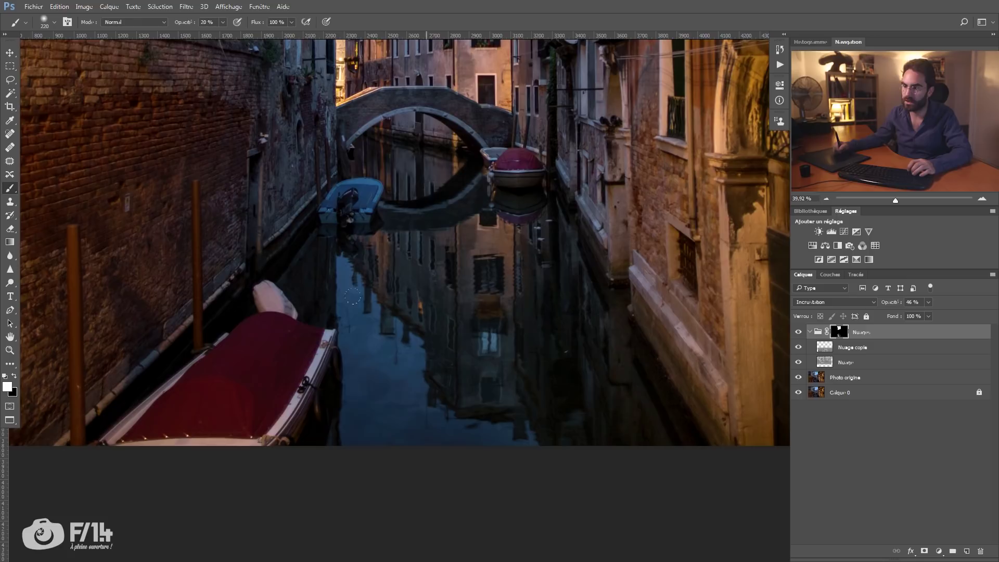
key("bracketleft")
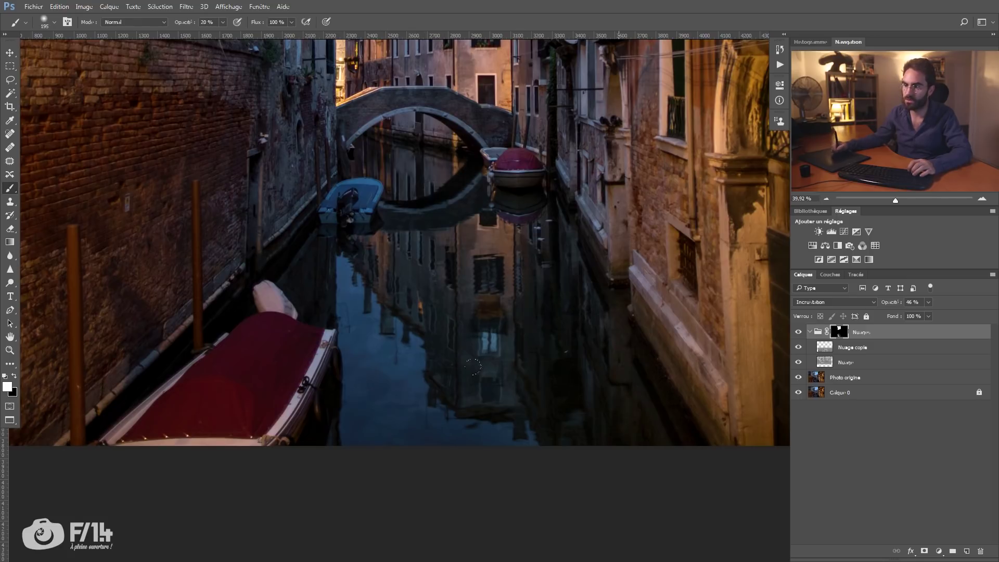
Compare the water with and without the cloud group, then touch up the mask beside the red boat using a 100 px black brush.
left_click(798, 332)
left_click(798, 332)
key("bracketleft")
key("bracketleft")
key("bracketleft")
key("bracketleft")
key("bracketleft")
key("bracketleft")
key("bracketleft")
key("bracketleft")
key("bracketleft")
key("bracketleft")
key("x")
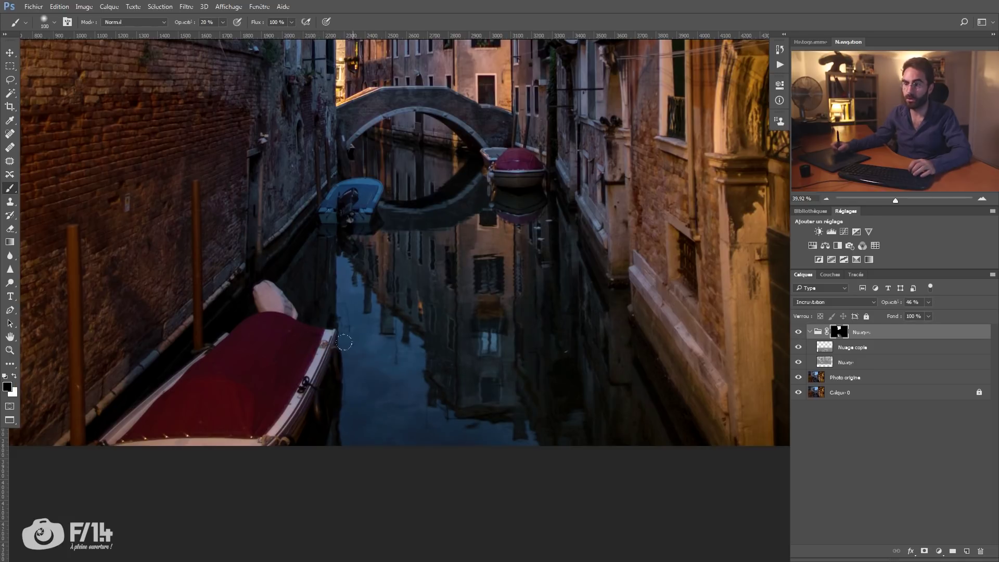
key("x")
Examine the mask edges up close where the sky meets the rooftops, antennas and bell tower.
key("z")
left_click_drag(425, 470, 390, 468)
left_click_drag(428, 226, 524, 235)
left_click_drag(461, 281, 518, 199)
left_click_drag(353, 393, 372, 379)
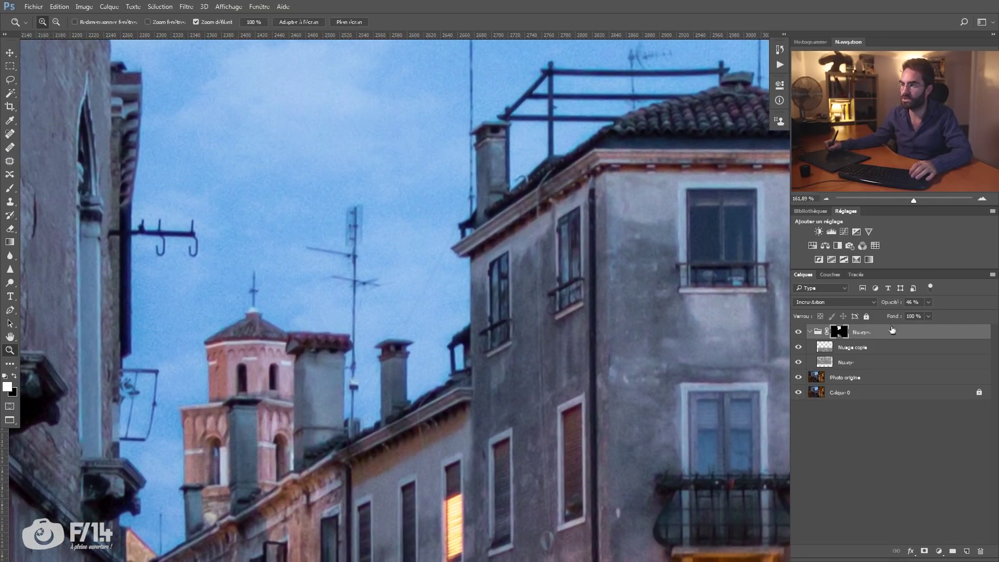
left_click_drag(553, 279, 414, 475)
left_click_drag(749, 246, 515, 250)
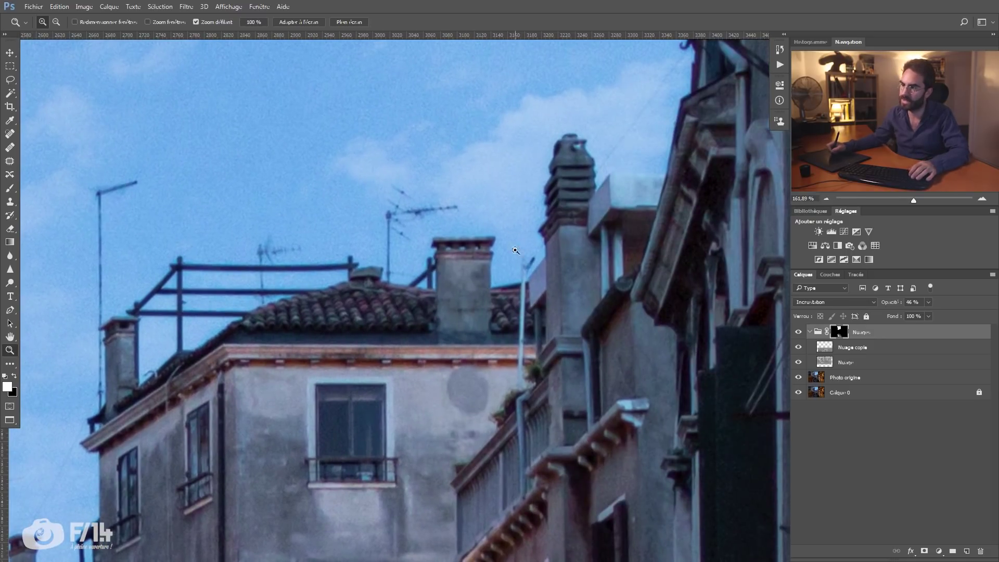
left_click_drag(434, 236, 647, 182)
left_click_drag(332, 294, 391, 217)
left_click_drag(347, 276, 343, 275)
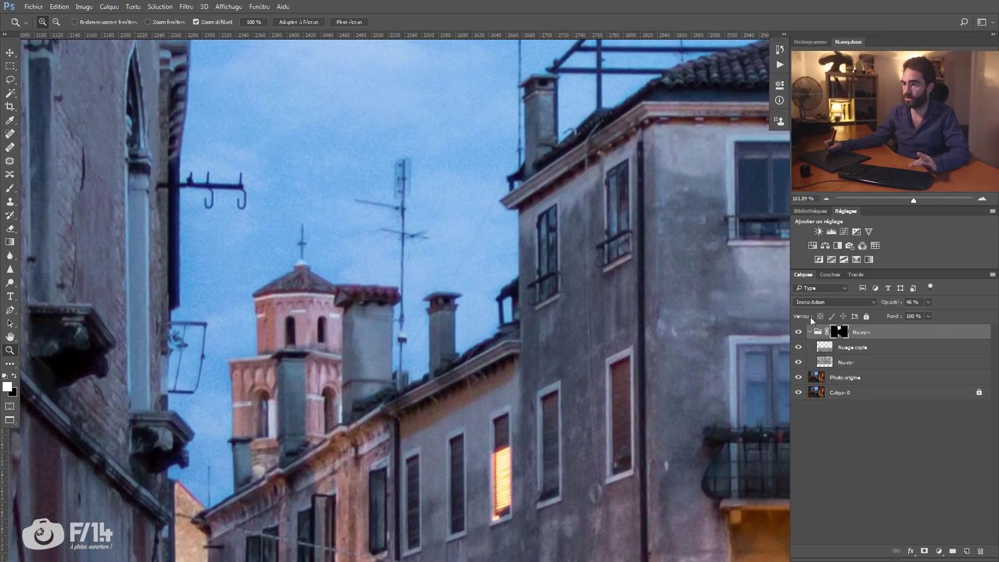
Feather the cloud group's mask by about 1.9 px and return to the full view of the photo.
double_click(838, 332)
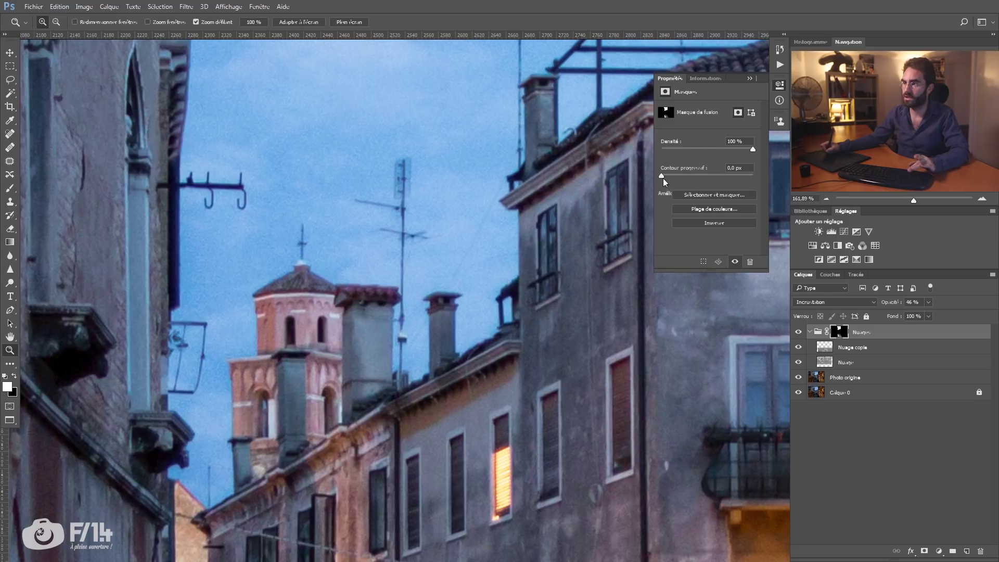
left_click_drag(663, 176, 668, 177)
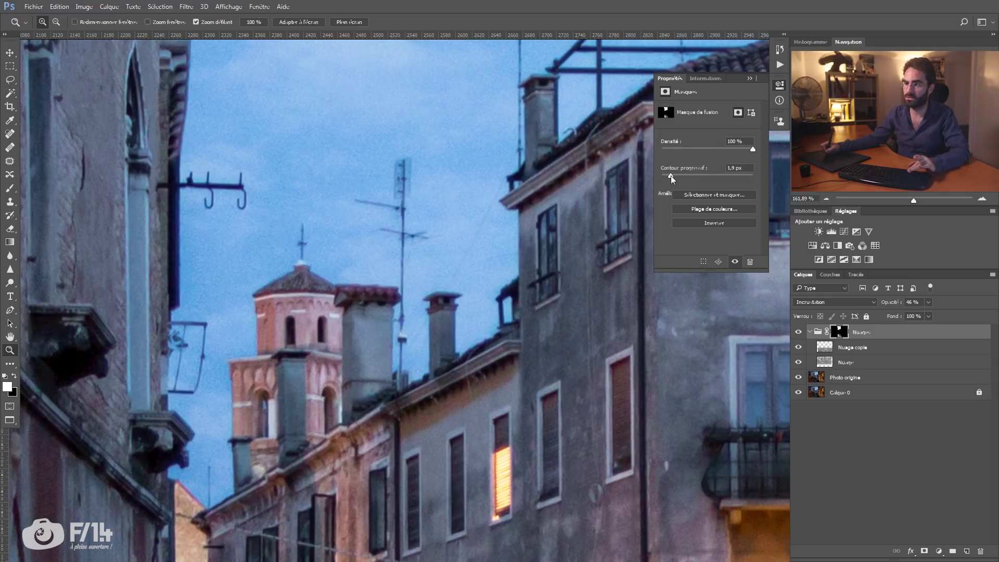
left_click(749, 79)
left_click_drag(462, 226, 391, 225)
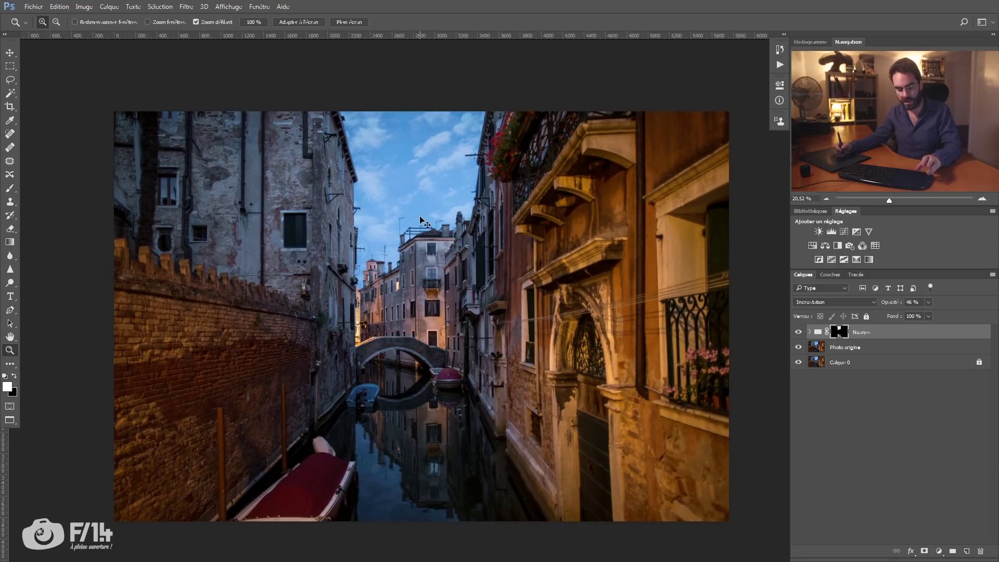
Merge all visible layers into a new layer, set its blend mode to Produit and its opacity to 26%.
key("ctrl+alt+shift+e")
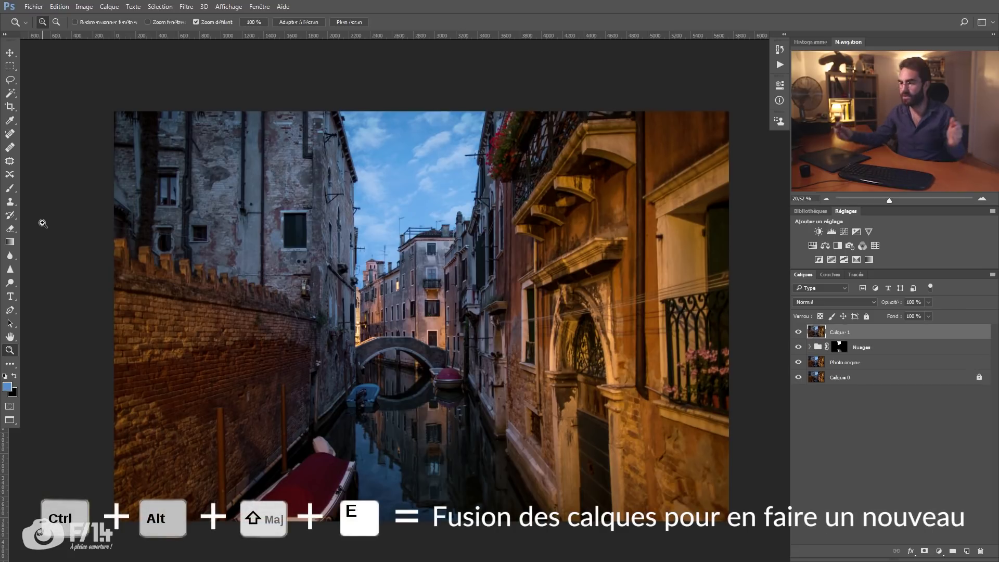
left_click(835, 302)
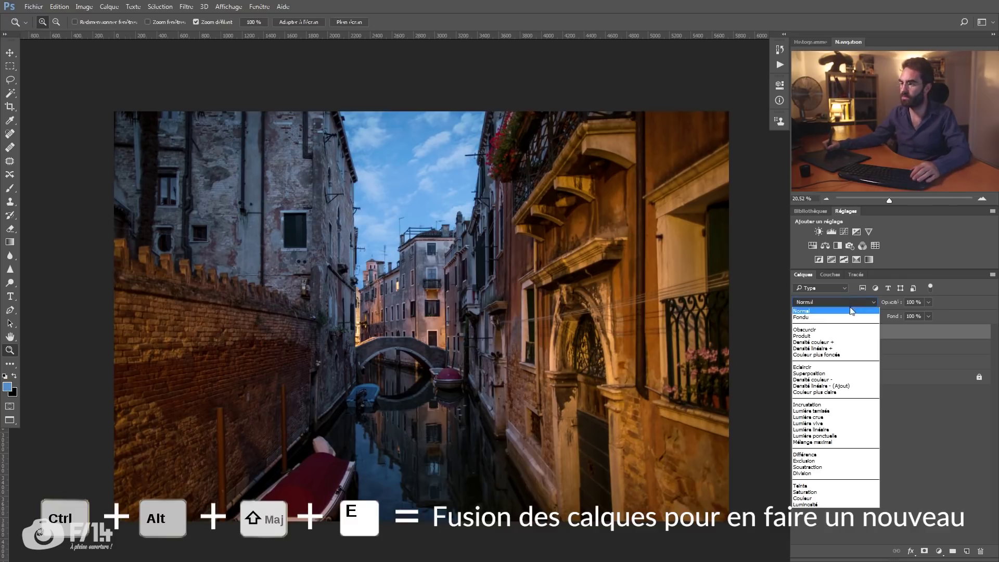
left_click(818, 336)
left_click_drag(887, 302, 861, 303)
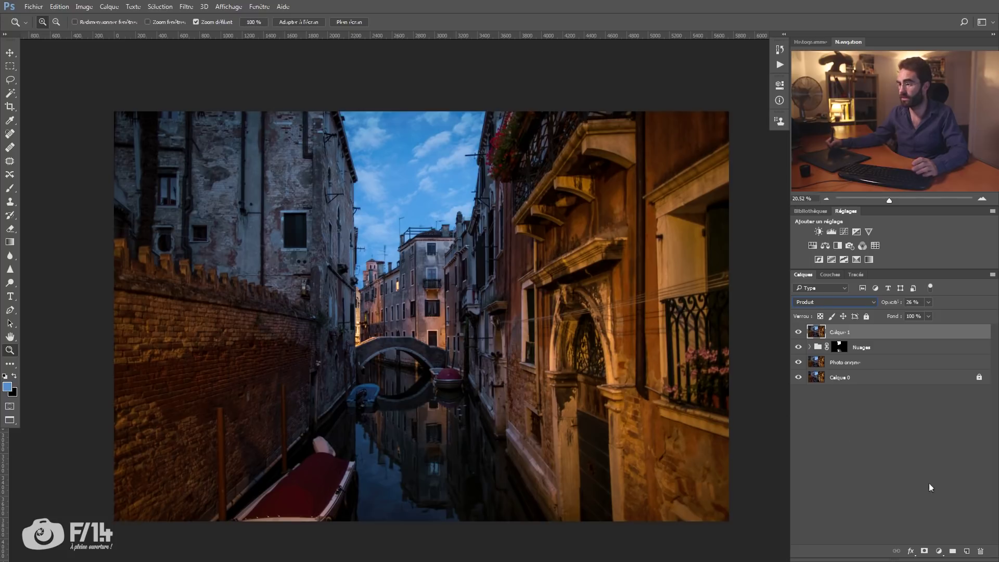
Add a black mask to the merged layer and set up a large white brush of about 1246 px at 25% opacity.
left_click(925, 551, "alt")
key("b")
left_click_drag(558, 289, 556, 290)
key("2")
key("5")
key("x")
mouse_move(624, 299)
left_mouse_down()
mouse_move(679, 277)
mouse_move(680, 285)
left_mouse_up()
key("x")
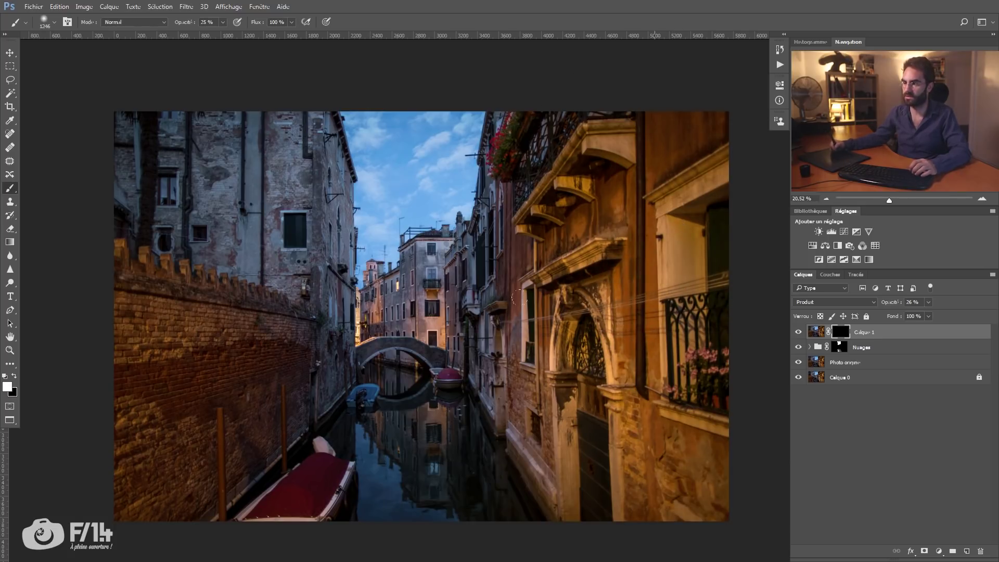
Paint white on the mask over the orange facade and the brick wall to darken both sides of the canal.
left_click_drag(671, 146, 624, 489)
key("x")
key("x")
left_click_drag(637, 281, 634, 494)
mouse_move(223, 333)
left_mouse_down()
mouse_move(120, 323)
mouse_move(125, 379)
left_mouse_up()
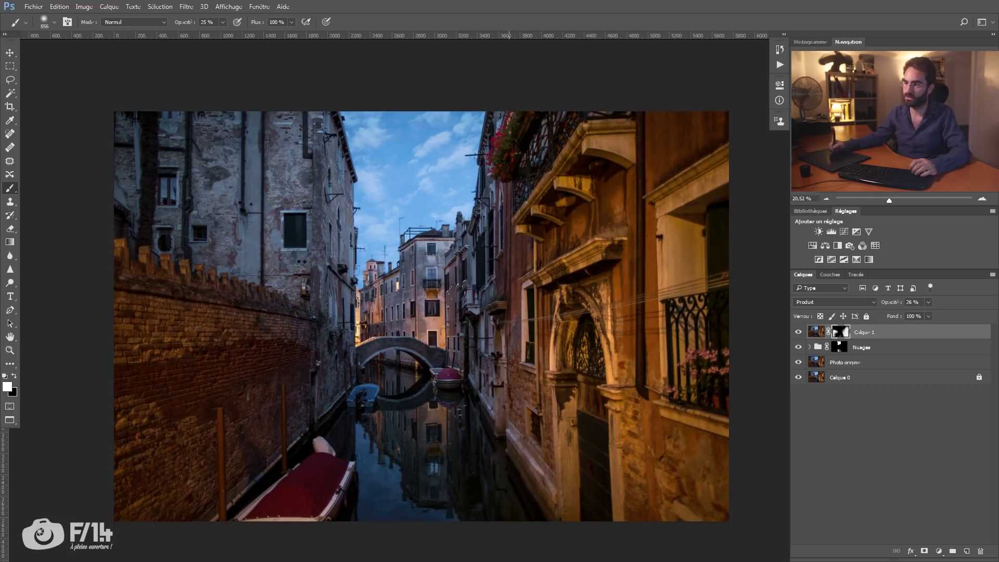
Compare the photo with and without the darkening layer.
left_click(801, 334)
left_click(801, 336)
left_click(800, 337)
left_click(799, 339)
left_click(799, 341)
left_click(798, 342)
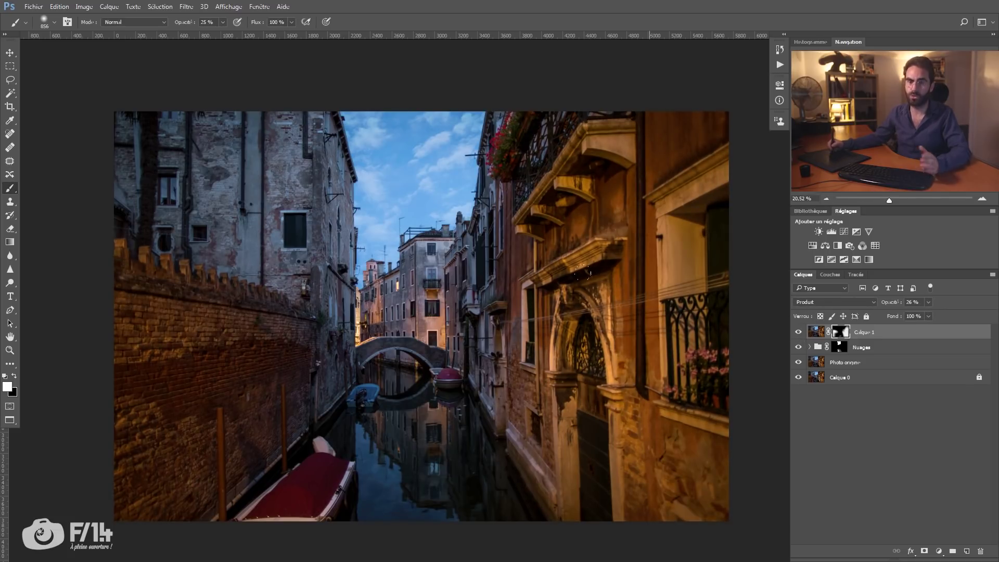
Add a Teinte/Saturation adjustment layer and lower the saturation of the Jaunes range to about -30.
left_click(938, 551)
left_click(907, 423)
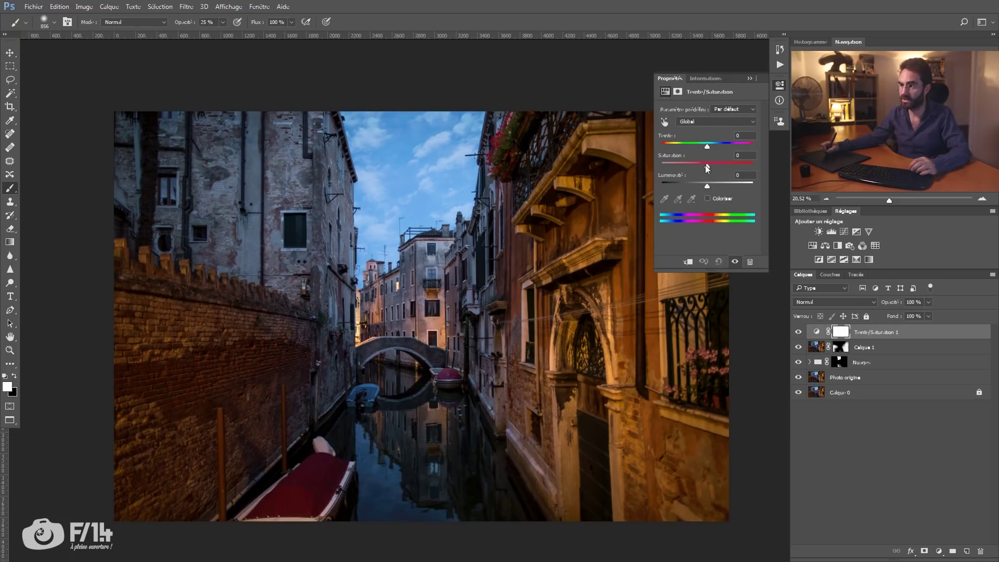
left_click(697, 123)
left_click(693, 143)
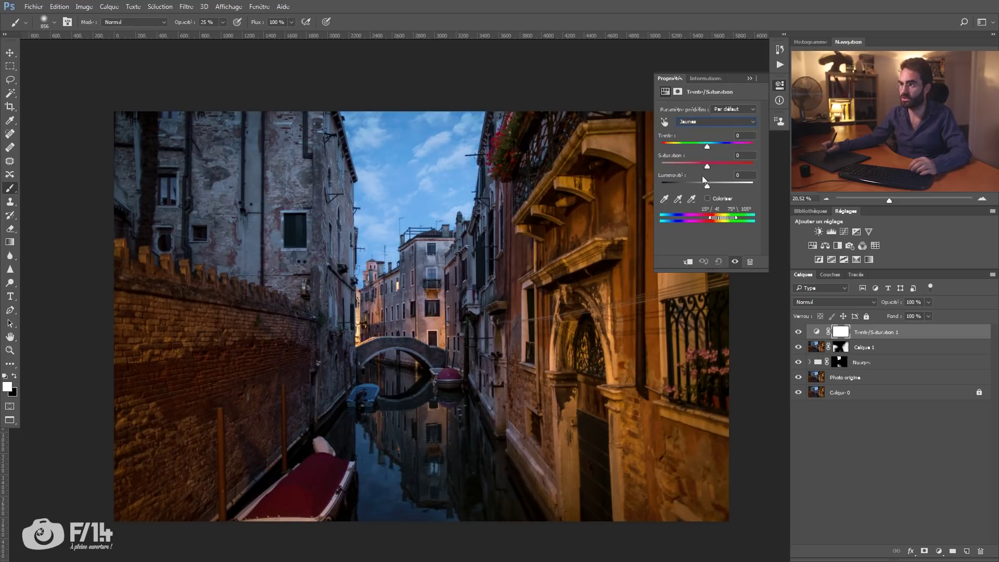
left_click_drag(698, 167, 697, 168)
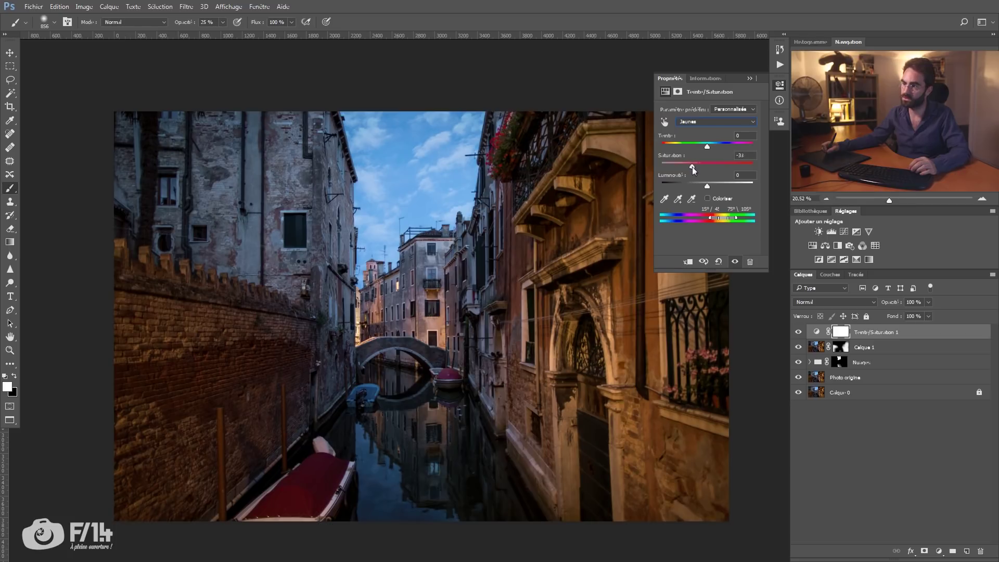
Invert the adjustment's mask, paint the orange facade white with a large brush at 50% opacity, and compare the result.
key("ctrl+i")
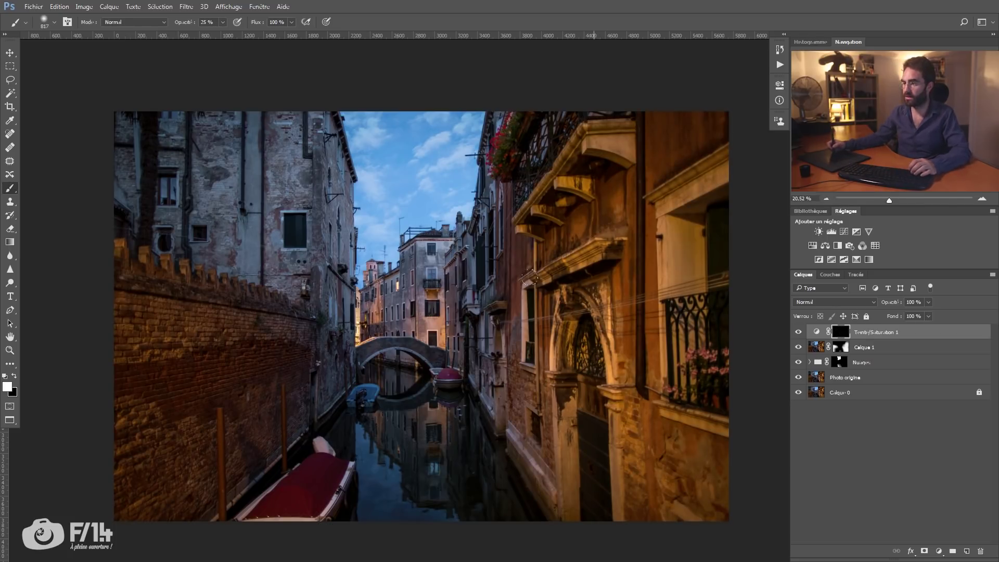
left_click_drag(658, 317, 633, 308)
key("5")
left_click_drag(676, 360, 679, 360)
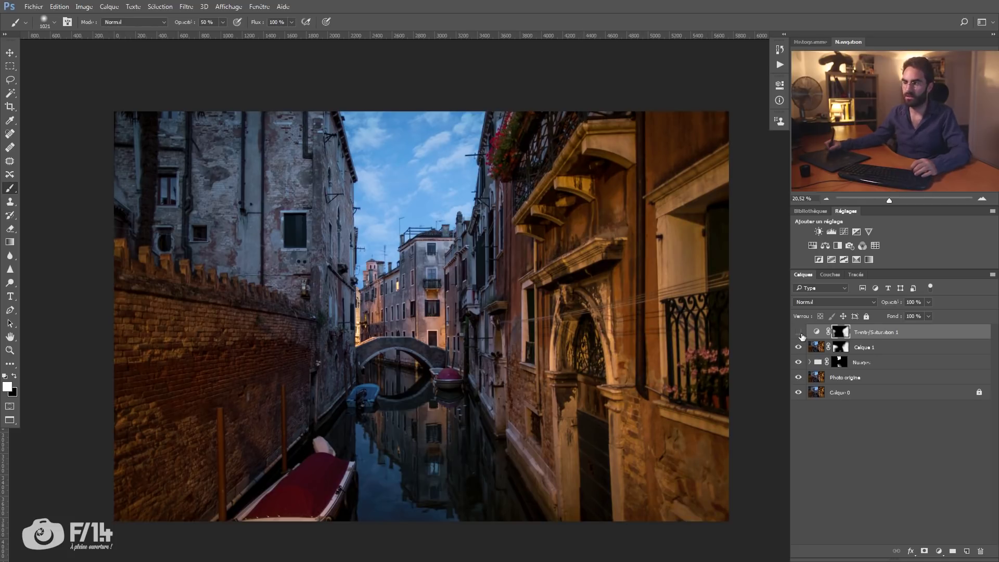
left_click(799, 332)
left_click(799, 332)
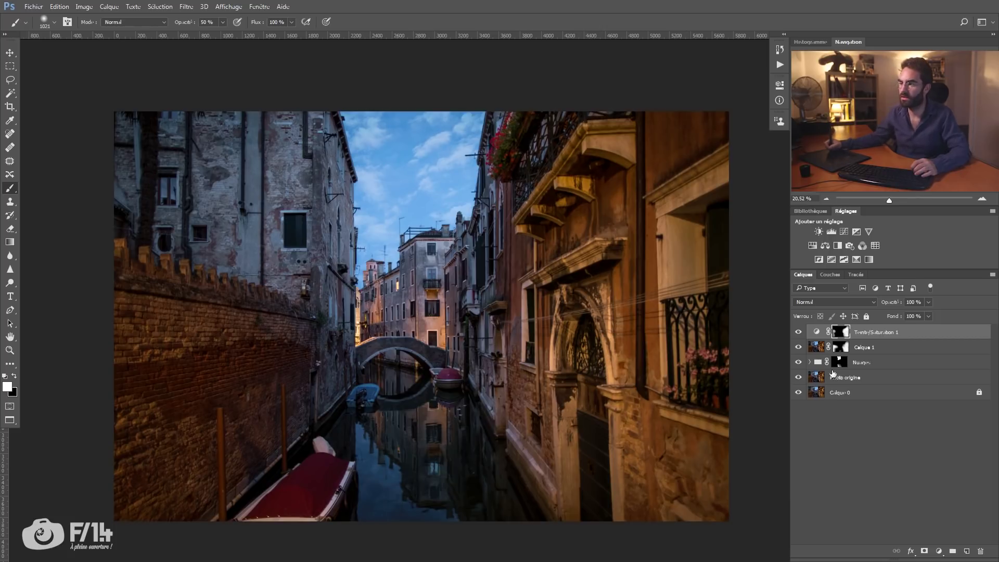
Set the darkening layer's opacity to 39% and switch to a black brush of about 739 px at 20% opacity on its mask.
left_click(839, 347)
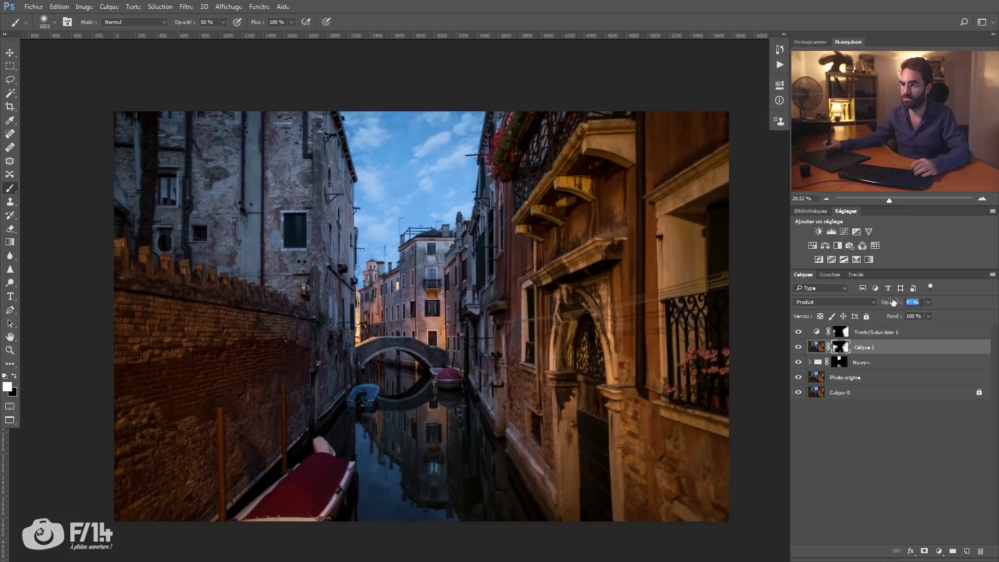
left_click_drag(889, 306, 882, 306)
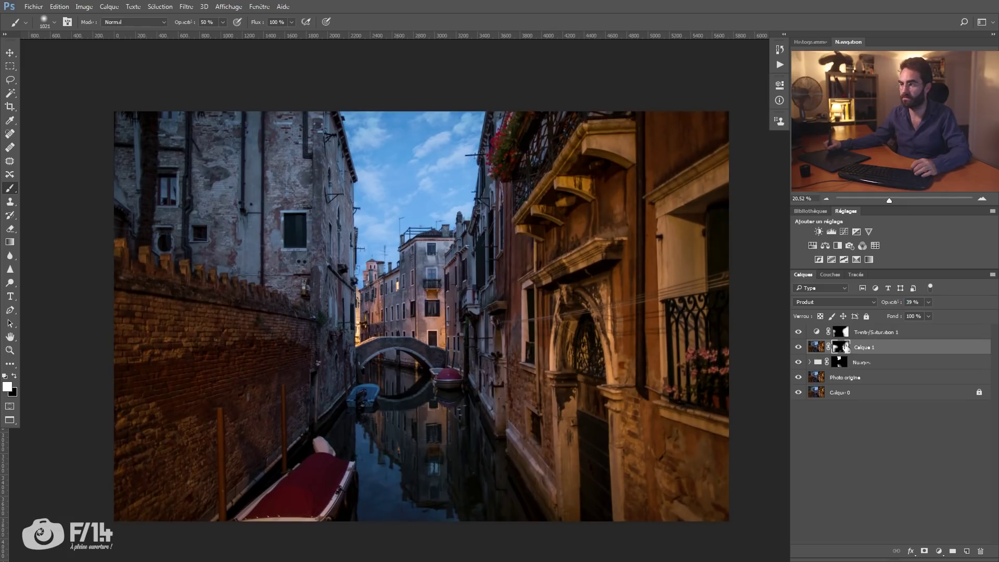
key("2")
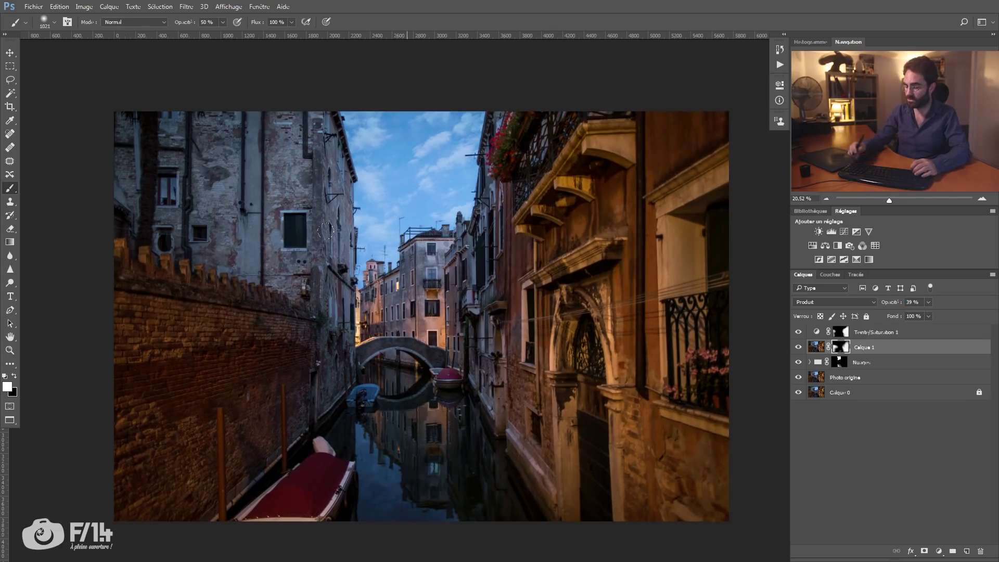
key("bracketleft")
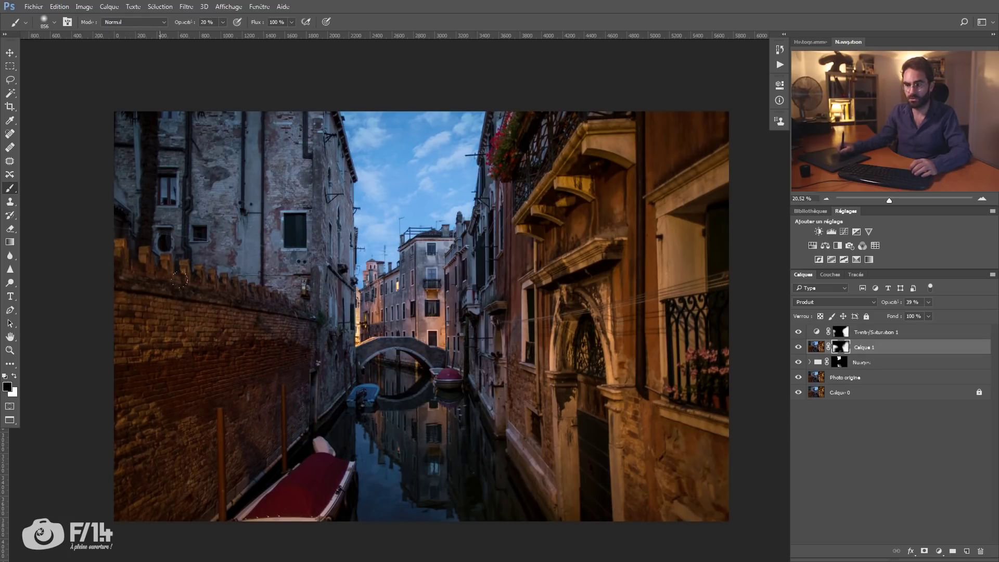
key("bracketleft")
Merge visible layers into a new layer above Teinte/Saturation 1, set it to Superposition and hide it with a black mask.
left_click(870, 333)
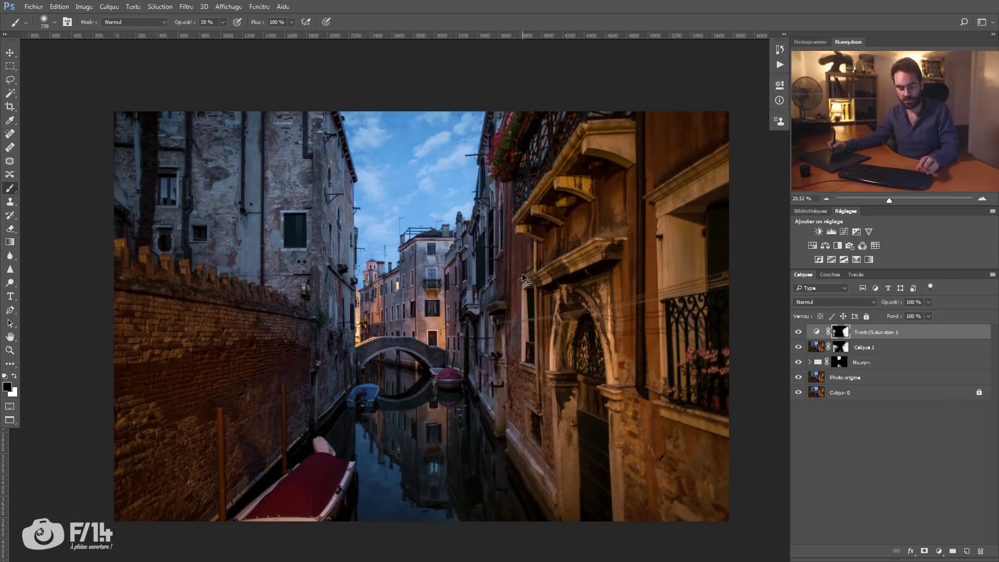
key("ctrl+shift+alt+n")
left_click(861, 302)
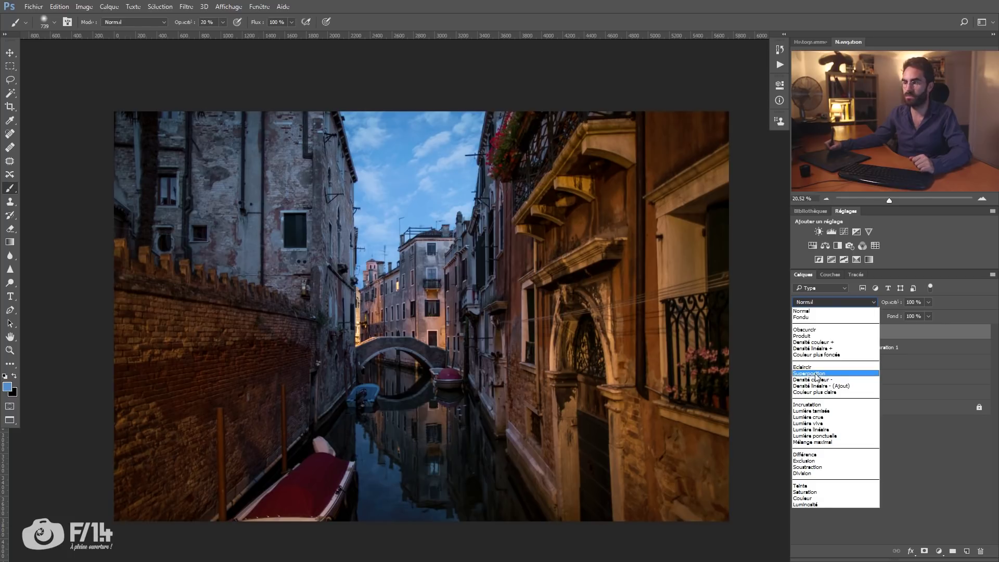
left_click(814, 374)
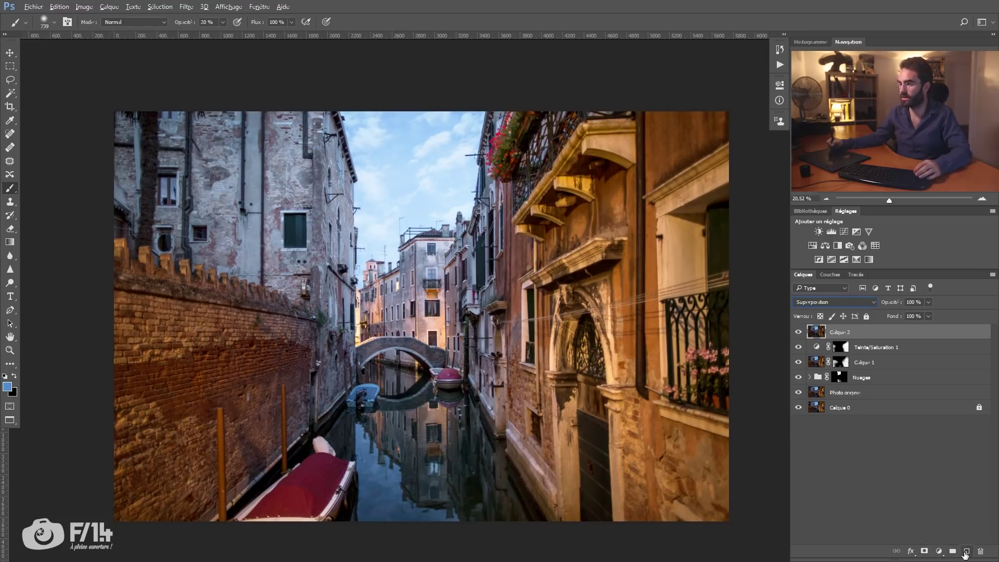
left_click(924, 551, "alt")
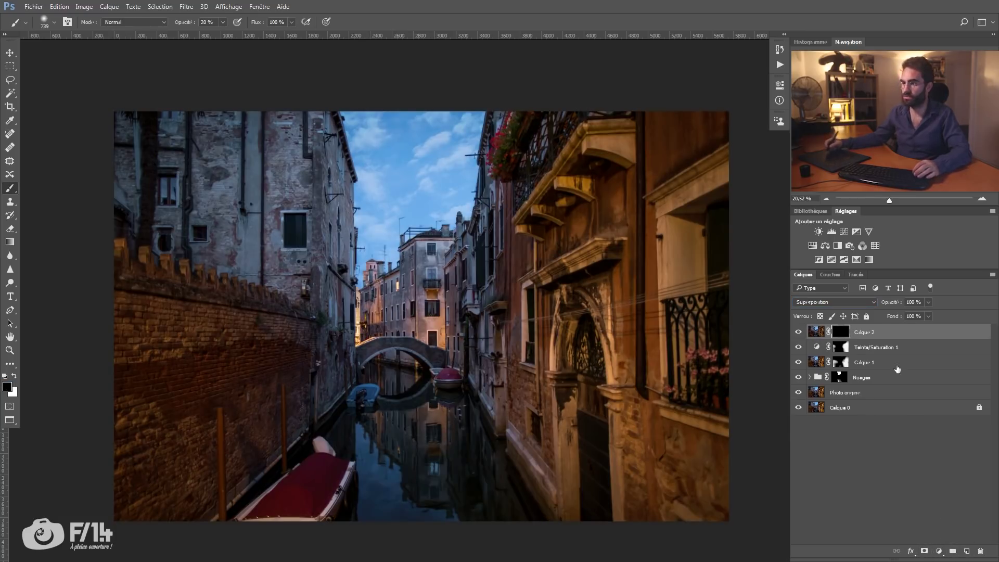
Paint white at 10% brush opacity on the lightening mask over the central buildings, sky and canal water.
mouse_move(426, 304)
left_mouse_down()
mouse_move(457, 309)
mouse_move(447, 333)
mouse_move(465, 366)
left_mouse_up()
key("x")
key("1")
left_click_drag(386, 198, 395, 200)
key("x")
key("x")
left_click_drag(427, 422, 435, 422)
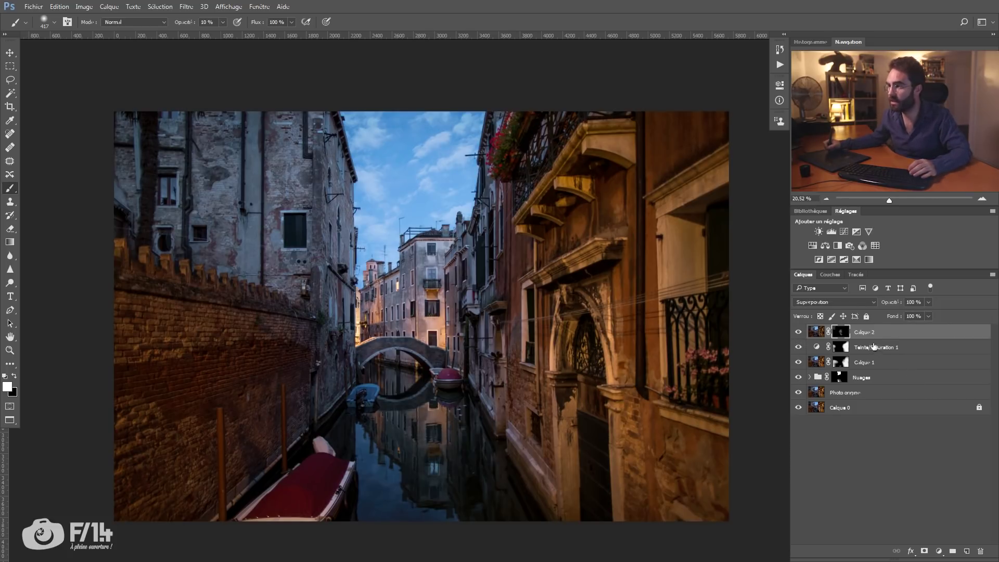
Rename the Superposition layer Eclaircir and the Produit layer Assombrir.
double_click(865, 332)
type("Eclaircir")
key("Return")
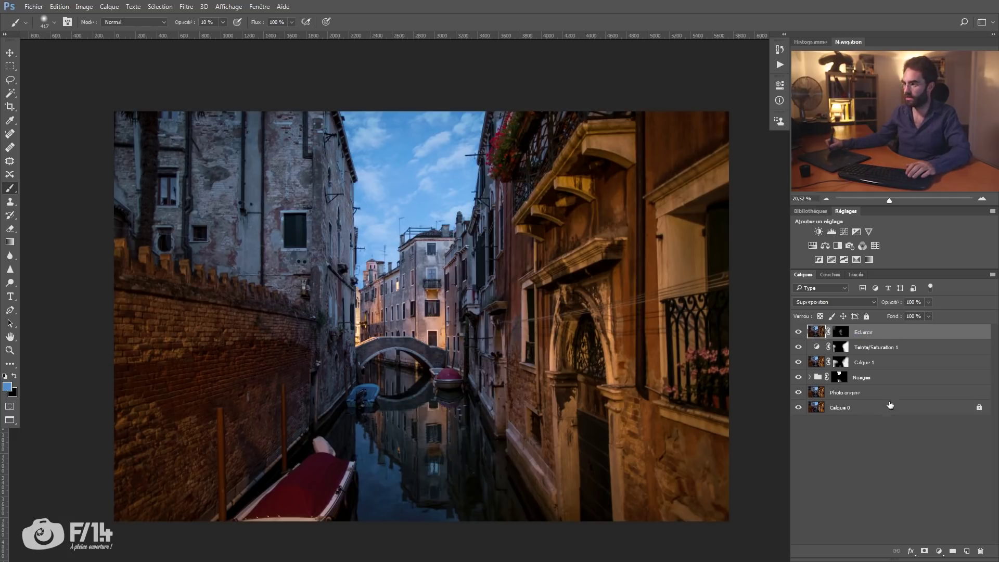
double_click(864, 363)
type("Assombrir")
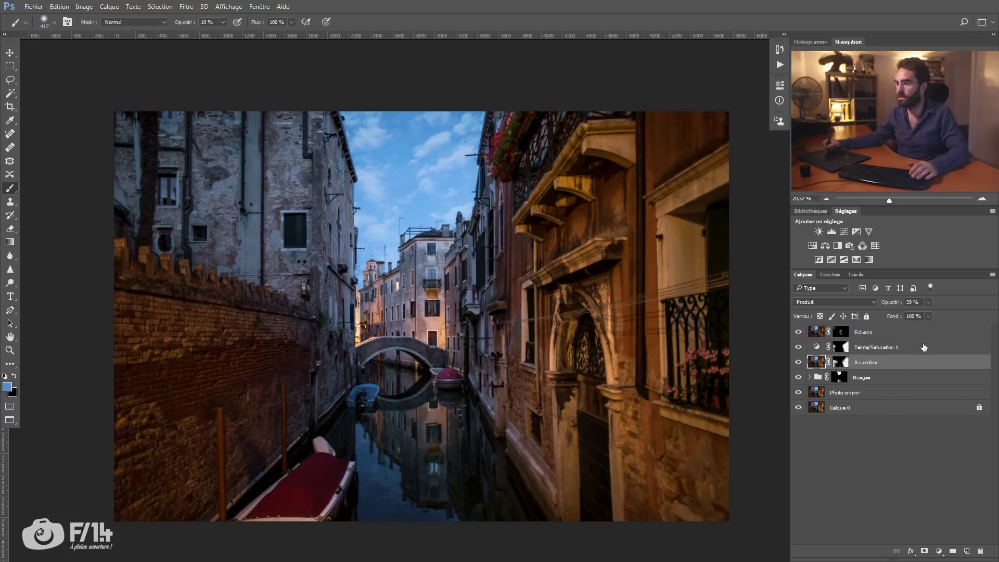
key("Return")
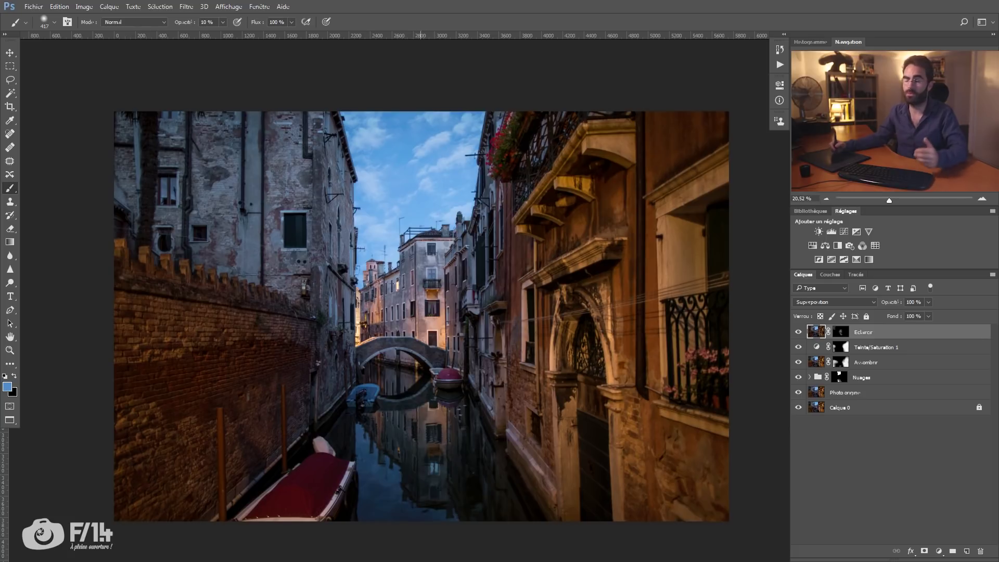
Add a Vibrance adjustment layer above Eclaircir and set its vibrance to +64.
left_click(939, 552)
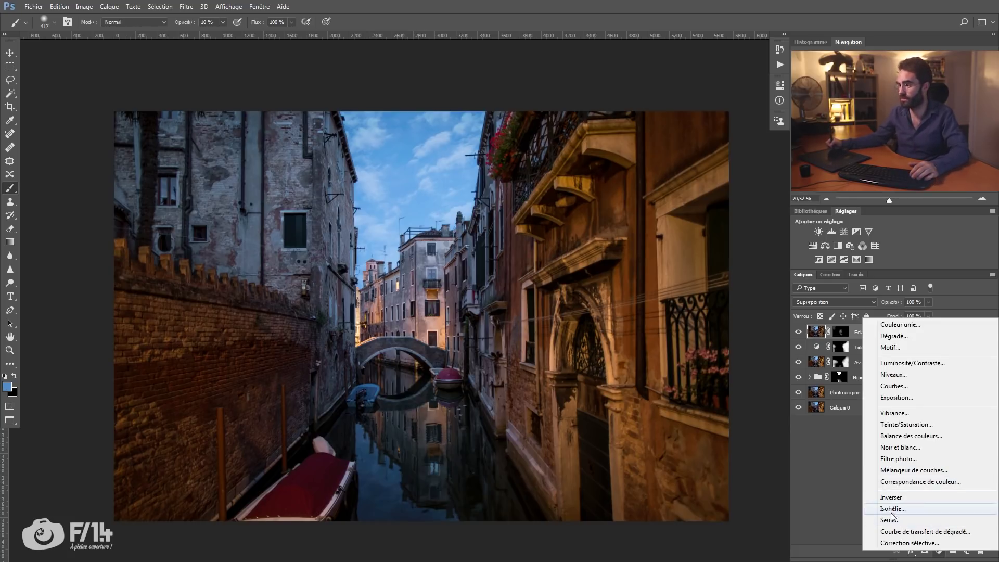
left_click(894, 412)
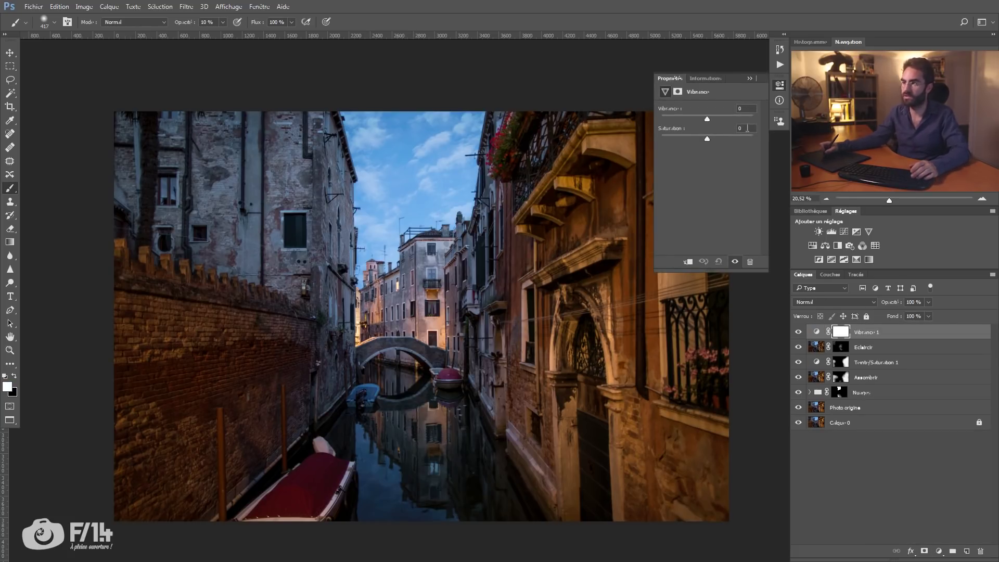
left_click(721, 117)
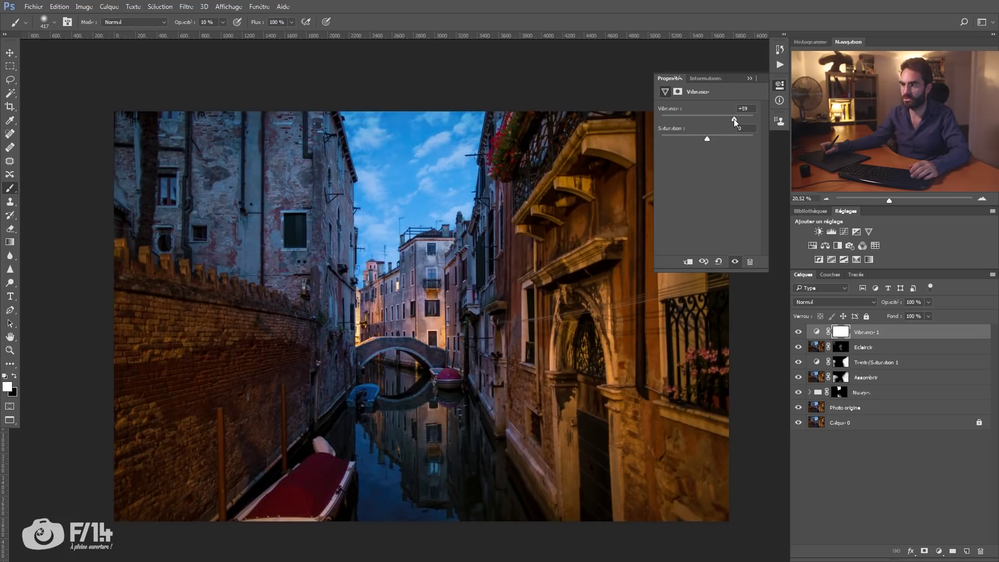
left_click_drag(735, 120, 737, 118)
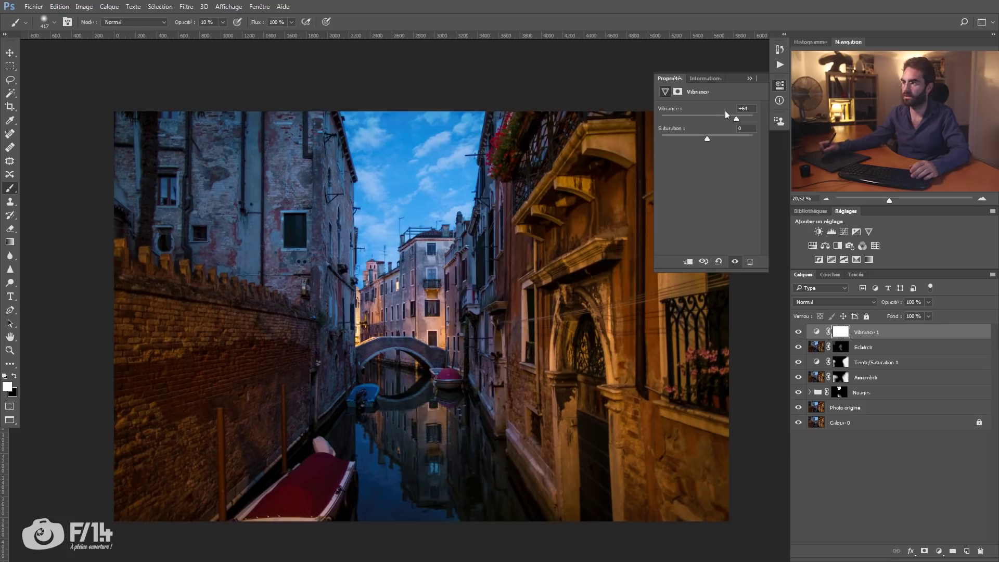
left_click(749, 78)
Invert the Vibrance mask and paint white at 50% opacity with a small brush over the lit buildings and their water reflection.
key("ctrl+i")
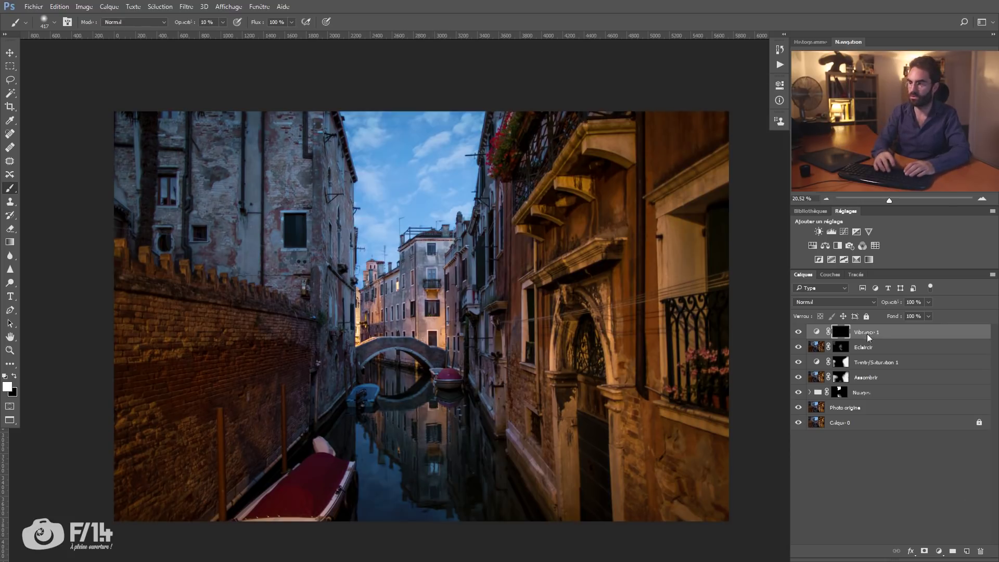
key("bracketleft")
key("bracketleft")
key("5")
mouse_move(414, 316)
left_mouse_down()
mouse_move(408, 308)
mouse_move(435, 314)
left_mouse_up()
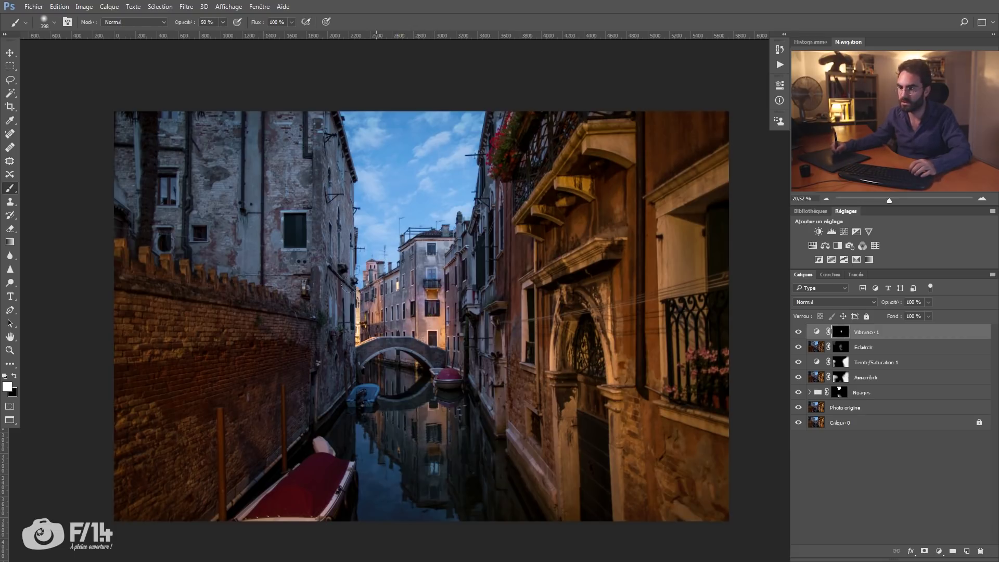
left_click_drag(364, 305, 364, 306)
left_click(364, 307)
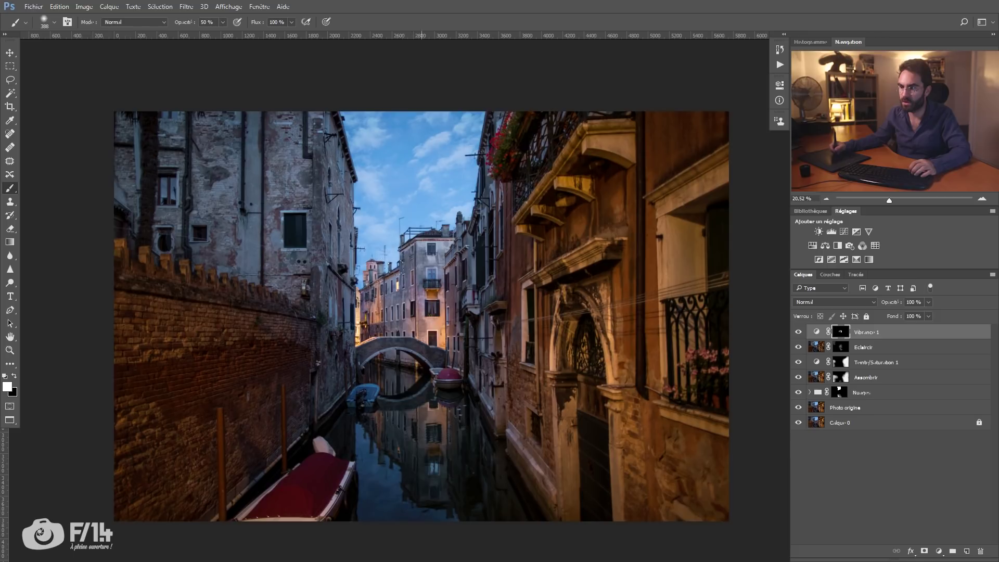
key("bracketleft")
left_click_drag(417, 413, 416, 446)
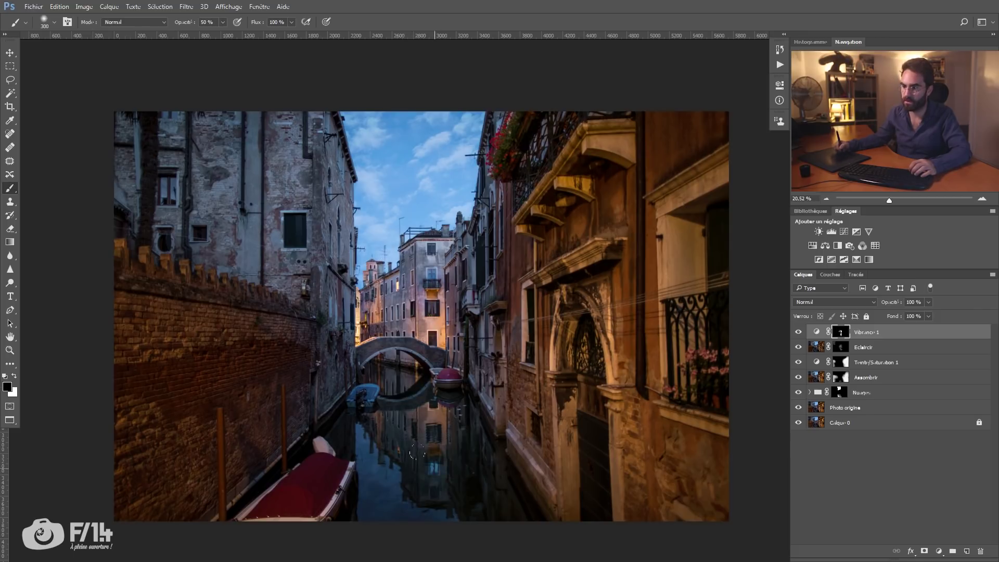
Compare the photo with and without the Vibrance 1 adjustment.
key("bracketleft")
left_click(799, 333)
left_click(799, 332)
left_click(799, 333)
left_click(799, 333)
Add a Teinte/Saturation adjustment layer clipped to Vibrance 1 and set its global saturation to +19.
left_click(938, 550)
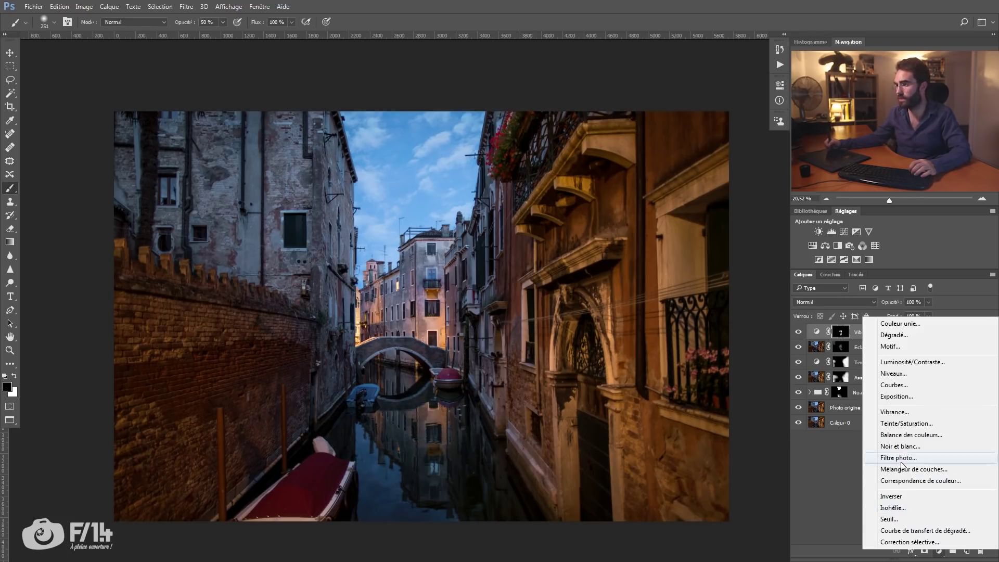
left_click(906, 423)
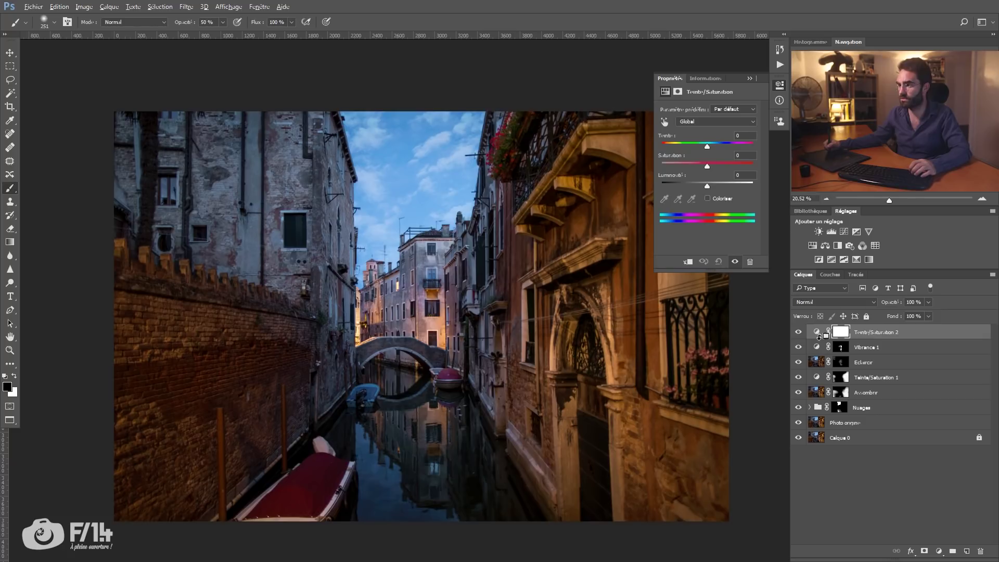
left_click(820, 338, "alt")
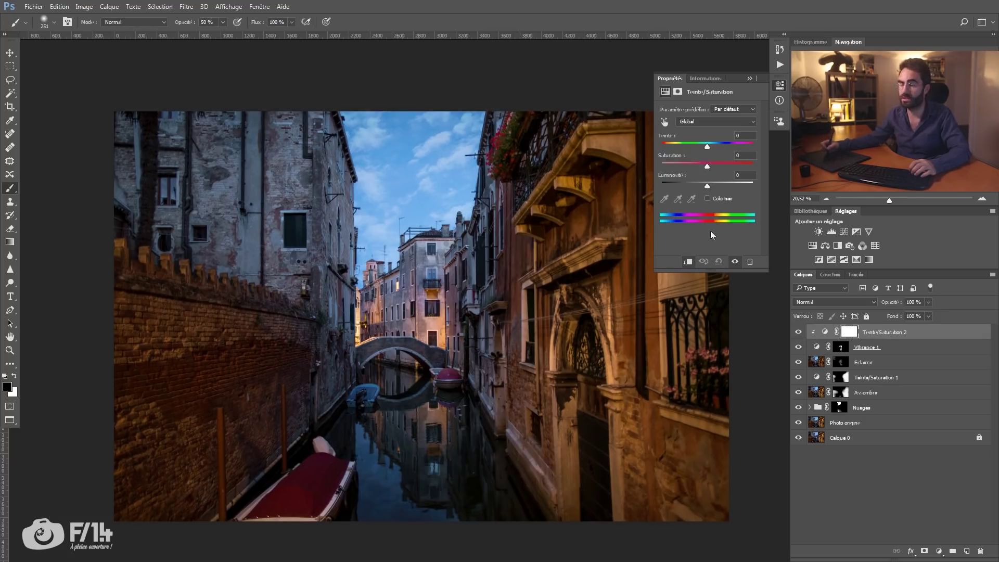
left_click_drag(711, 166, 716, 166)
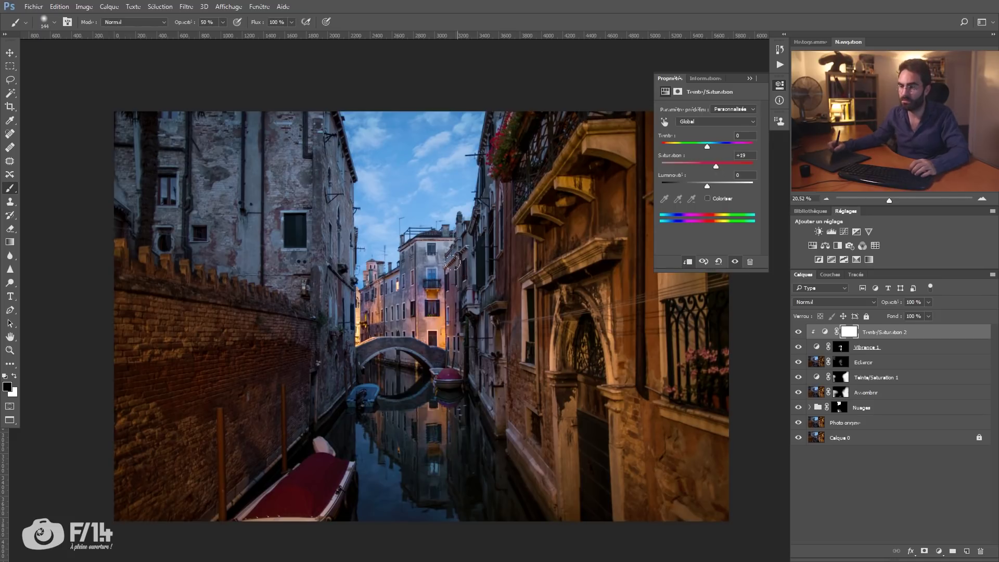
left_click(846, 332)
key("x")
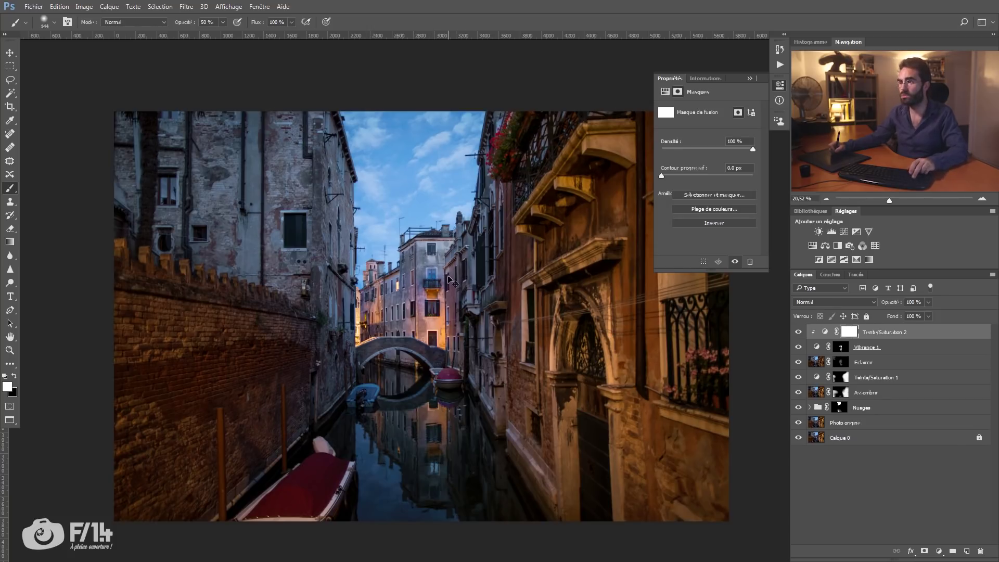
left_click(824, 331)
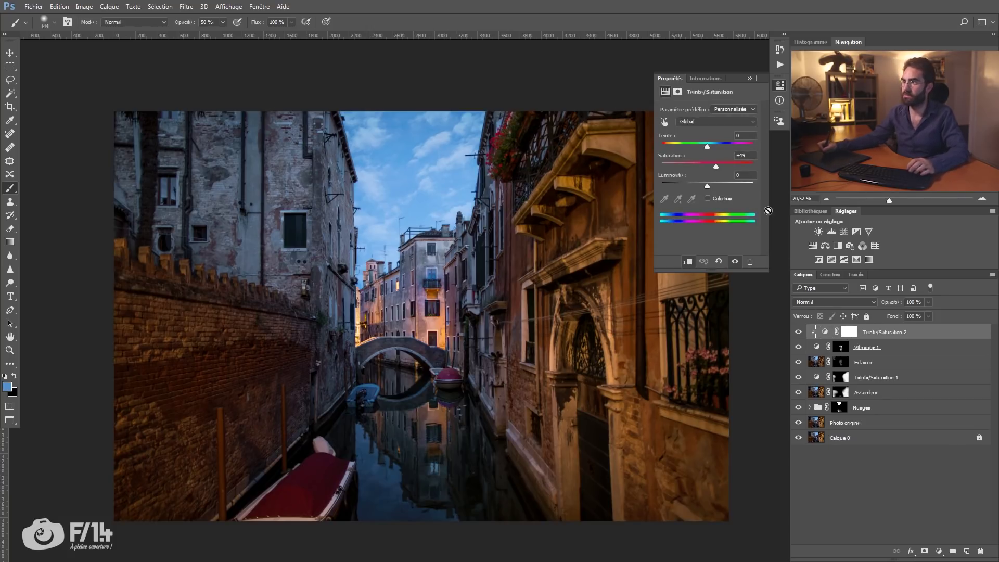
left_click(697, 120)
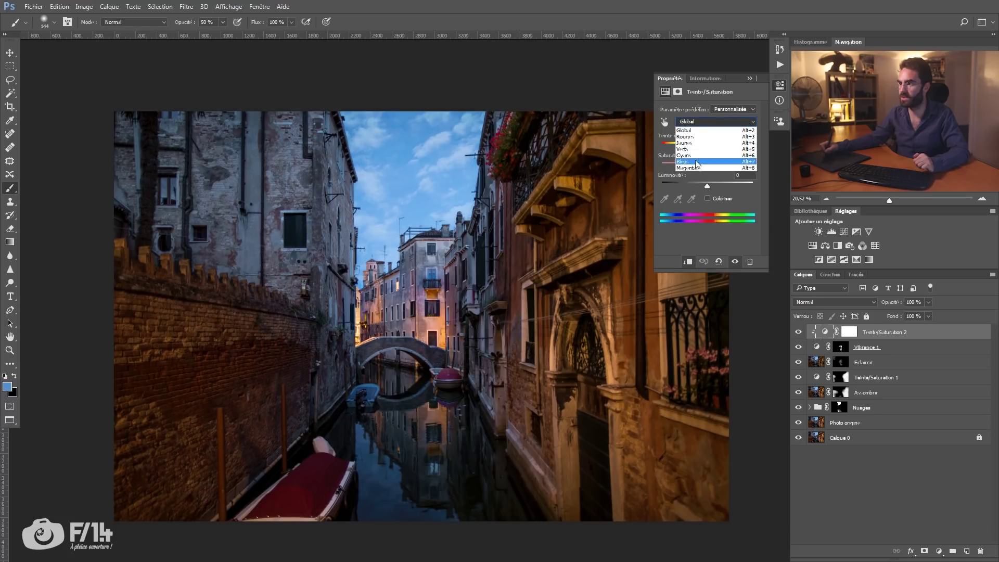
left_click(695, 162)
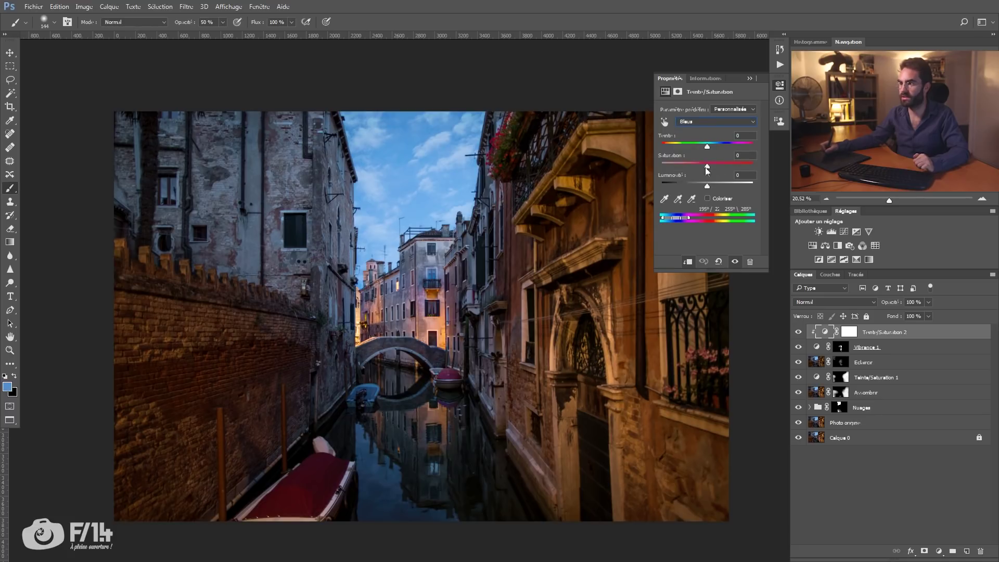
left_click(750, 79)
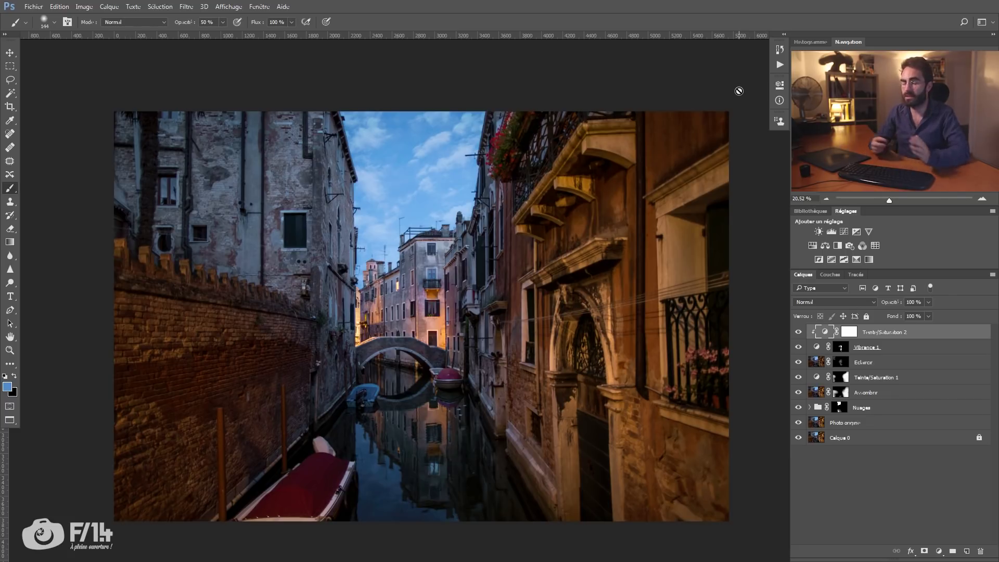
Stamp all visible layers onto a new top layer and apply the Passe-haut filter with a 3.4-pixel radius.
key("ctrl+shift+alt+e")
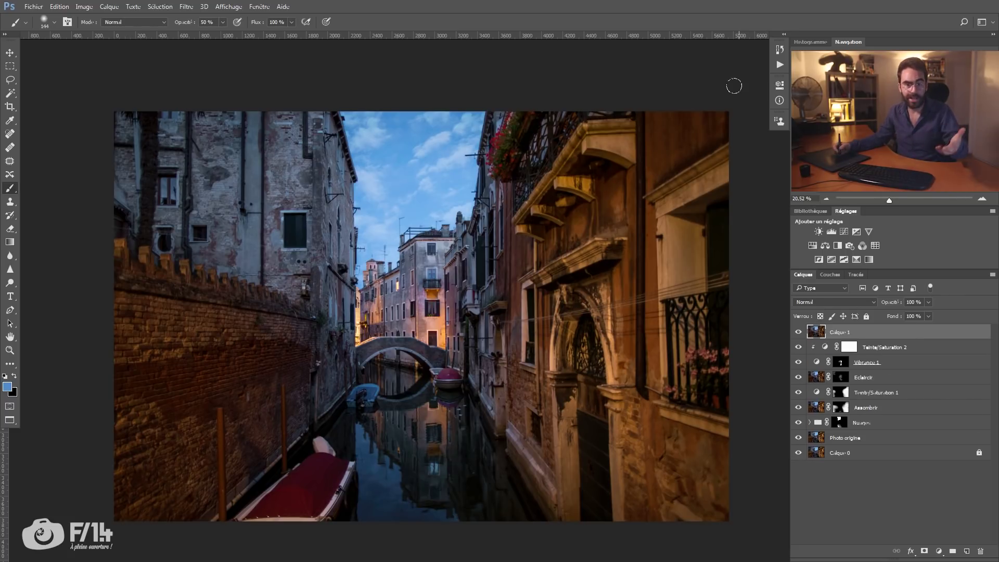
left_click(185, 7)
mouse_move(291, 208)
left_click(346, 231)
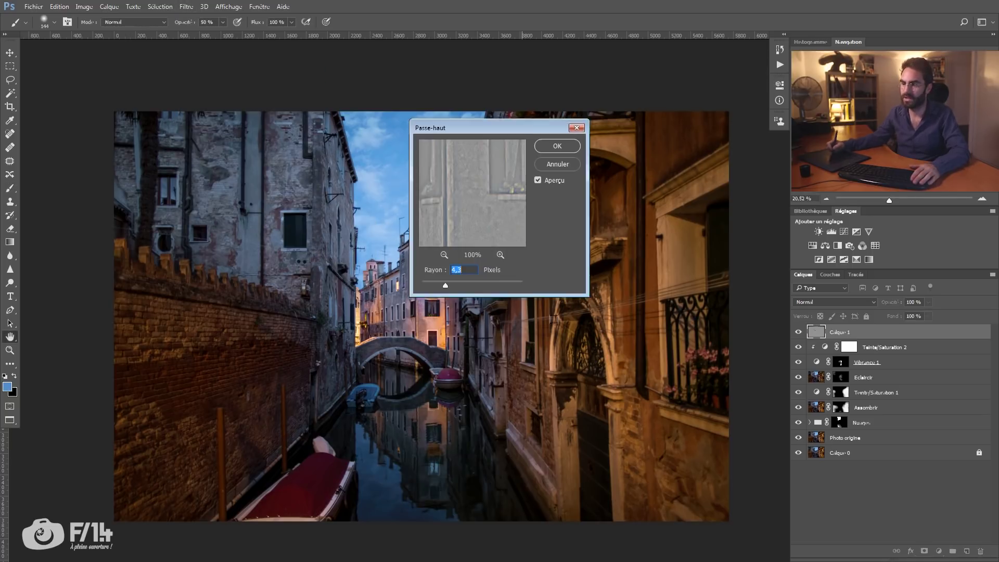
left_click(362, 290)
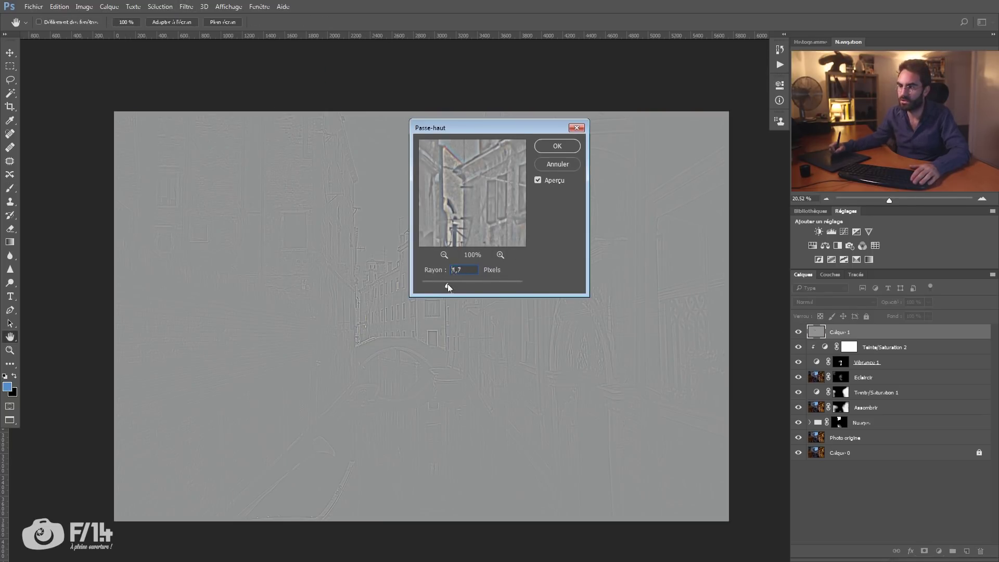
left_click_drag(444, 287, 438, 287)
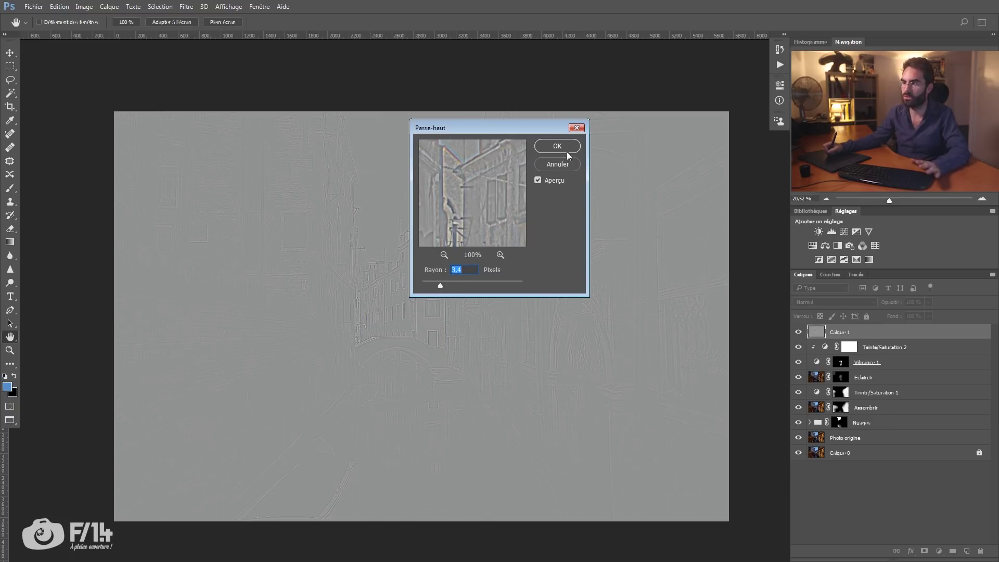
left_click(558, 147)
Set the high-pass layer's blend mode to Incrustation and rename the layer Passe haut.
key("b")
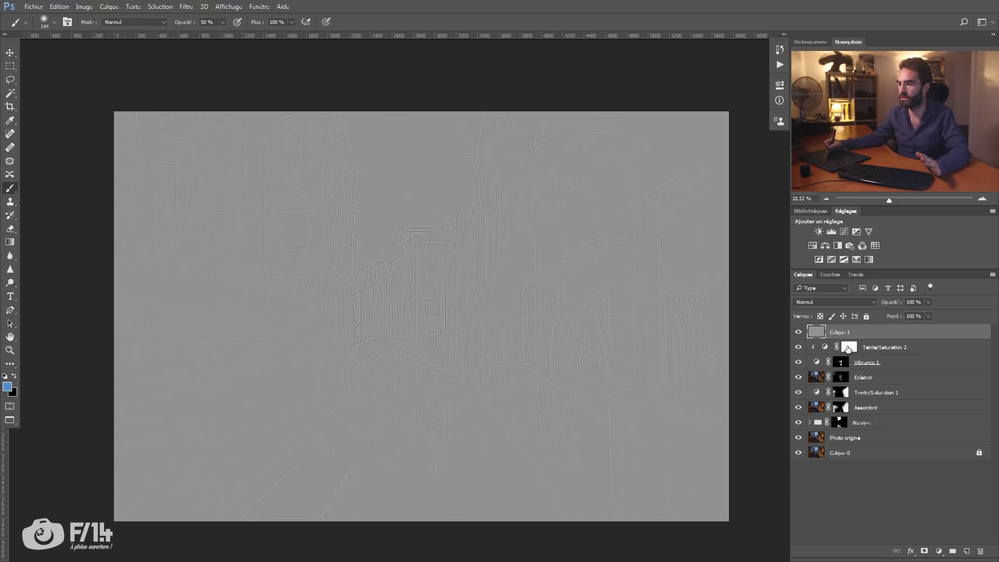
left_click(844, 301)
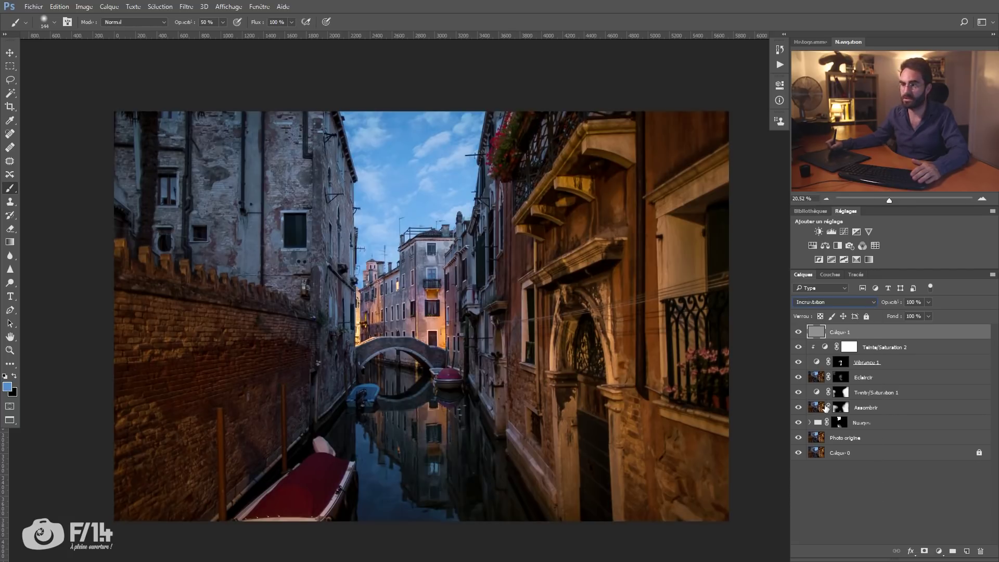
left_click(822, 405)
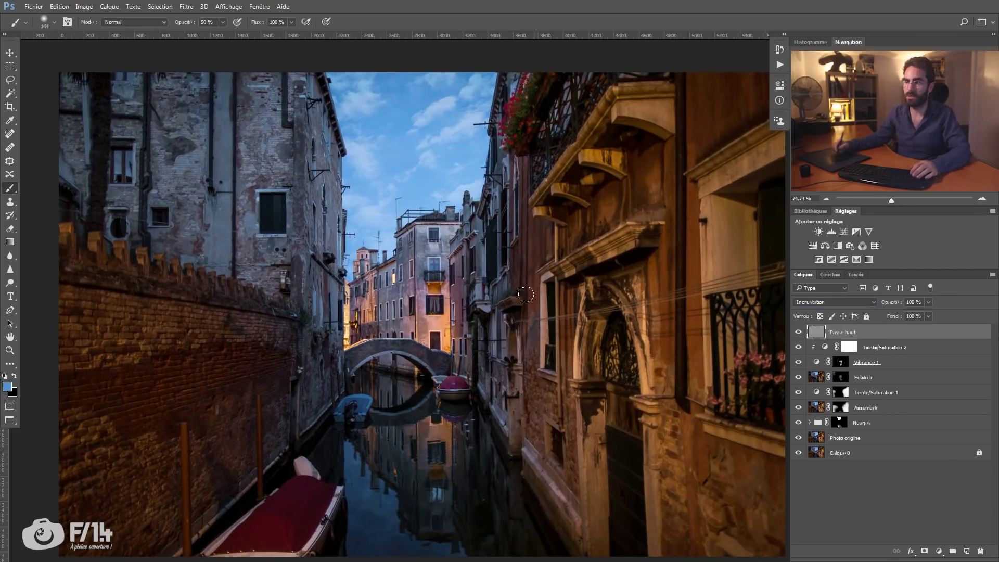
Examine the sharpening by comparing the photo with and without the Passe haut layer.
key("z")
left_click(486, 329)
left_click_drag(486, 329, 634, 351)
left_click(798, 333)
left_click(798, 333)
left_click(799, 333)
left_click(799, 334)
left_click(799, 334)
left_click(799, 334)
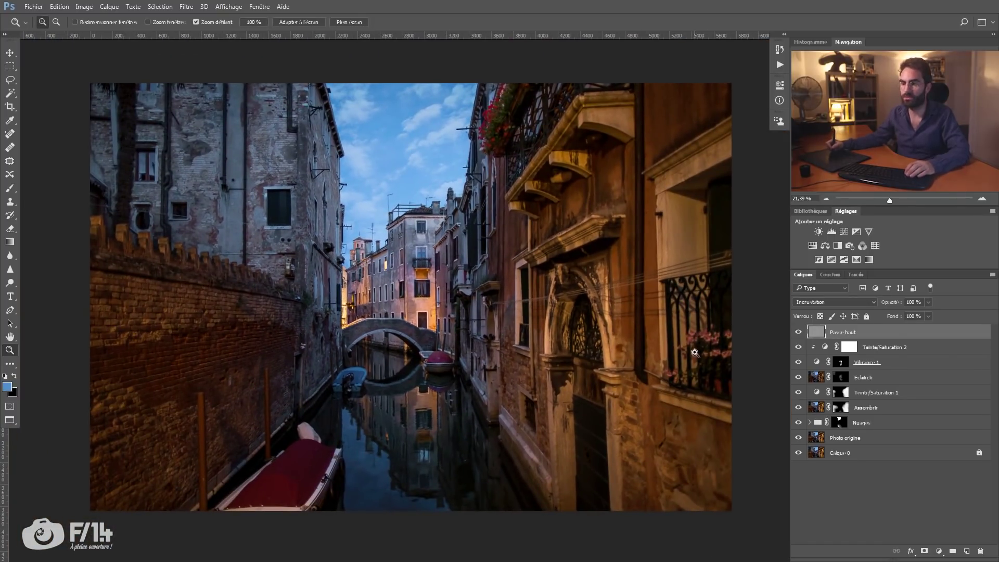
Try duplicating the Passe haut layer.
key("ctrl+j")
left_click_drag(410, 278, 460, 287)
key("ctrl+z")
left_click_drag(483, 323, 388, 302)
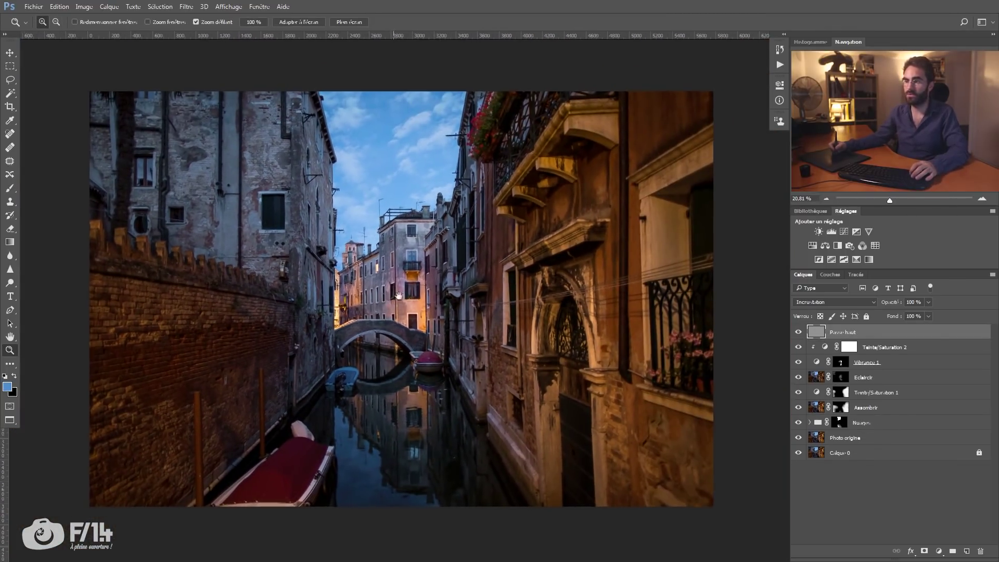
Compare the retouched photo with the original by isolating Calque 0 and restoring all layers.
left_click(798, 453, "alt")
left_click(794, 458, "alt")
left_click(794, 459, "alt")
left_click(795, 457, "alt")
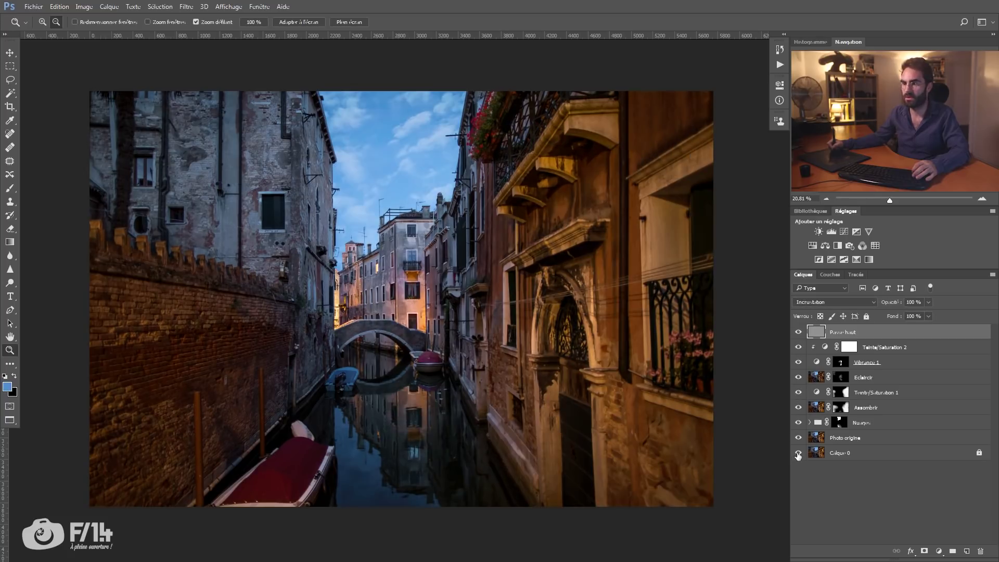
left_click(799, 457, "alt")
left_click(799, 456, "alt")
Lower the opacity of the Nuages group to 46%.
left_click(861, 423)
left_click(902, 306)
type("68")
key("Return")
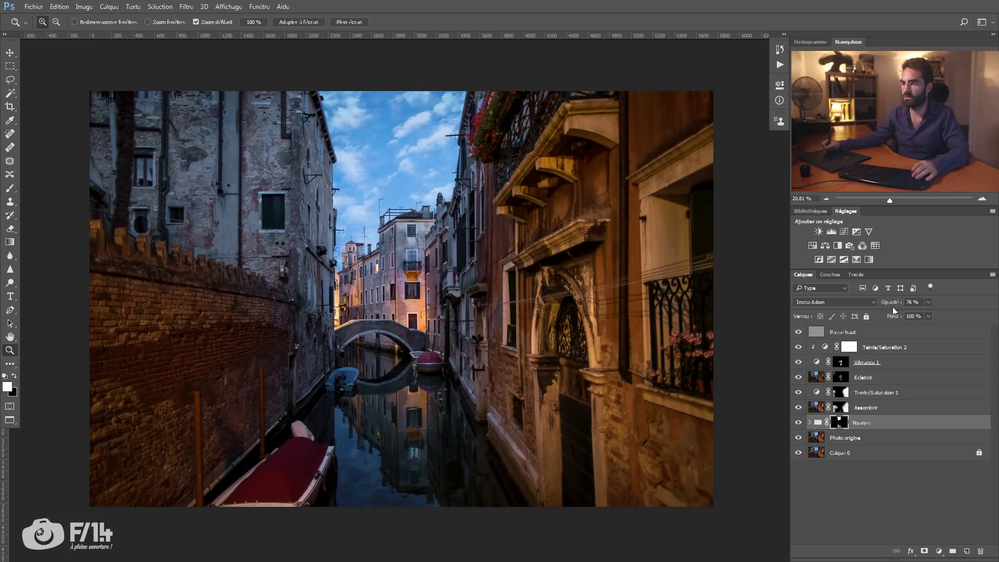
left_click_drag(895, 303, 891, 304)
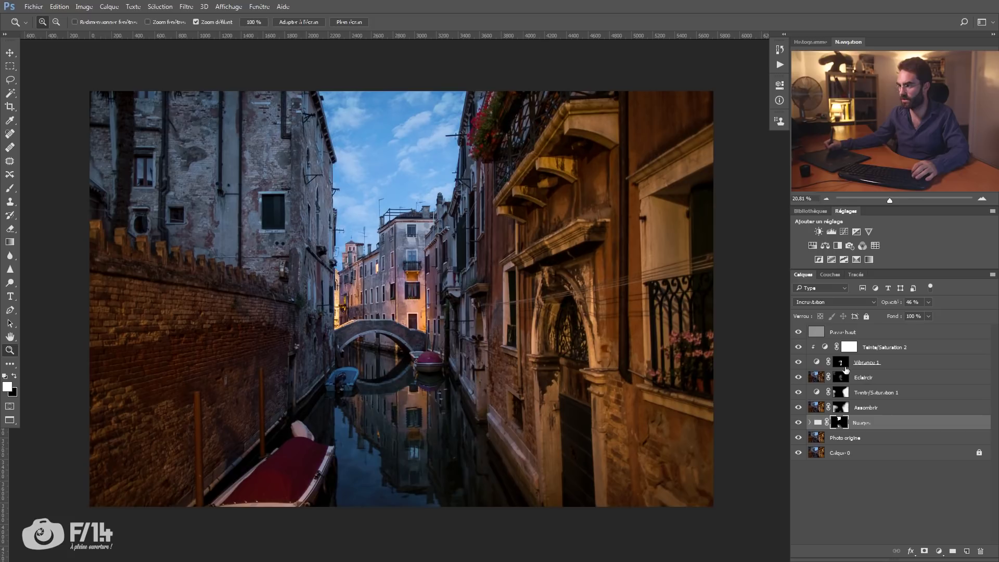
Set the Bleus saturation of the Teinte/Saturation 1 layer to -40.
left_click(853, 350)
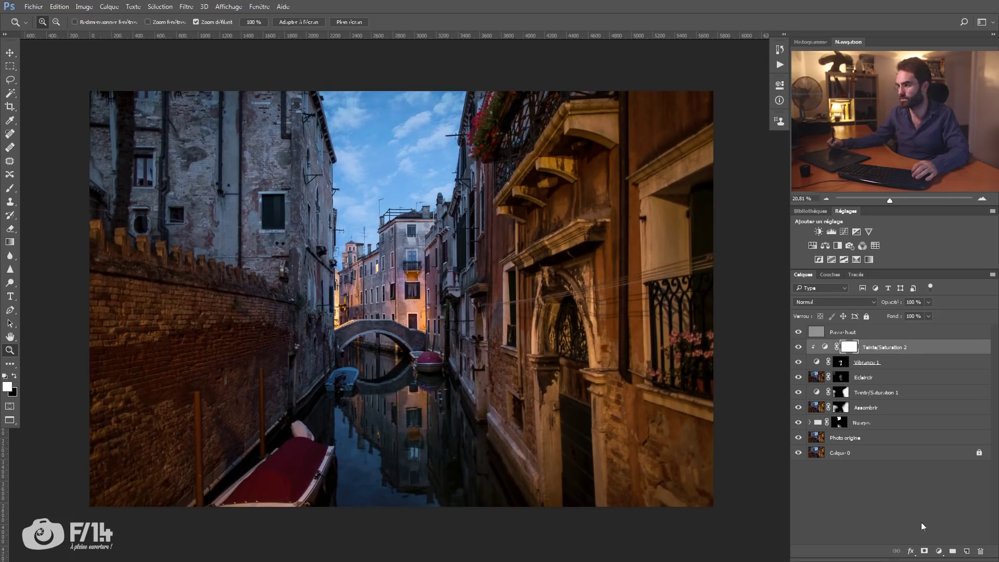
left_click(841, 393)
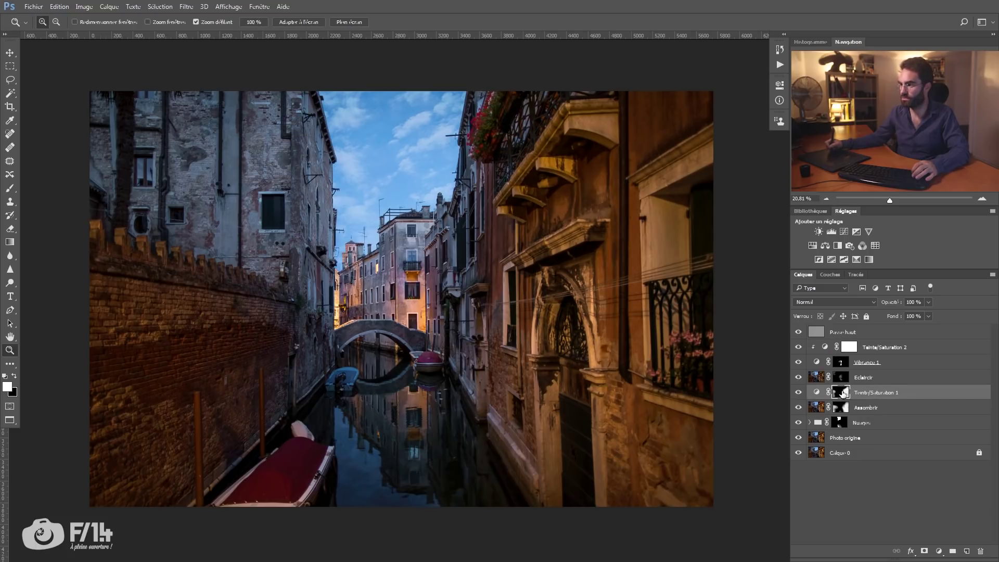
left_click(817, 393)
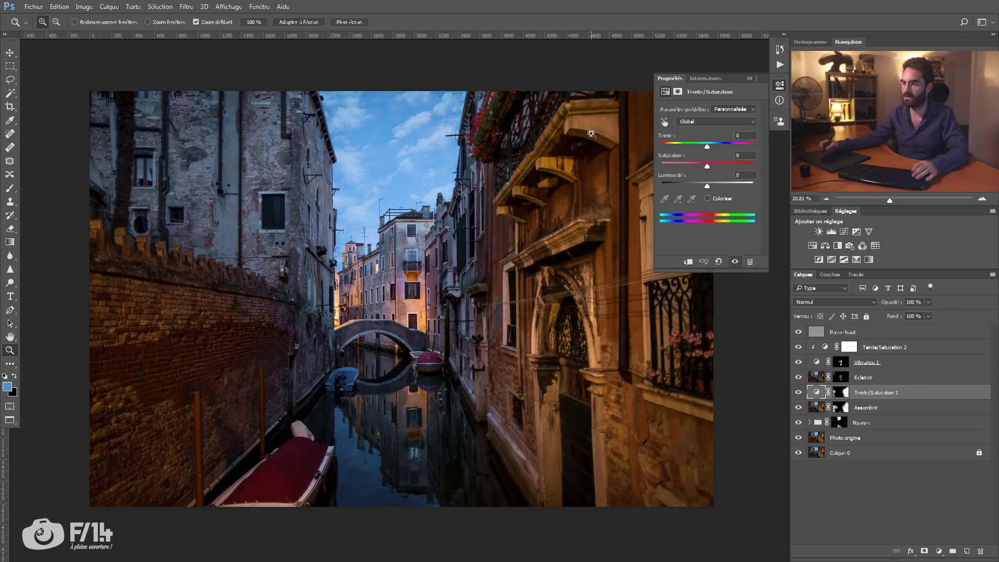
left_click(704, 119)
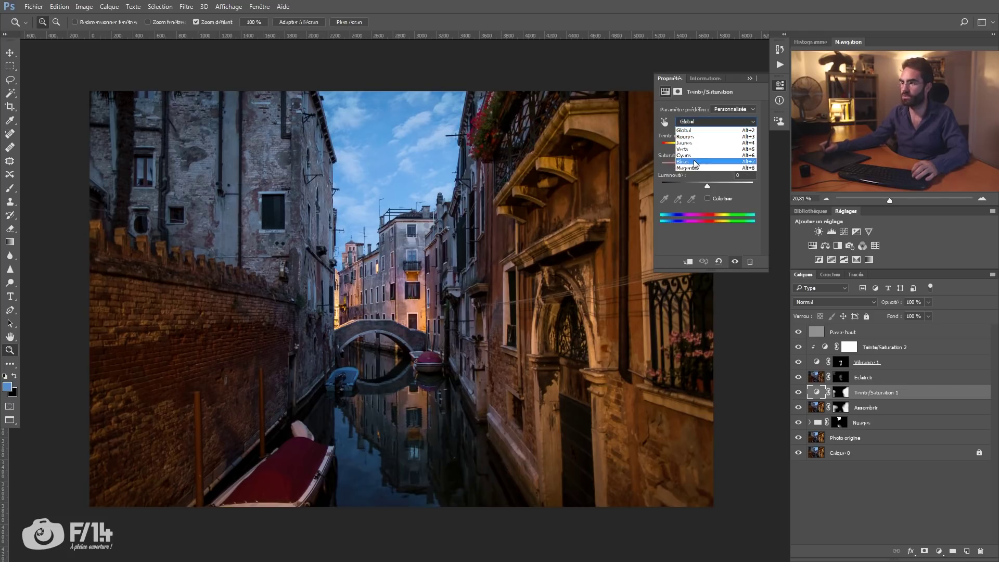
left_click(723, 163)
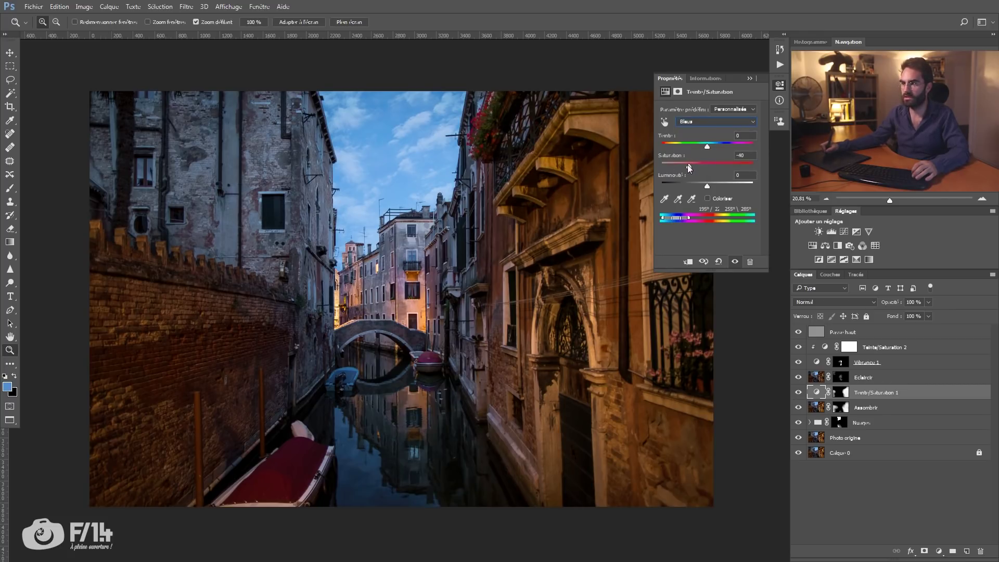
Paint white at 50% brush opacity on the Teinte/Saturation 1 mask over the sky and canal water.
left_click(842, 396)
key("b")
left_click_drag(375, 220, 388, 220)
right_click(437, 184, "alt")
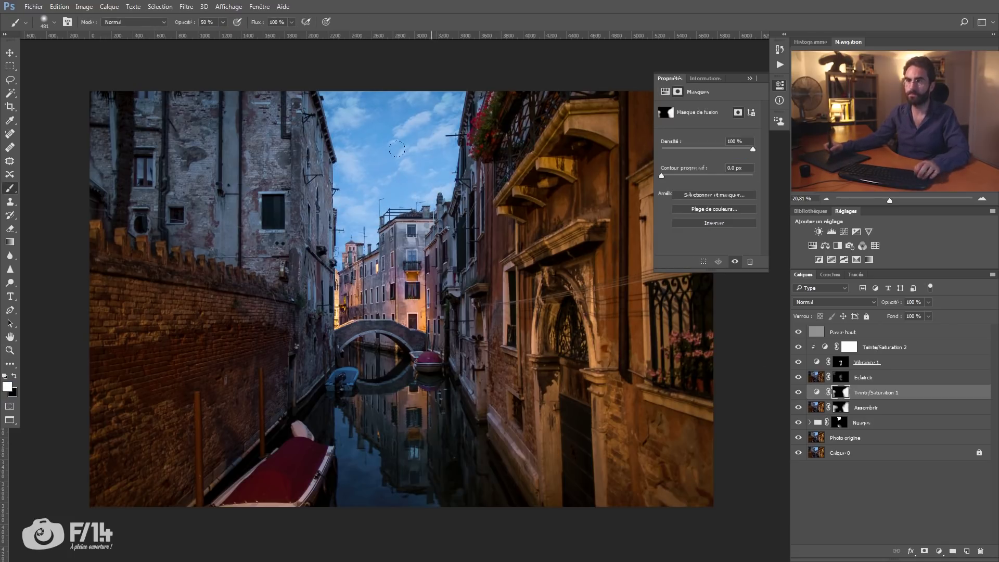
right_click(399, 171, "alt")
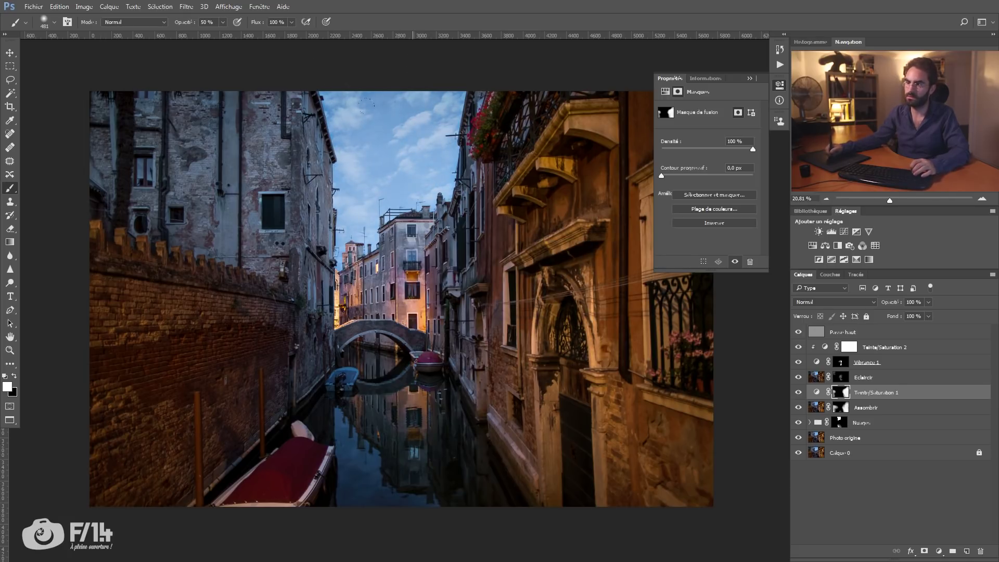
right_click(371, 183, "alt")
right_click(352, 449, "alt")
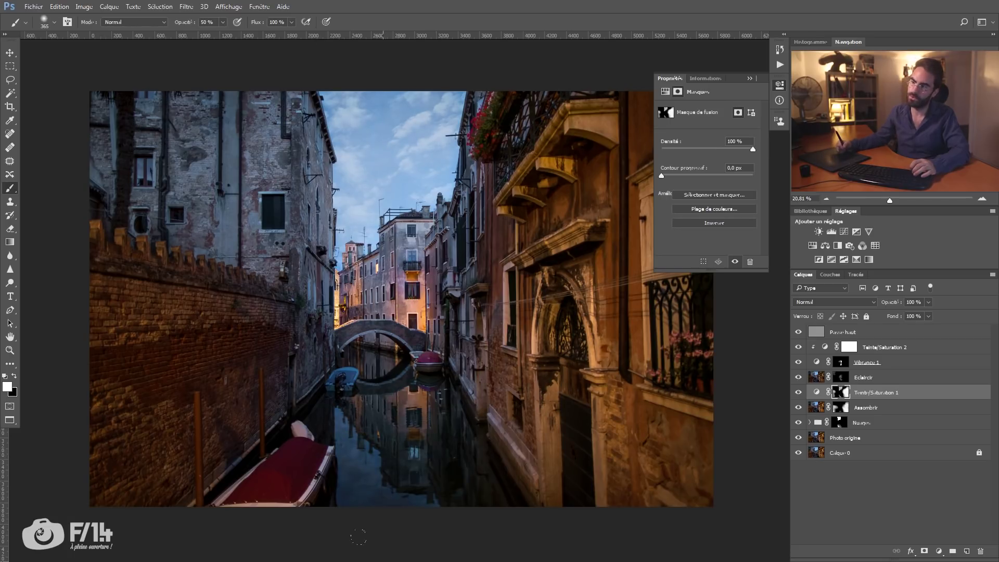
Set the Bleus saturation to -24 and luminosity to +16 on the Teinte/Saturation 1 layer.
left_click(817, 392)
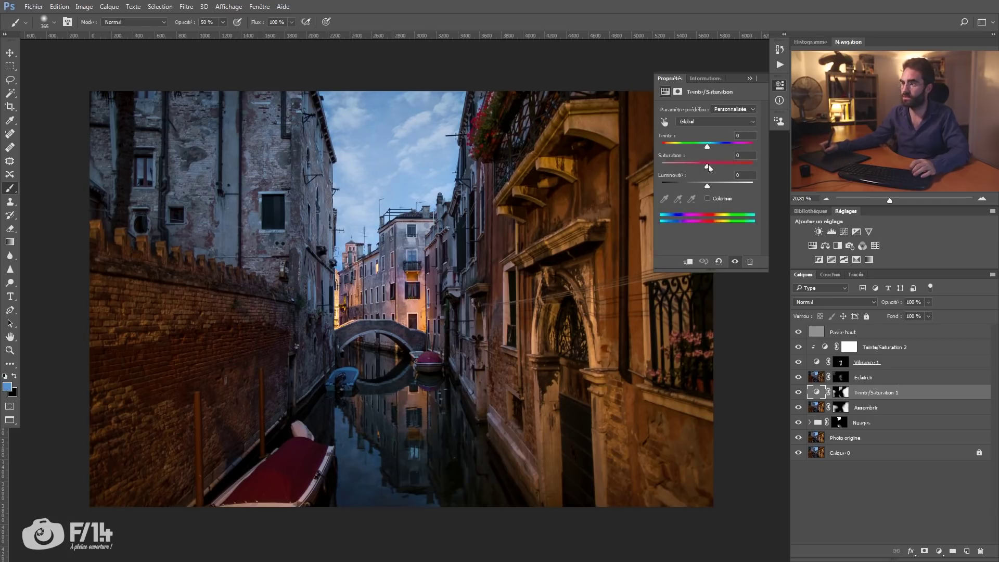
left_click(707, 121)
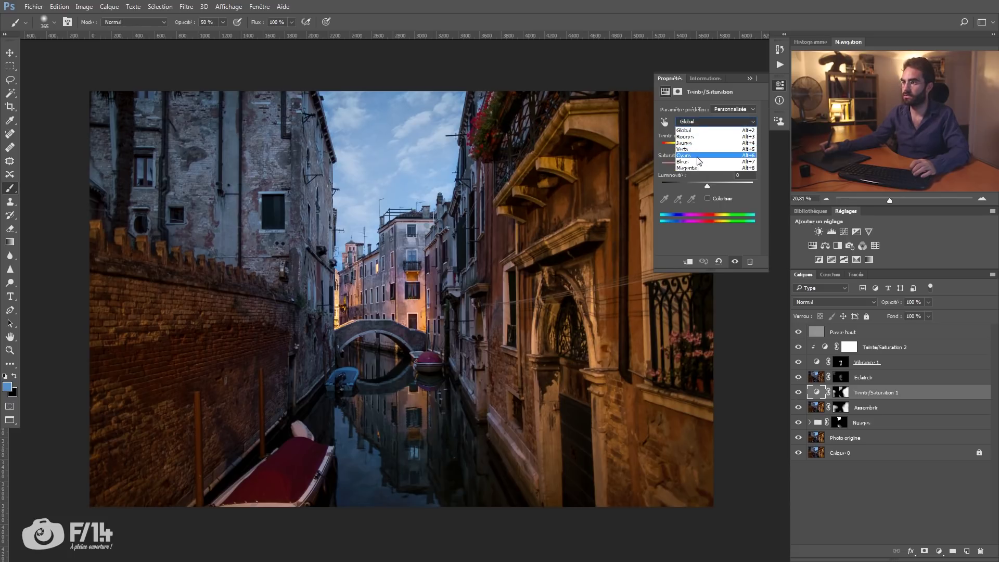
left_click(715, 176)
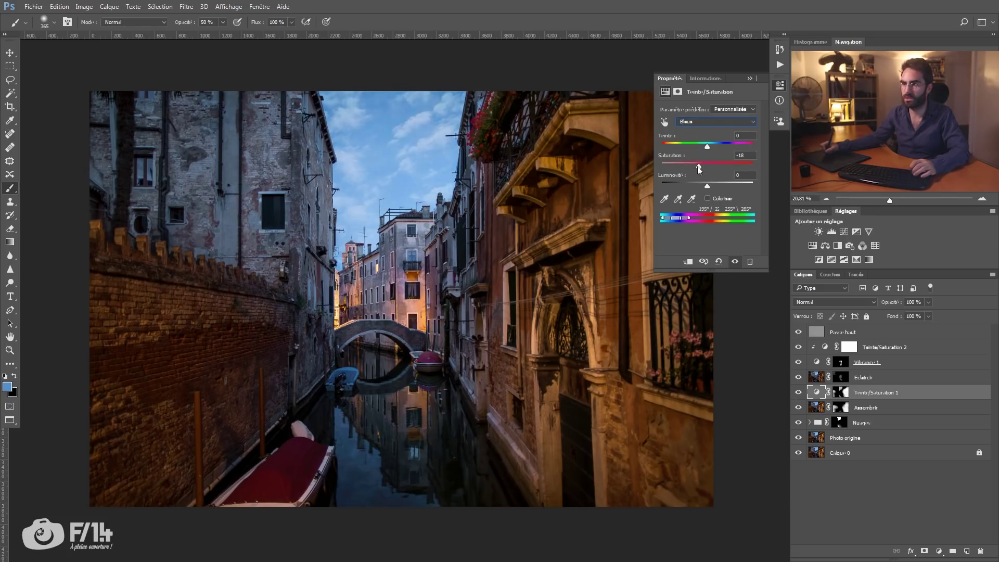
mouse_move(701, 187)
left_mouse_down()
mouse_move(692, 184)
mouse_move(722, 189)
mouse_move(713, 186)
left_mouse_up()
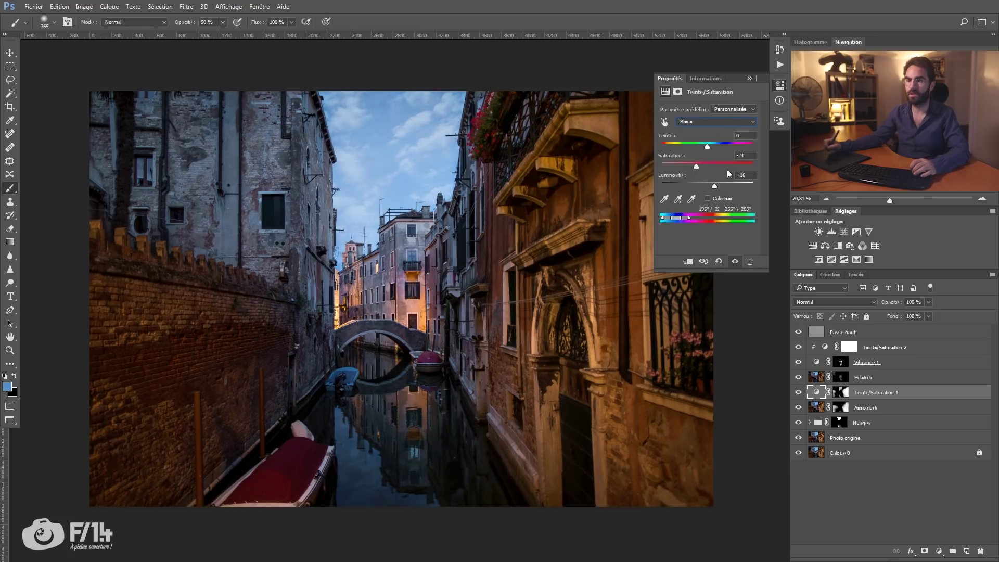
left_click(751, 76)
Compare the retouched image with the original by showing only the Calque 0 layer and restoring the others.
left_click_drag(408, 286, 347, 306)
key("z")
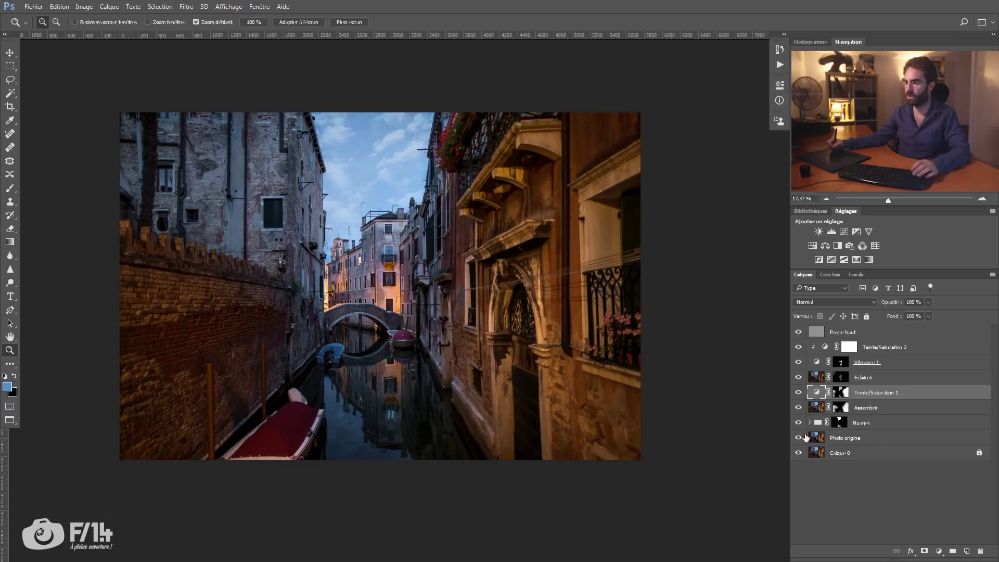
left_click(799, 454)
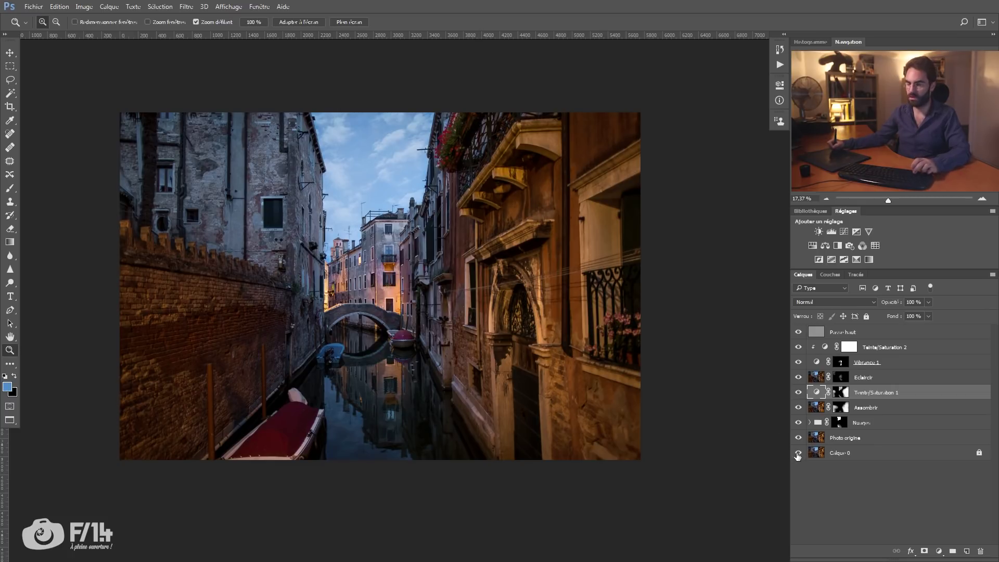
left_click(797, 454, "alt")
left_click(798, 453, "alt")
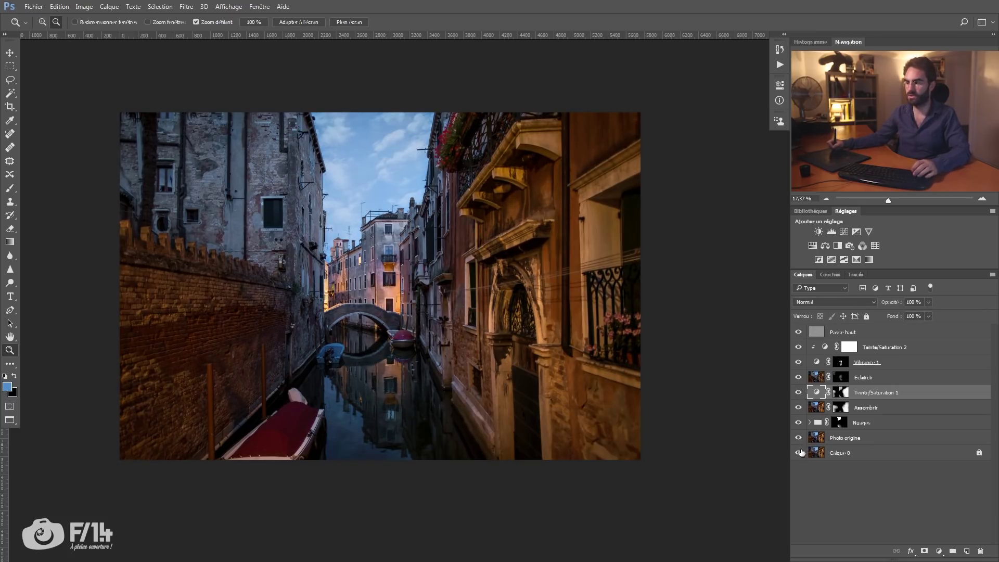
left_click(798, 453, "alt")
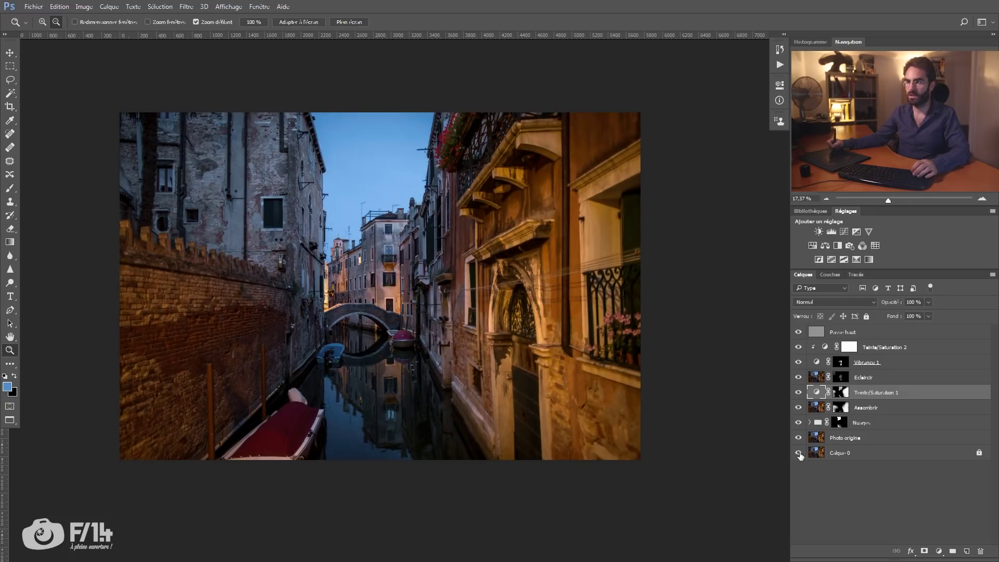
left_click(798, 453, "alt")
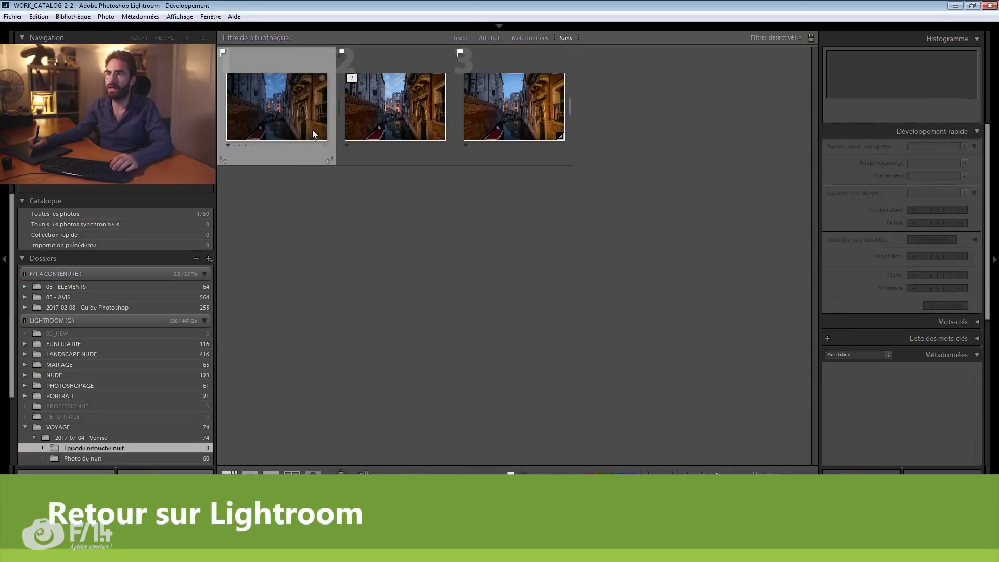
Switch to Lightroom, enlarge _V7A2249.CR2 and compare it with the retouched _V7A2249-Modifier.psd.
double_click(492, 111)
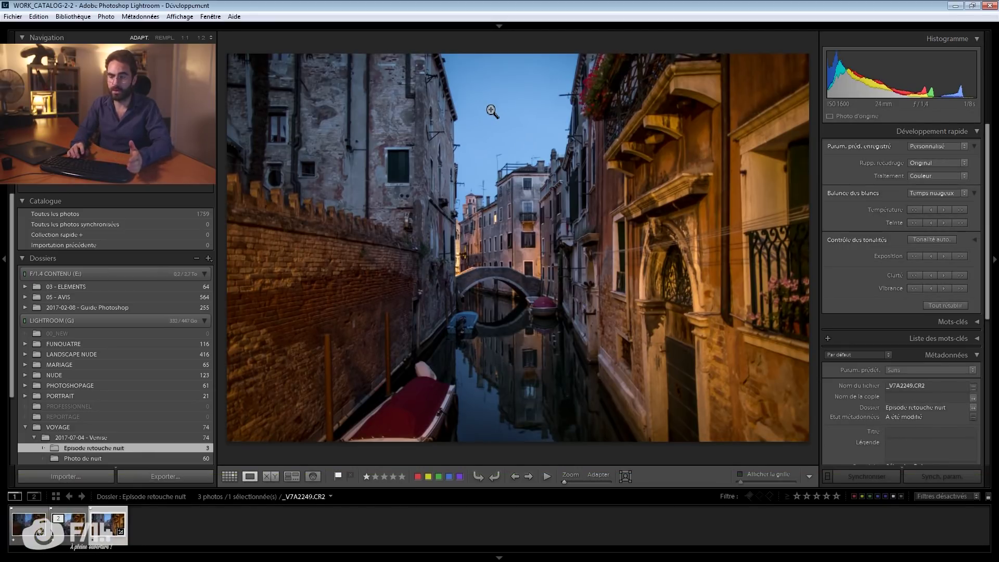
key("Left")
key("Right")
key("Left")
key("Right")
key("Left")
key("Right")
key("Right")
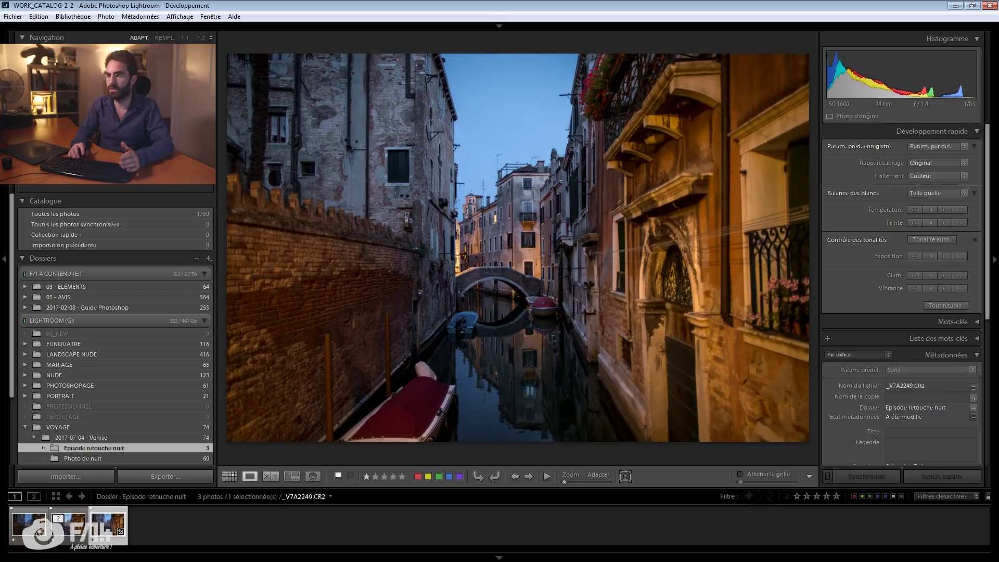
key("Left")
key("Right")
key("Left")
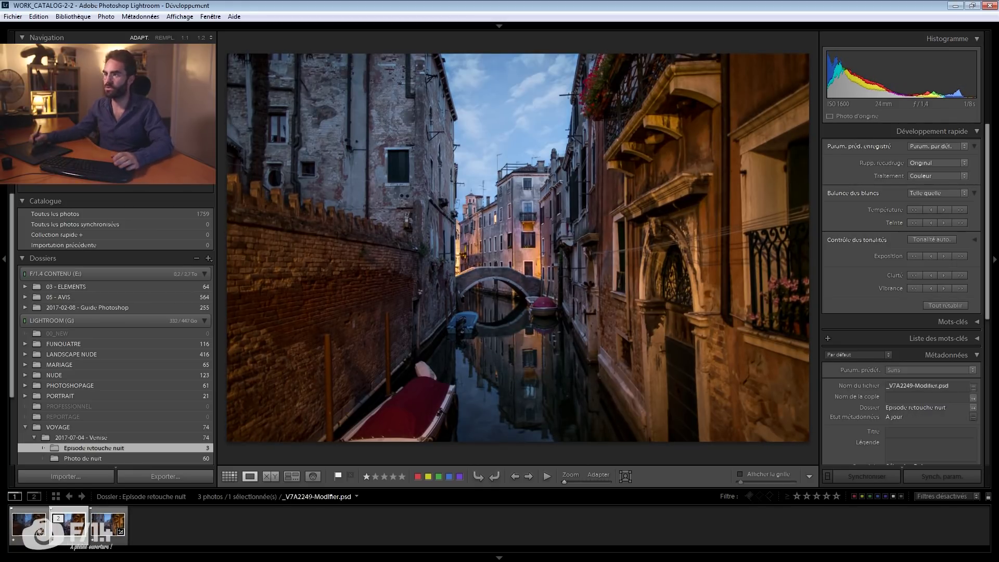
Develop _V7A2249-Modifier.psd with Bleu luminance at -29 and Bleu saturation at -15, comparing the image with and without the TSL settings.
key("d")
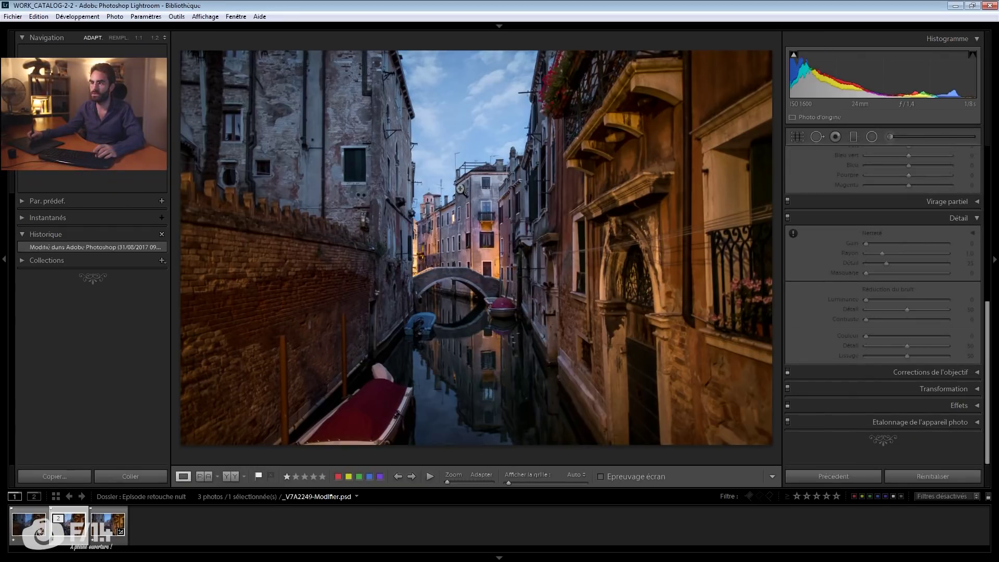
left_click_drag(986, 324, 986, 234)
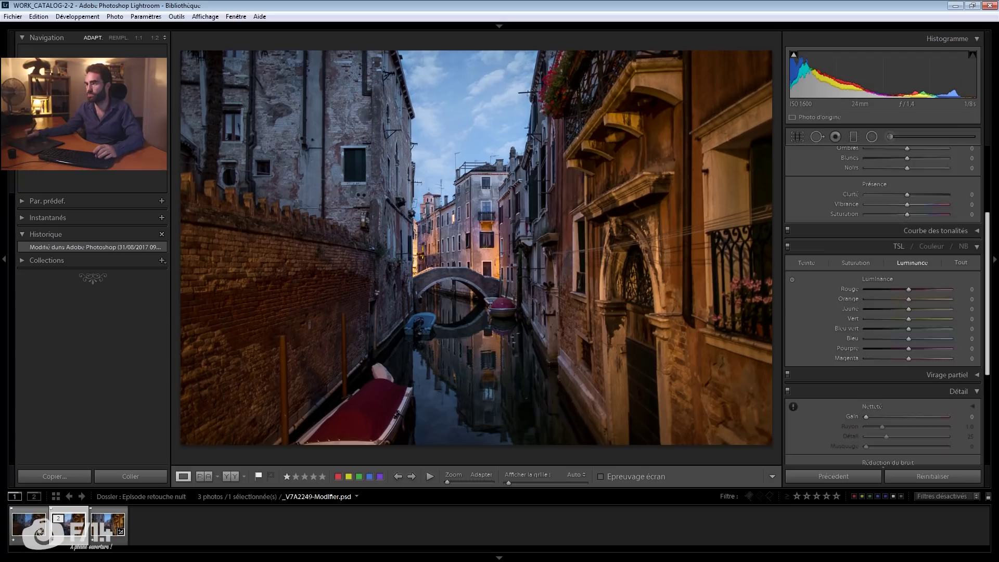
left_click(792, 281)
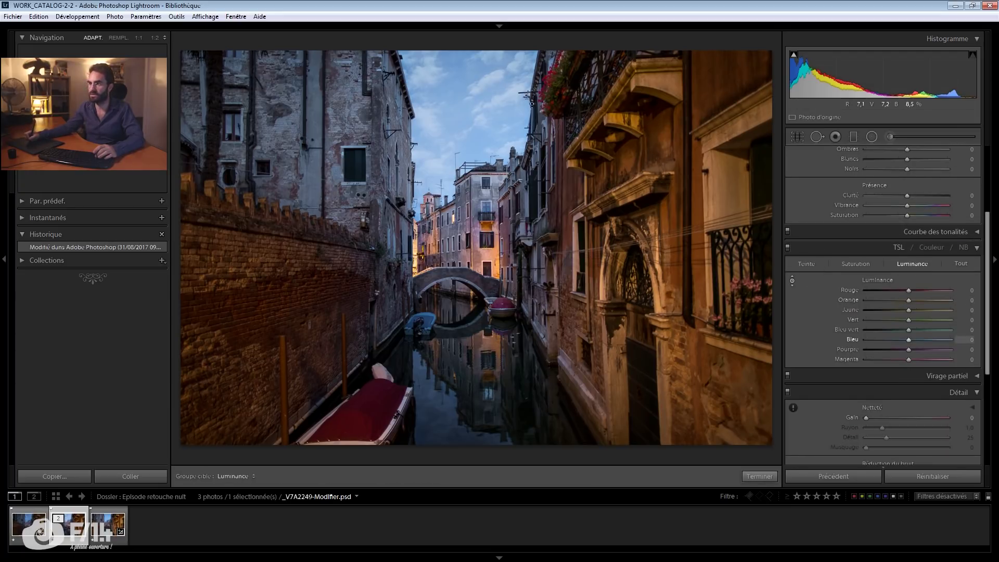
left_click_drag(467, 115, 467, 130)
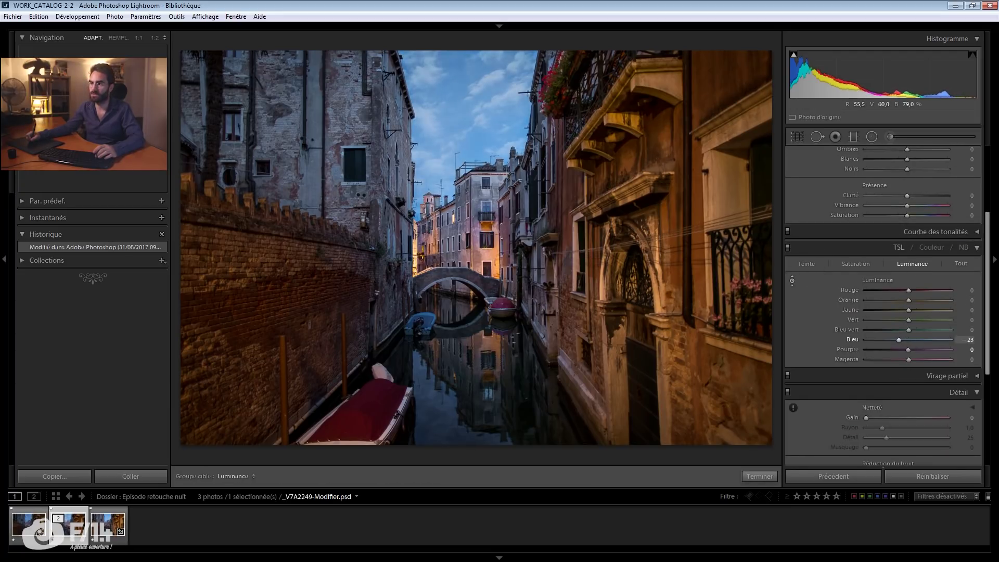
left_click_drag(467, 117, 467, 127)
left_click_drag(894, 339, 895, 339)
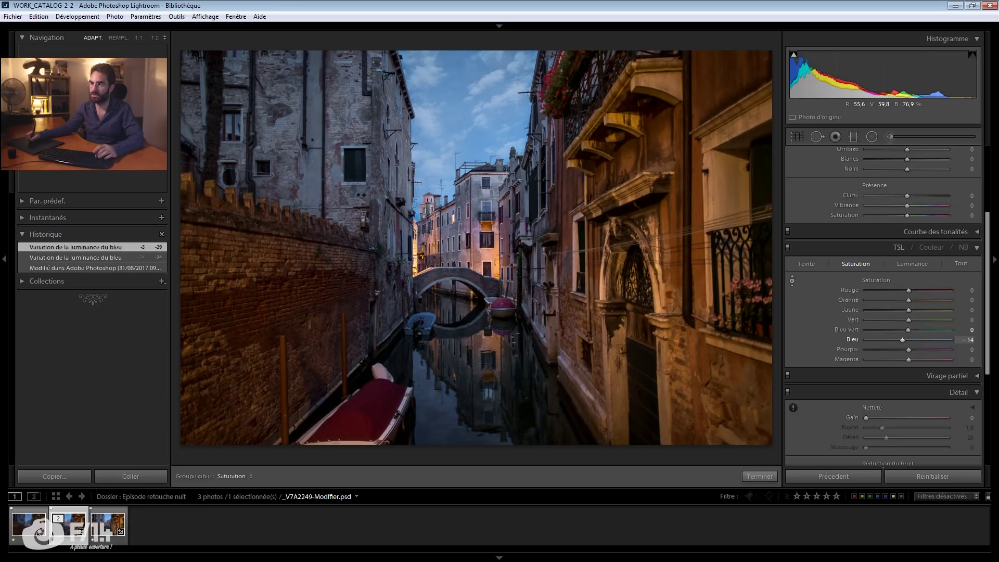
left_click(787, 248)
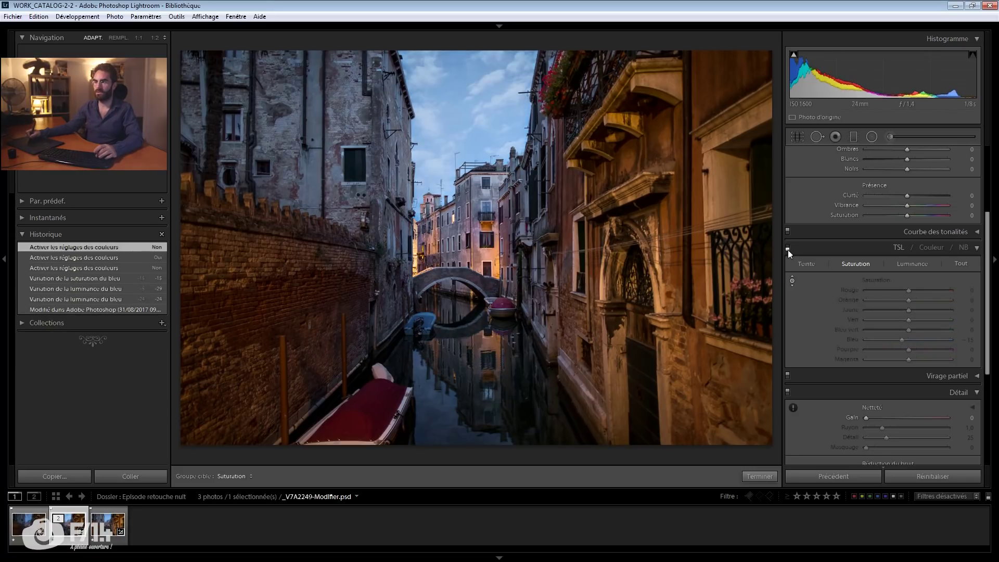
left_click(787, 248)
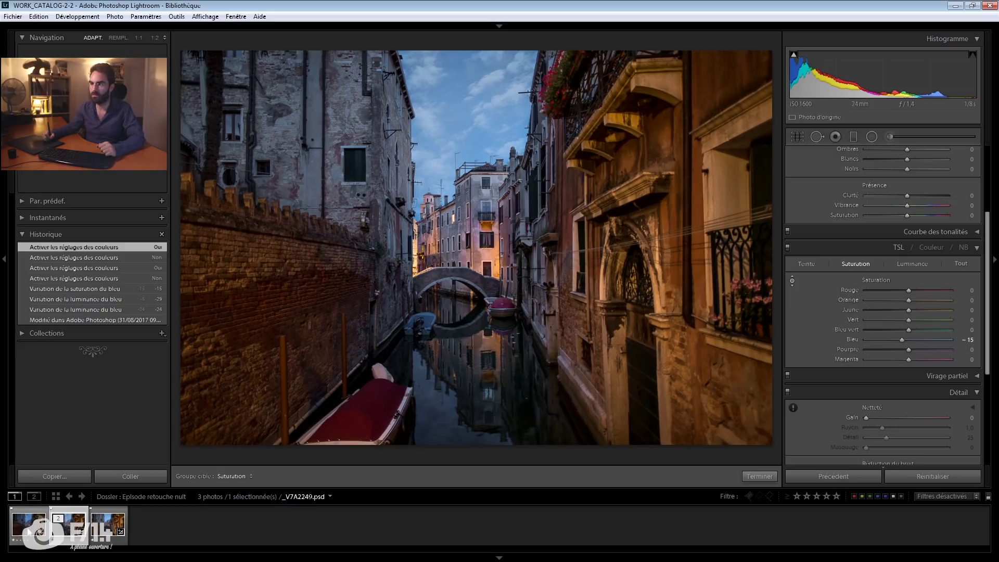
Compare the enlarged _V7A2249.psd with the retouched _V7A2249-Modifier.psd in the library.
key("g")
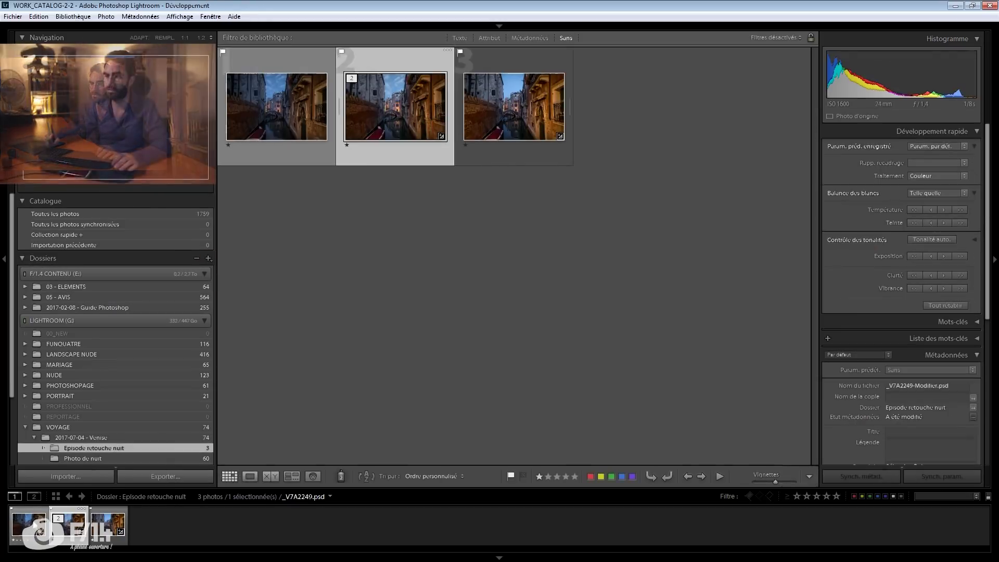
key("e")
key("Left")
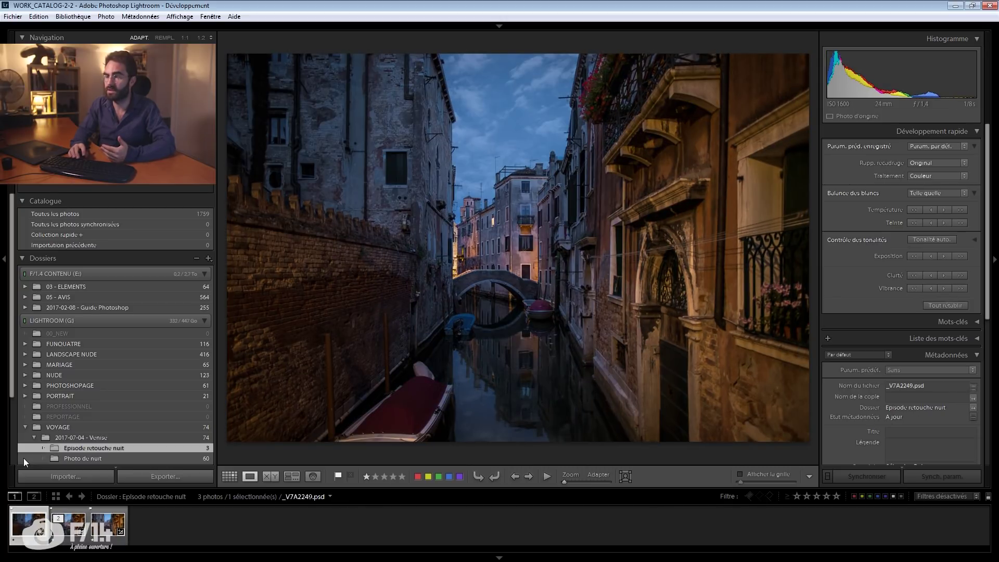
key("Right")
key("Left")
key("Right")
key("Left")
key("Right")
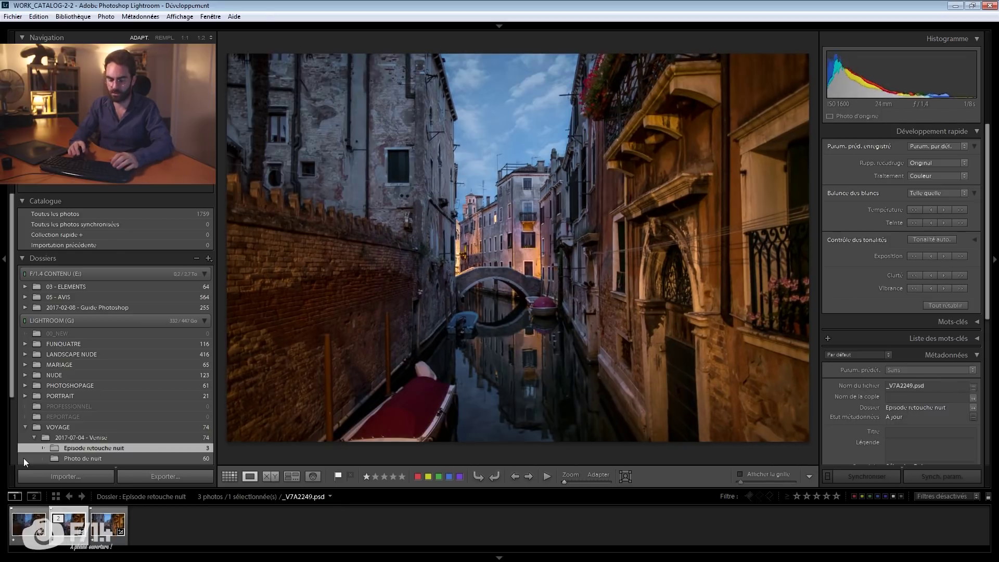
Set Contraste to +12 and Exposition to -0,22 on _V7A2249-Modifier.psd and compare before and after.
key("d")
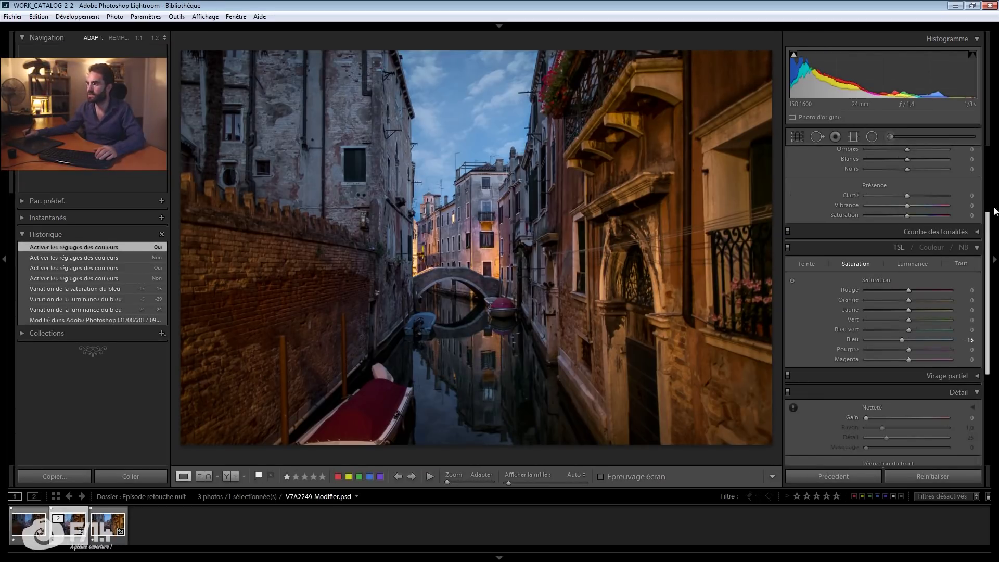
left_click_drag(990, 269, 991, 212)
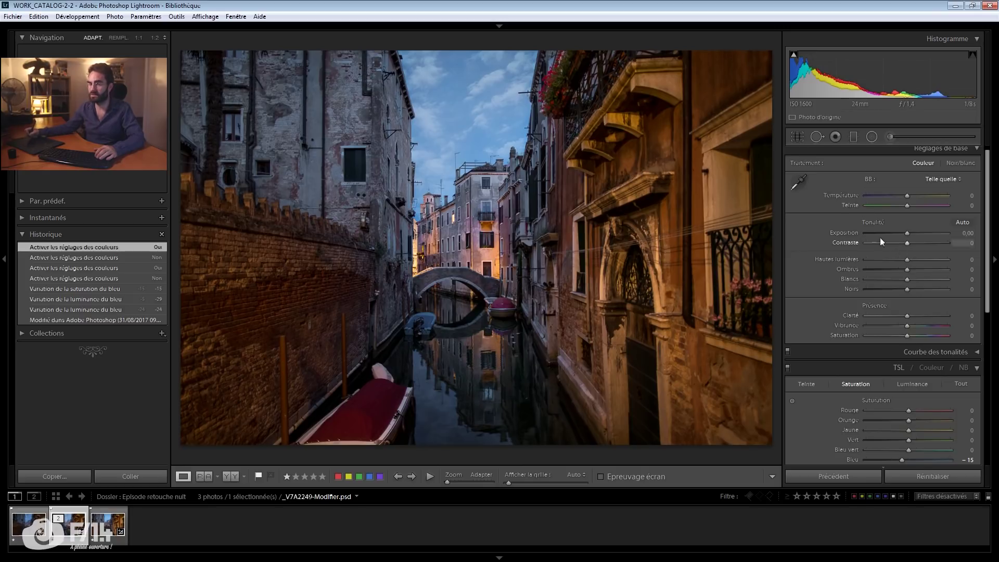
left_click_drag(912, 242, 912, 242)
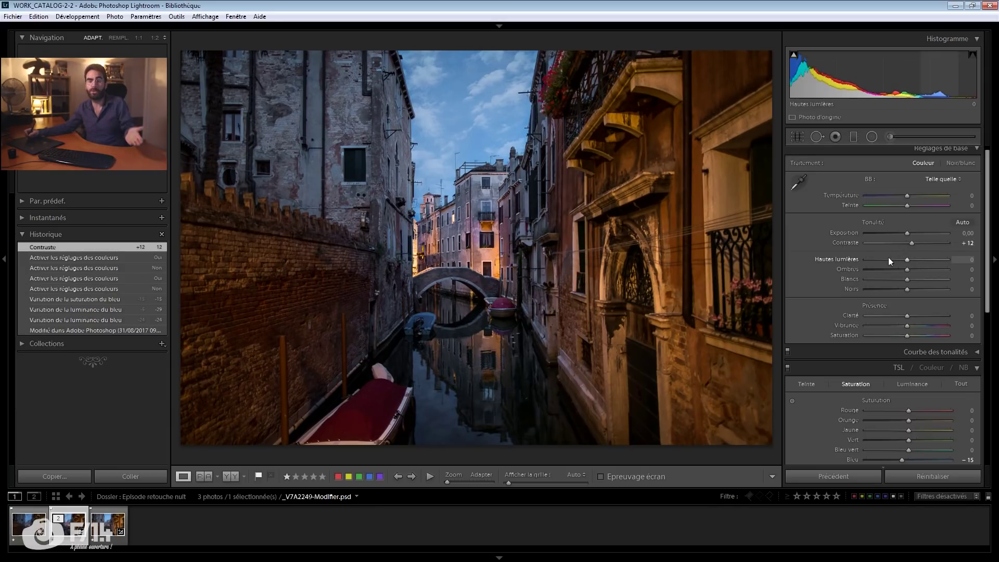
left_click_drag(906, 234, 904, 235)
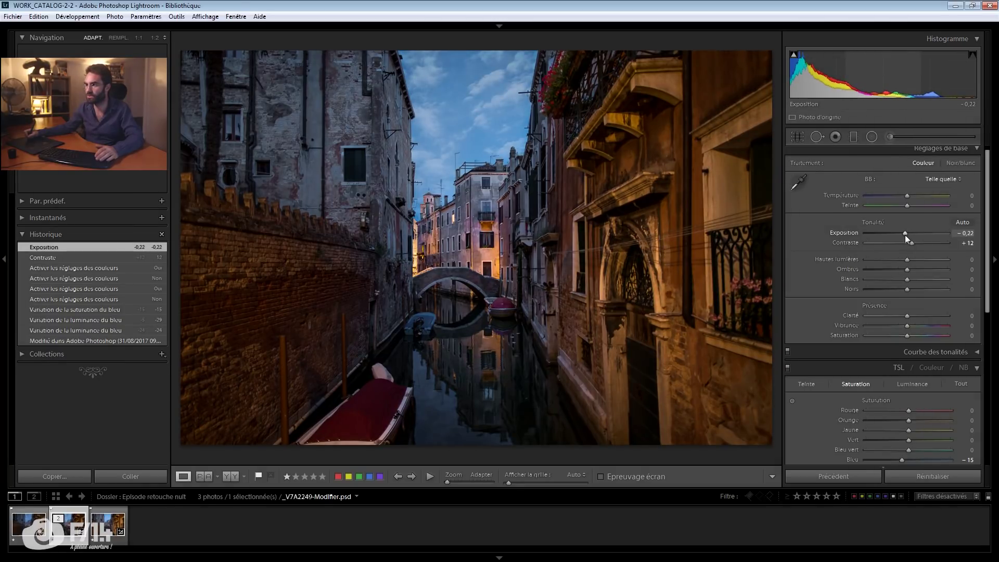
key("backslash")
key("backslash")
key("backslash")
key("backslash")
Set the Orange saturation to -6 using the targeted adjustment on the photo, and raise Ombres to +25.
scroll(890, 348, "down", 2)
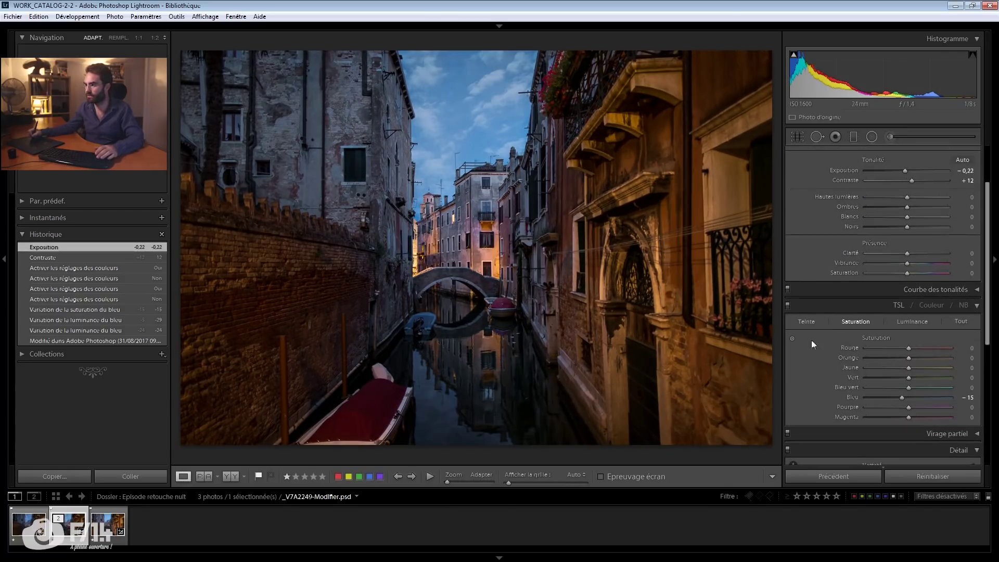
left_click(792, 338)
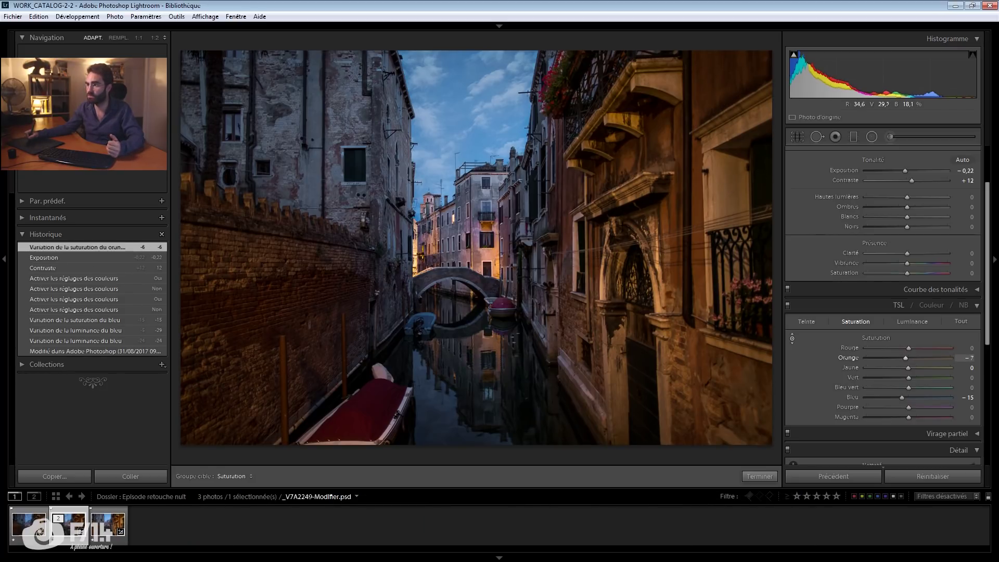
scroll(835, 233, "up", 2)
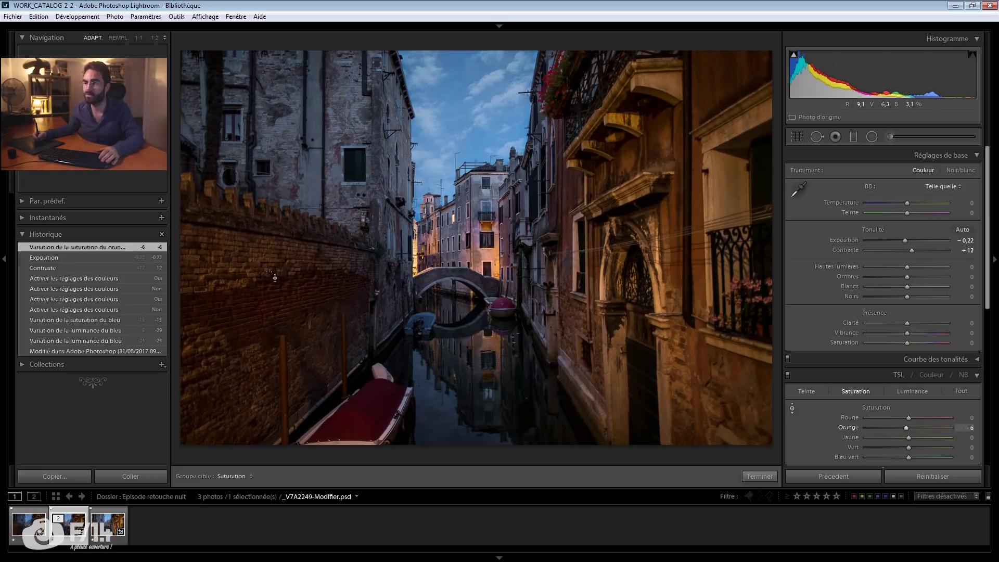
scroll(909, 277, "down", 1)
left_click_drag(912, 268, 919, 271)
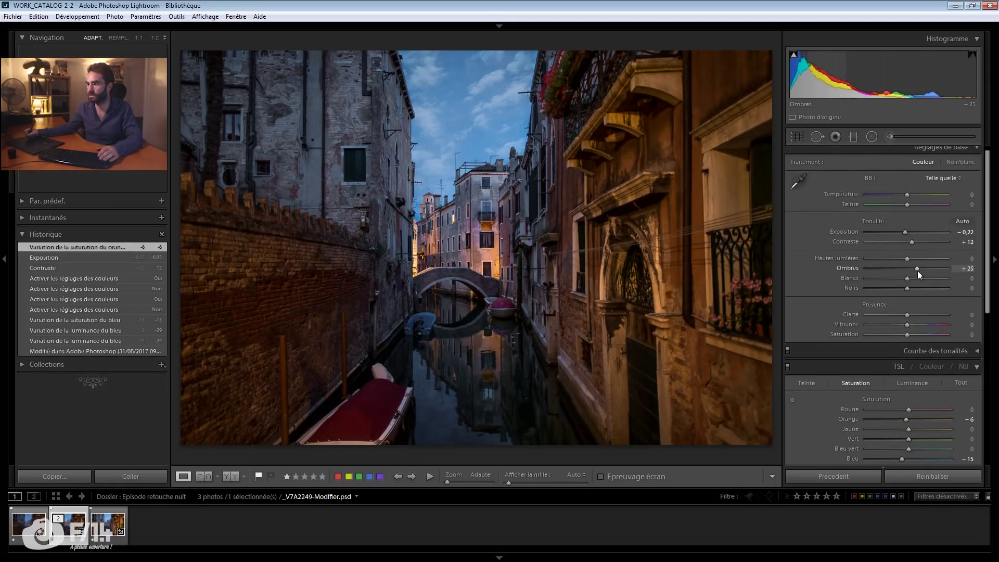